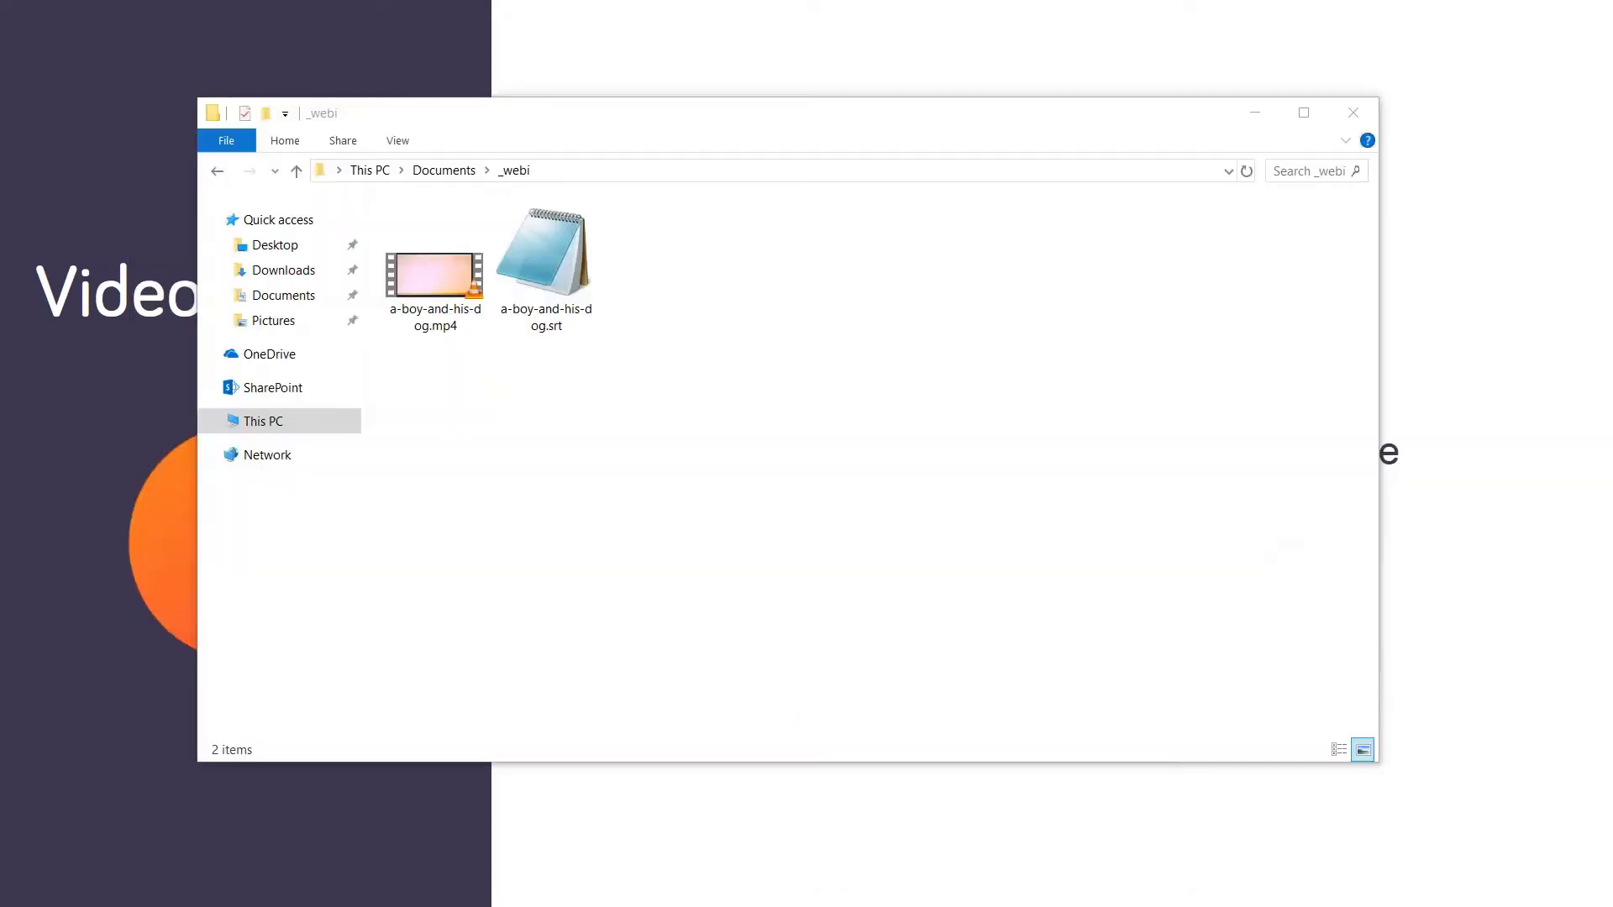
# Launch memoQ from the launcher and bring its window to the front
pyautogui.hotkey('alt', 'space')
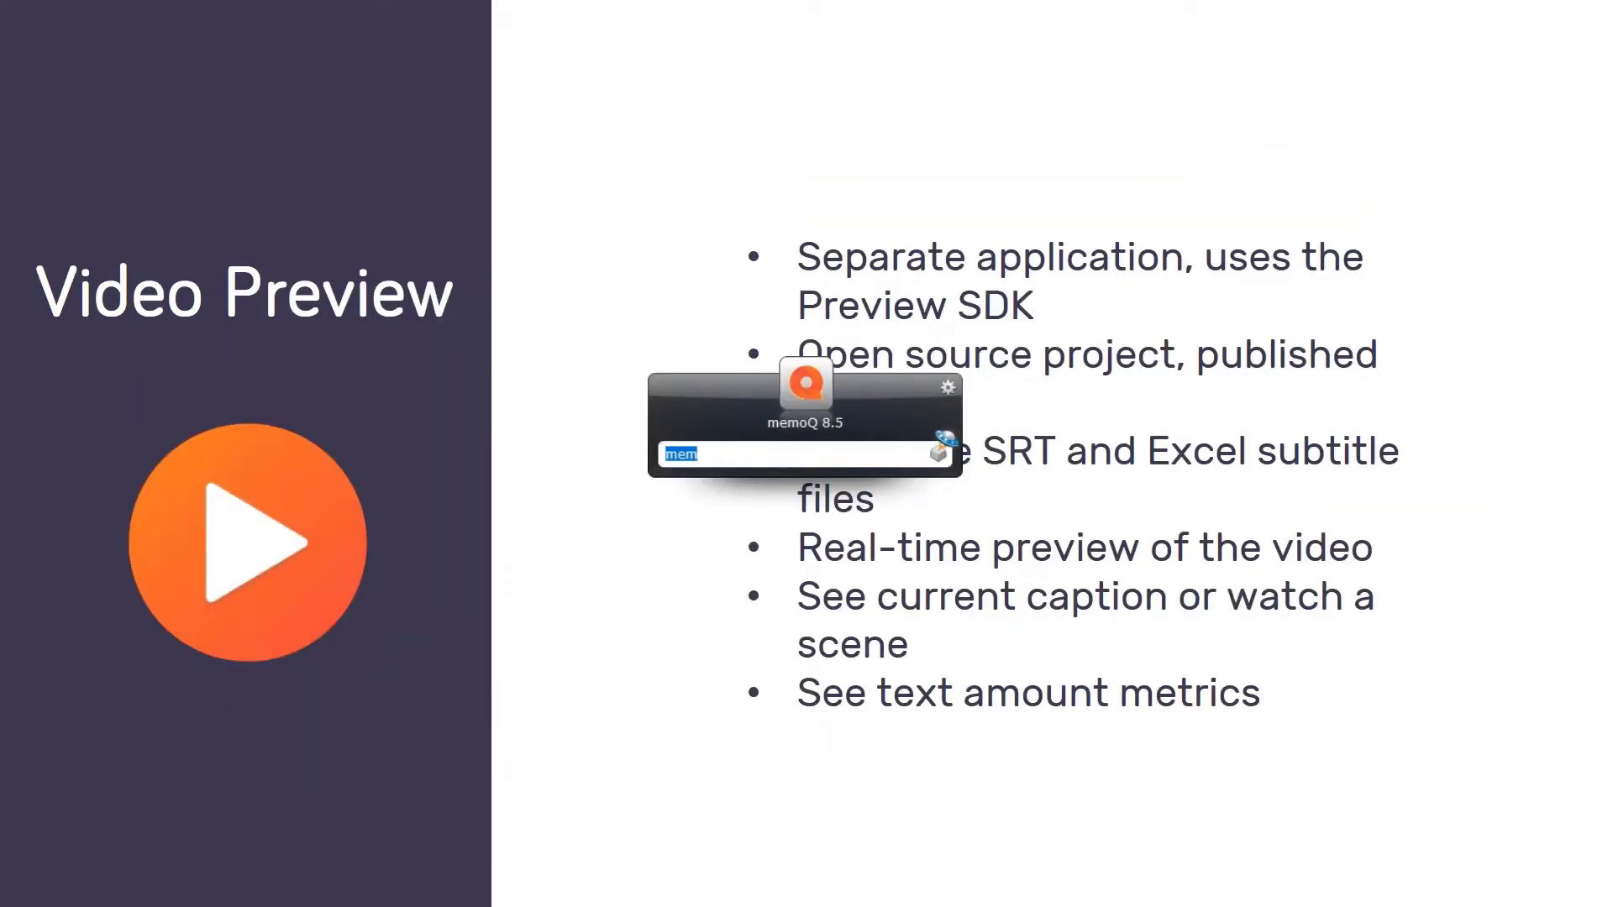
pyautogui.press('Return')
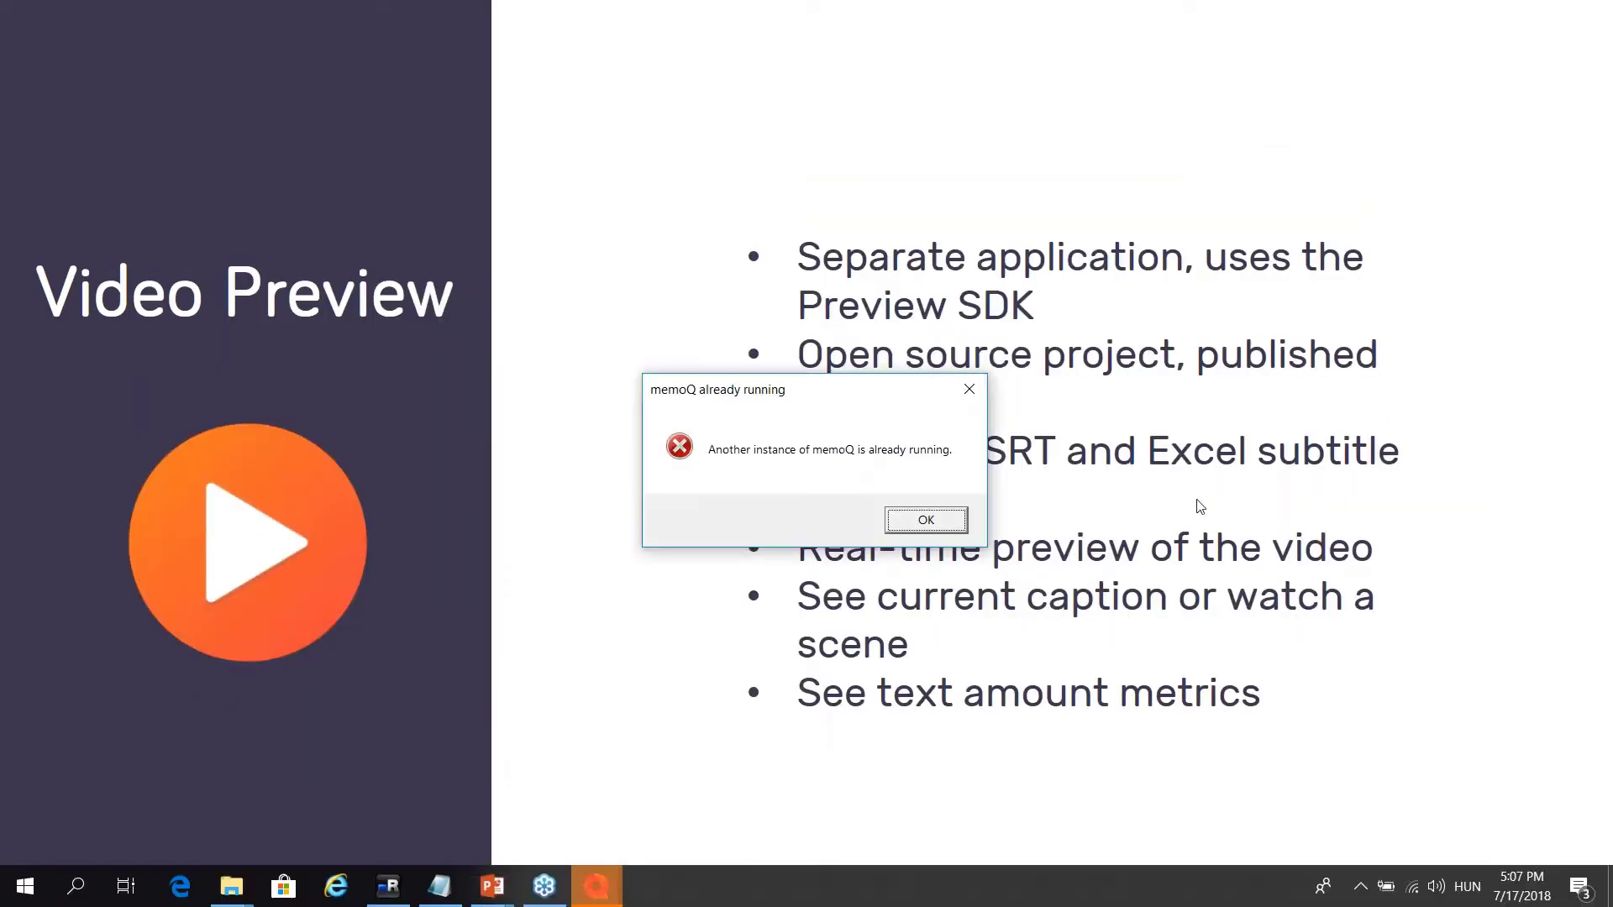
pyautogui.hotkey('alt', 'Tab')
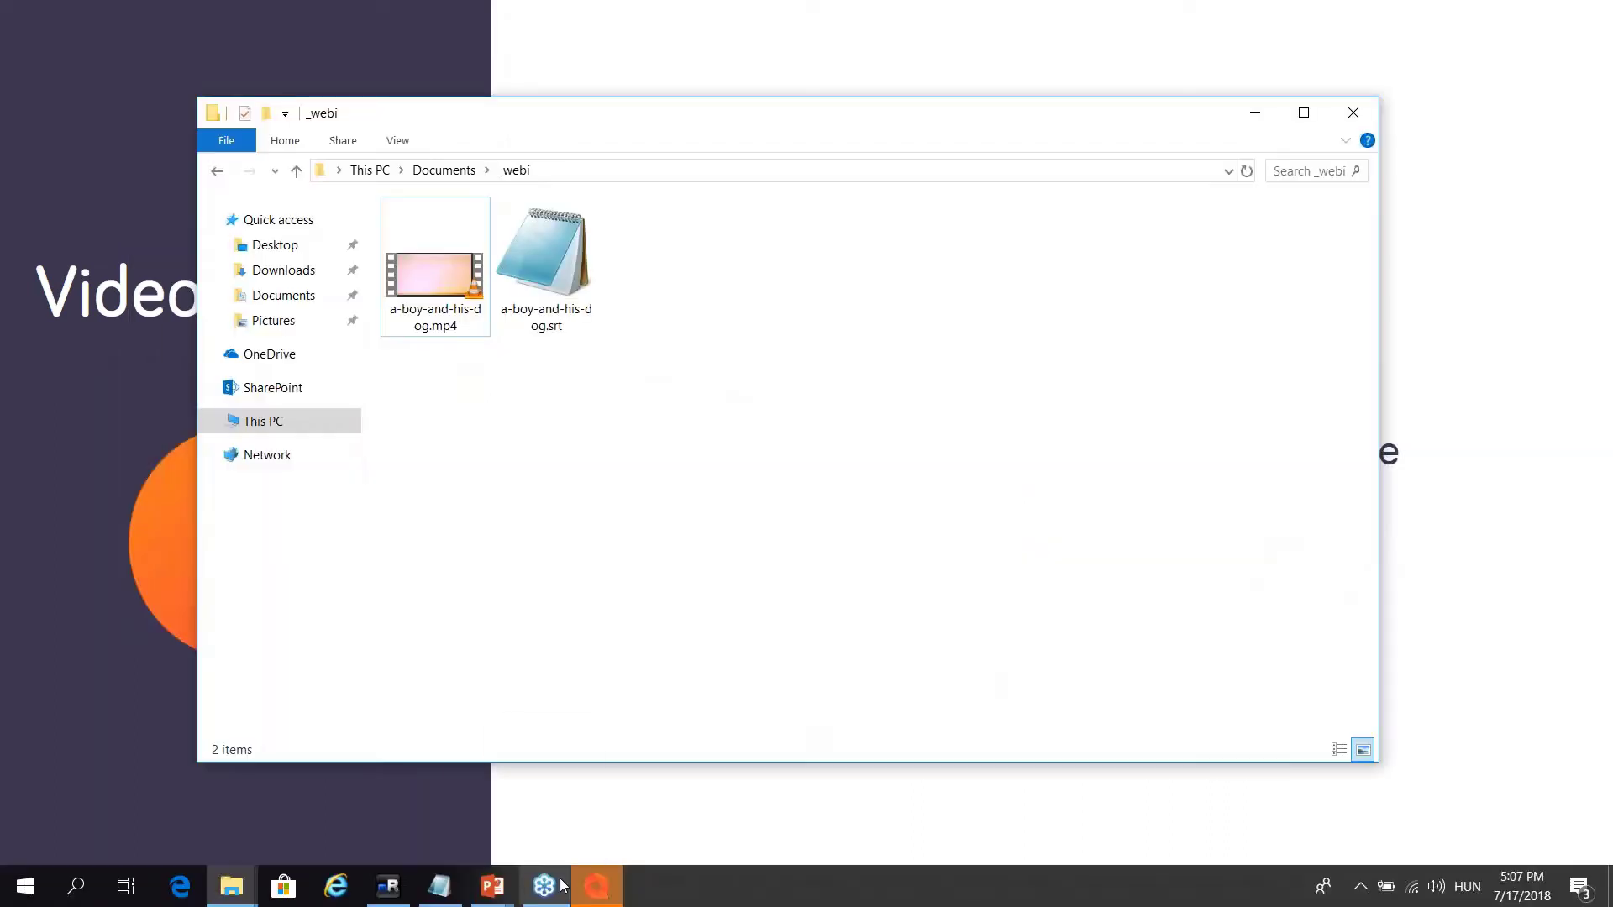
pyautogui.rightClick(706, 899)
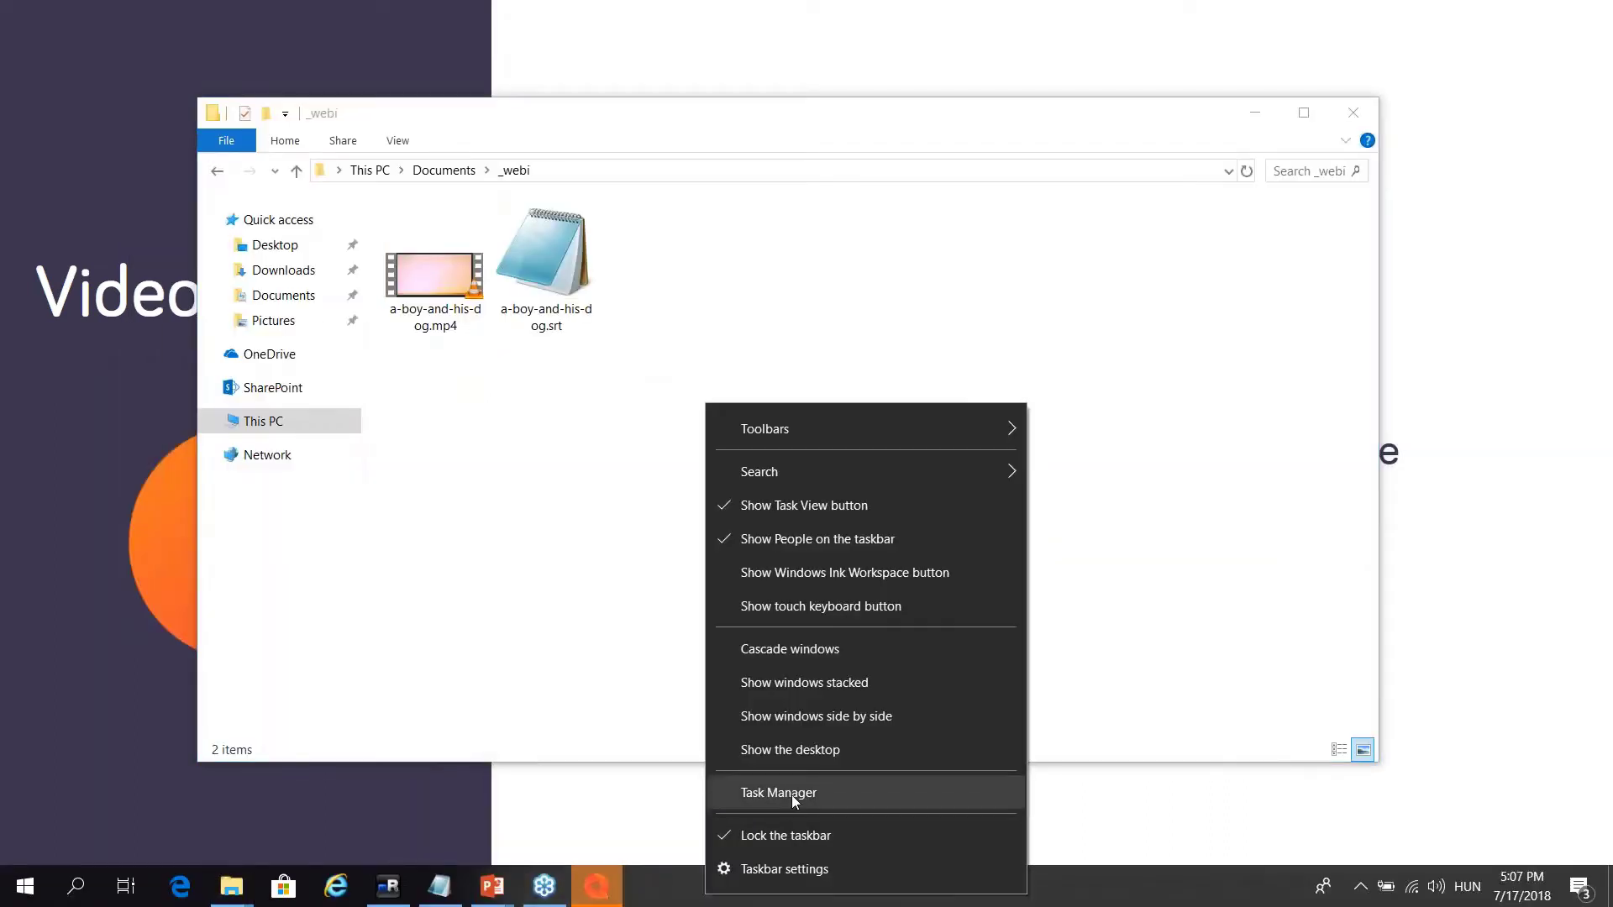
pyautogui.click(610, 888)
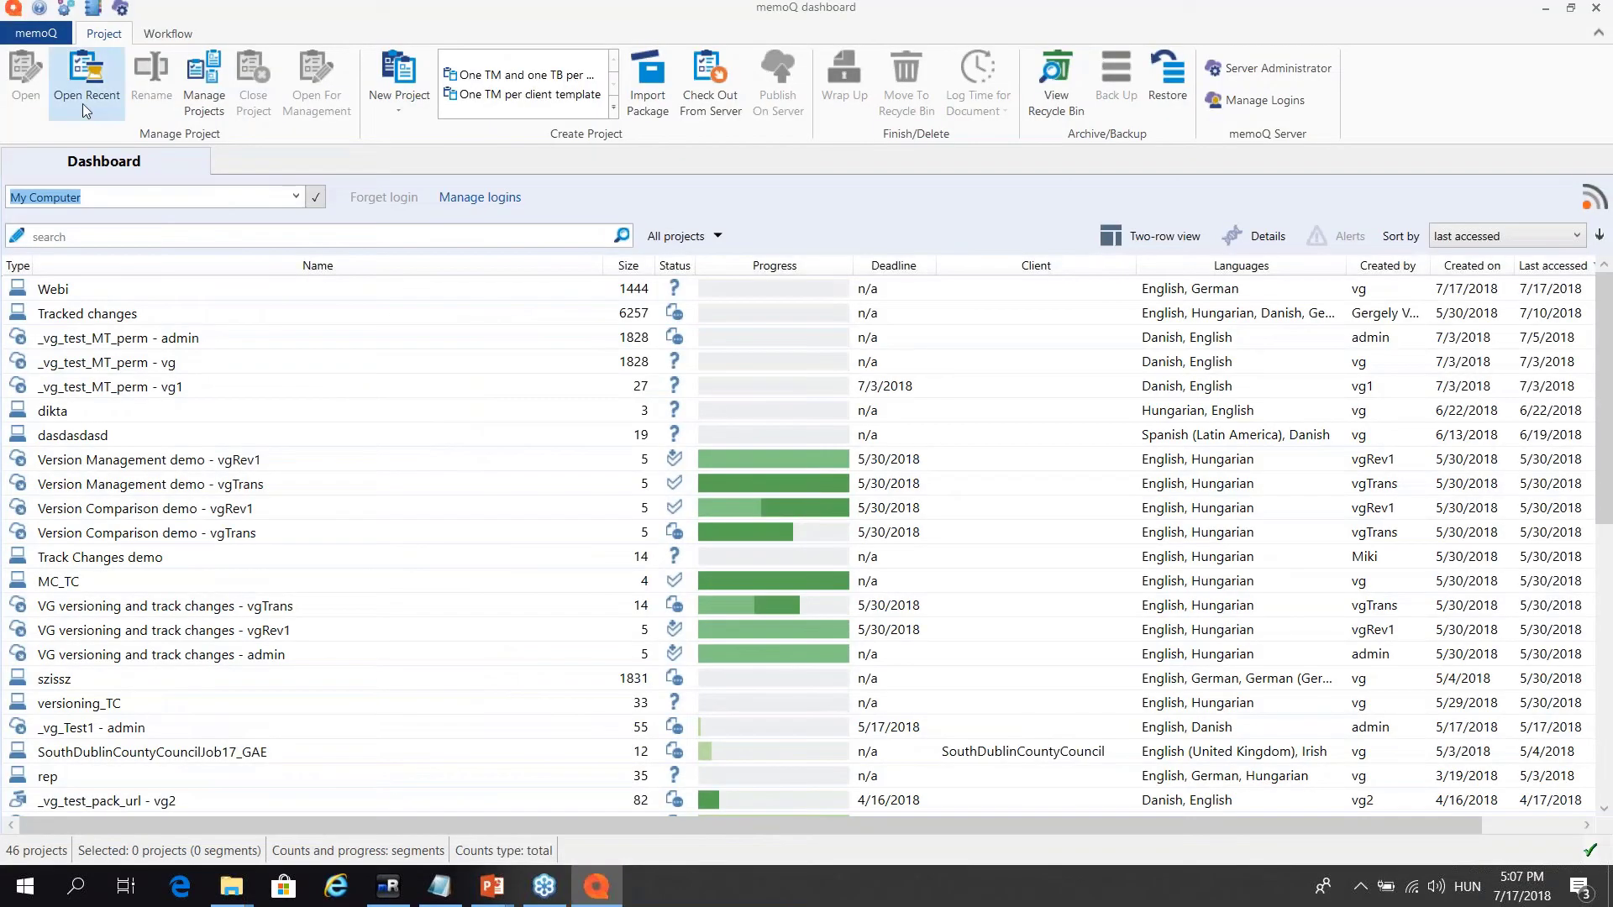
# Open the recent Webi project and its a-boy-and-his-dog.srt document
pyautogui.click(83, 103)
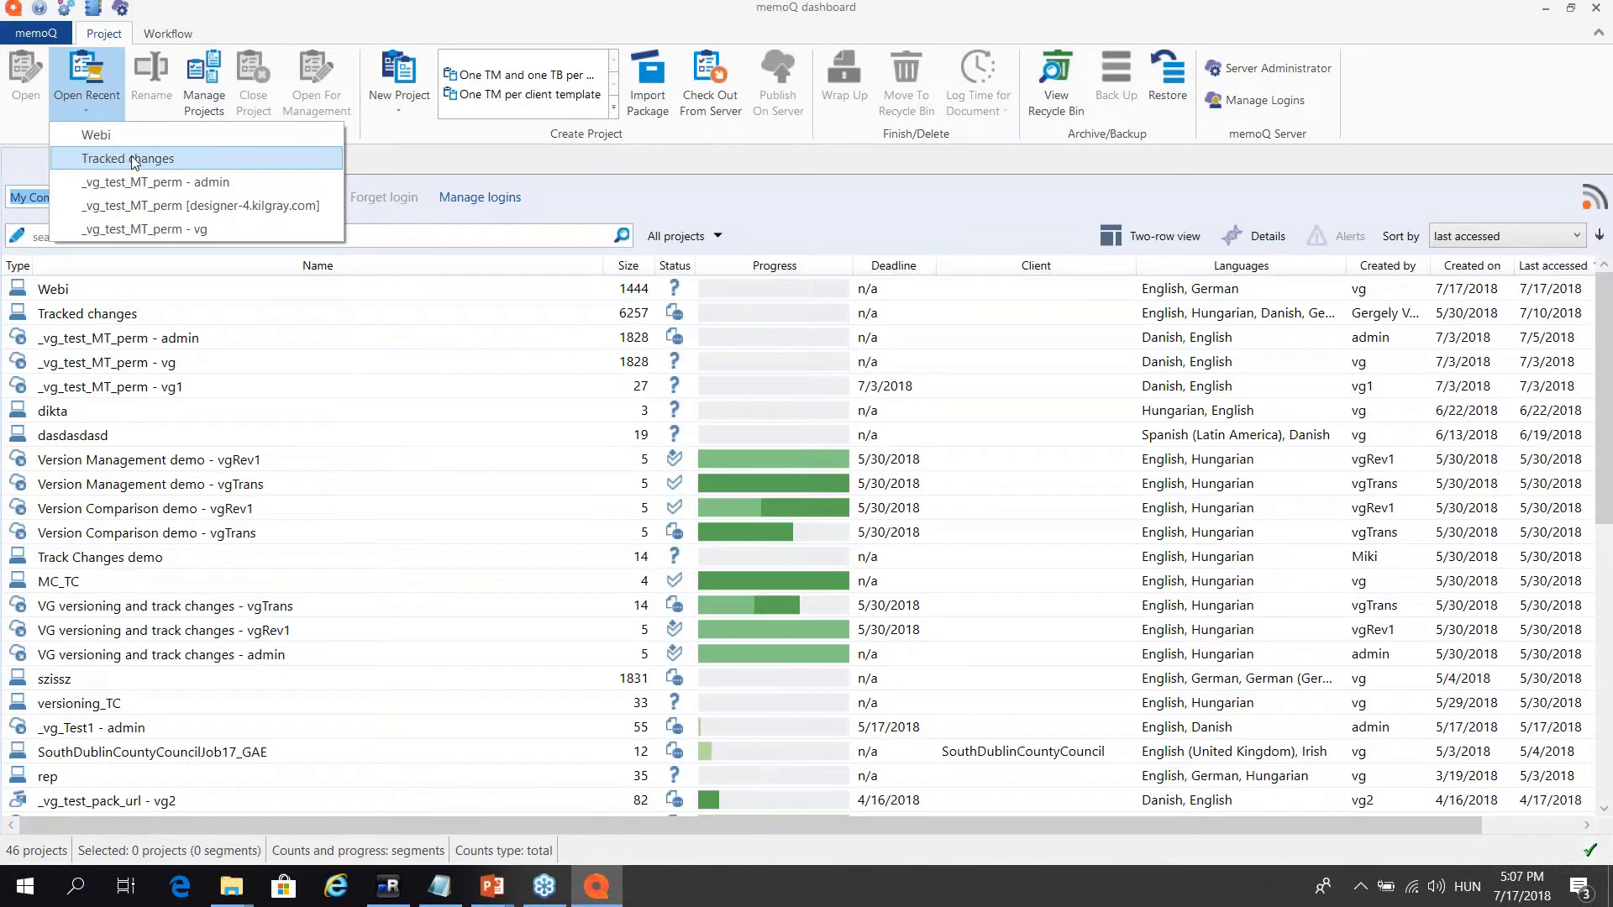
pyautogui.click(118, 134)
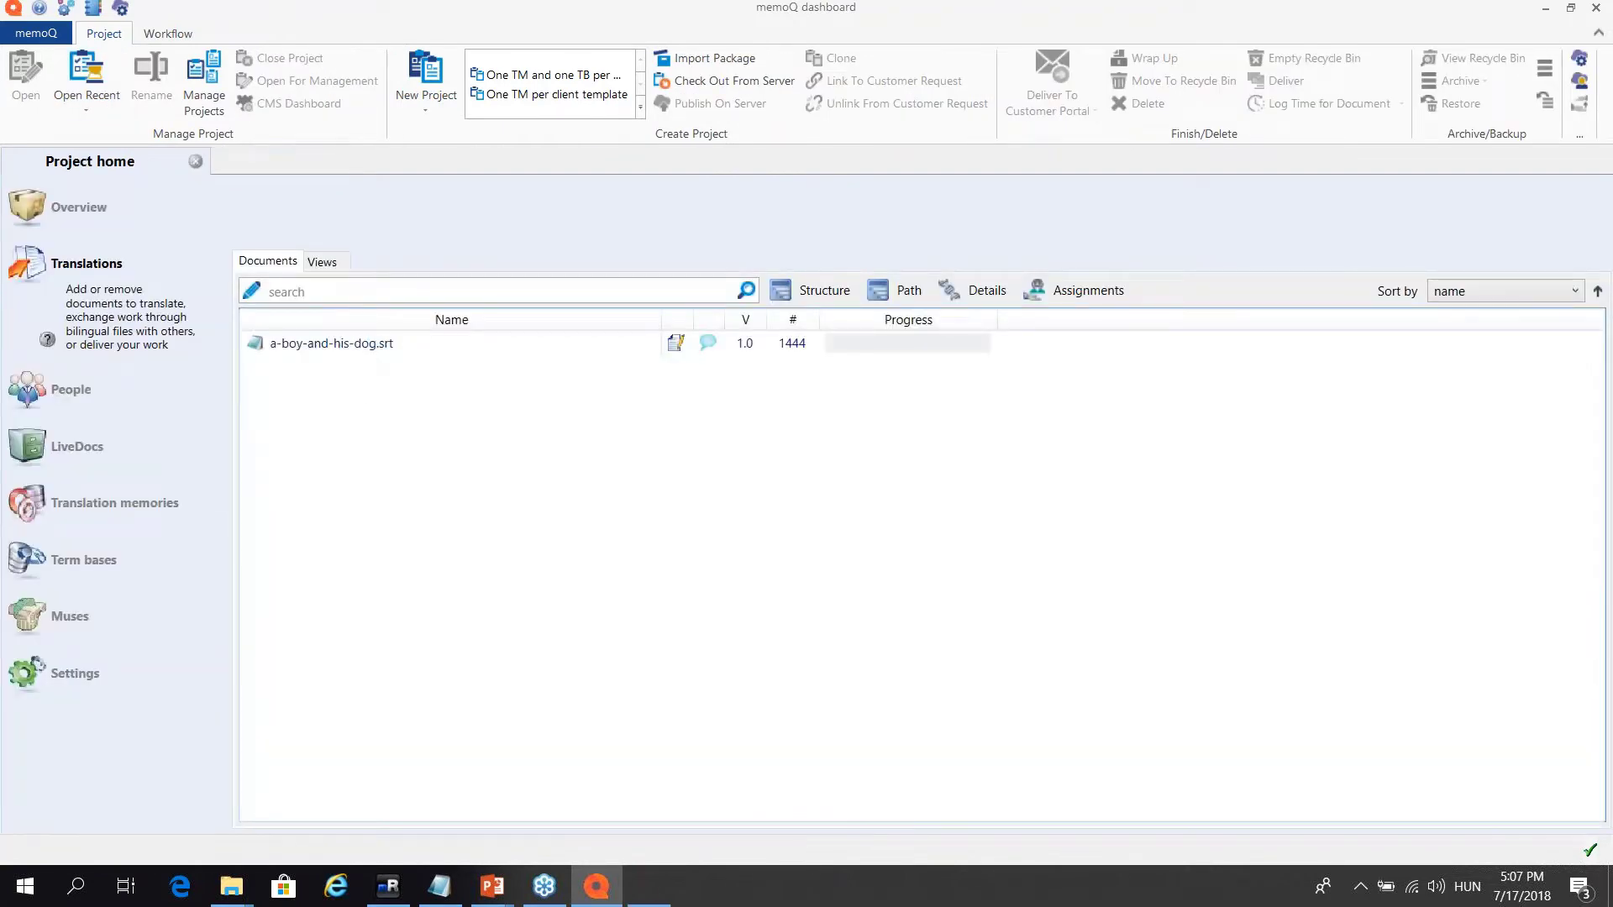
pyautogui.doubleClick(340, 348)
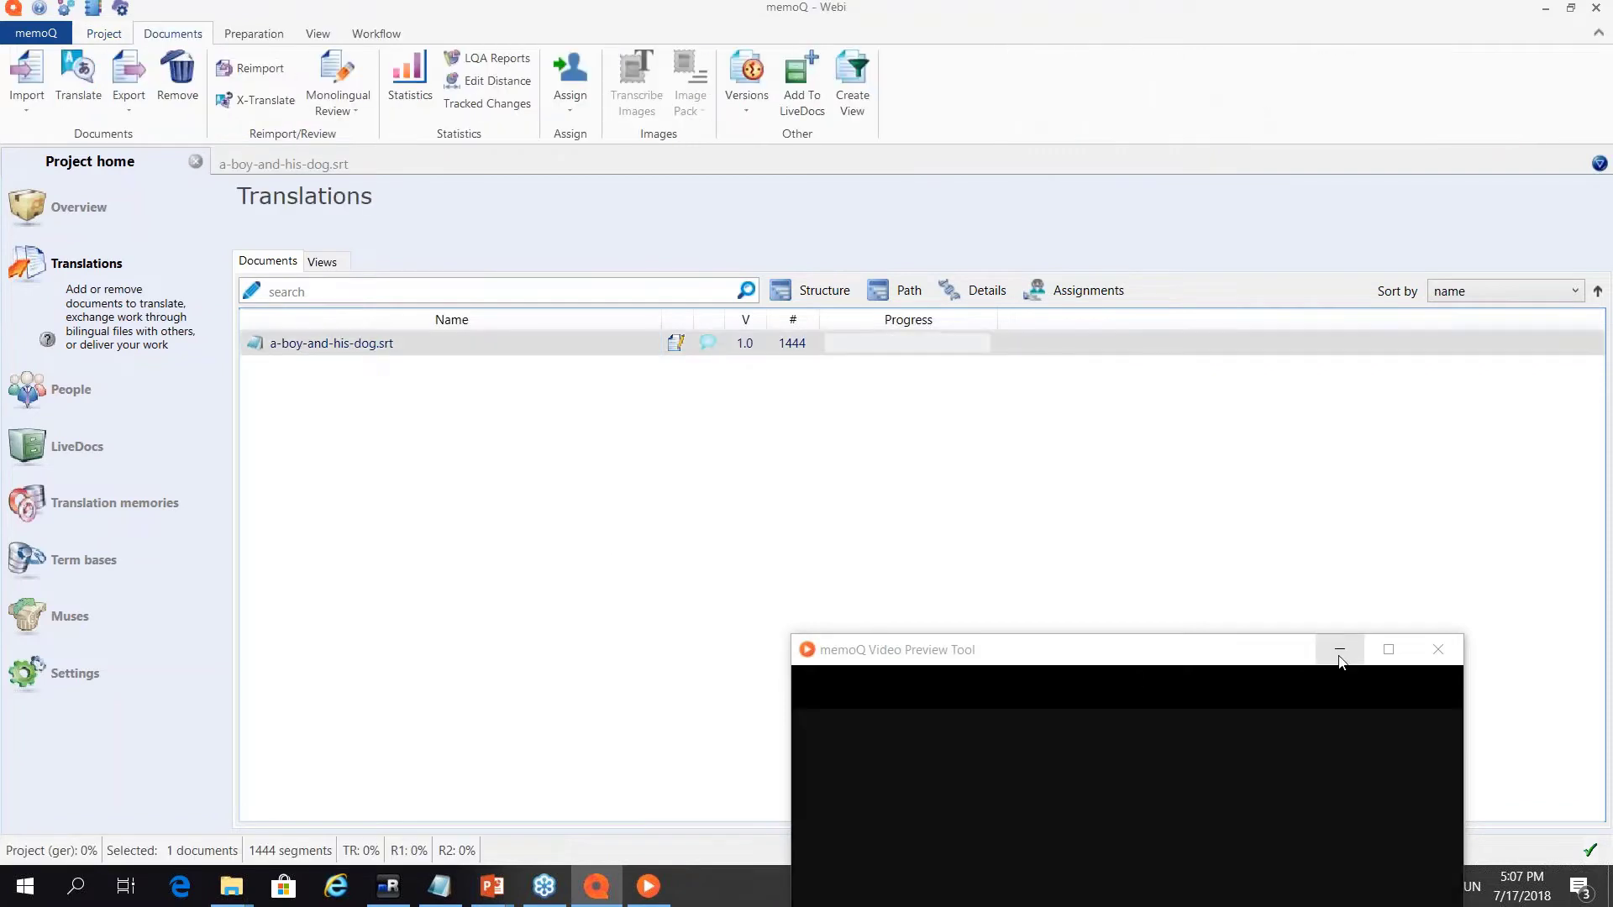
# Move the Video Preview Tool window up beside the a-boy-and-his-dog.srt translation editor
pyautogui.click(1251, 657)
pyautogui.moveTo(1251, 657); pyautogui.dragTo(1130, 520)
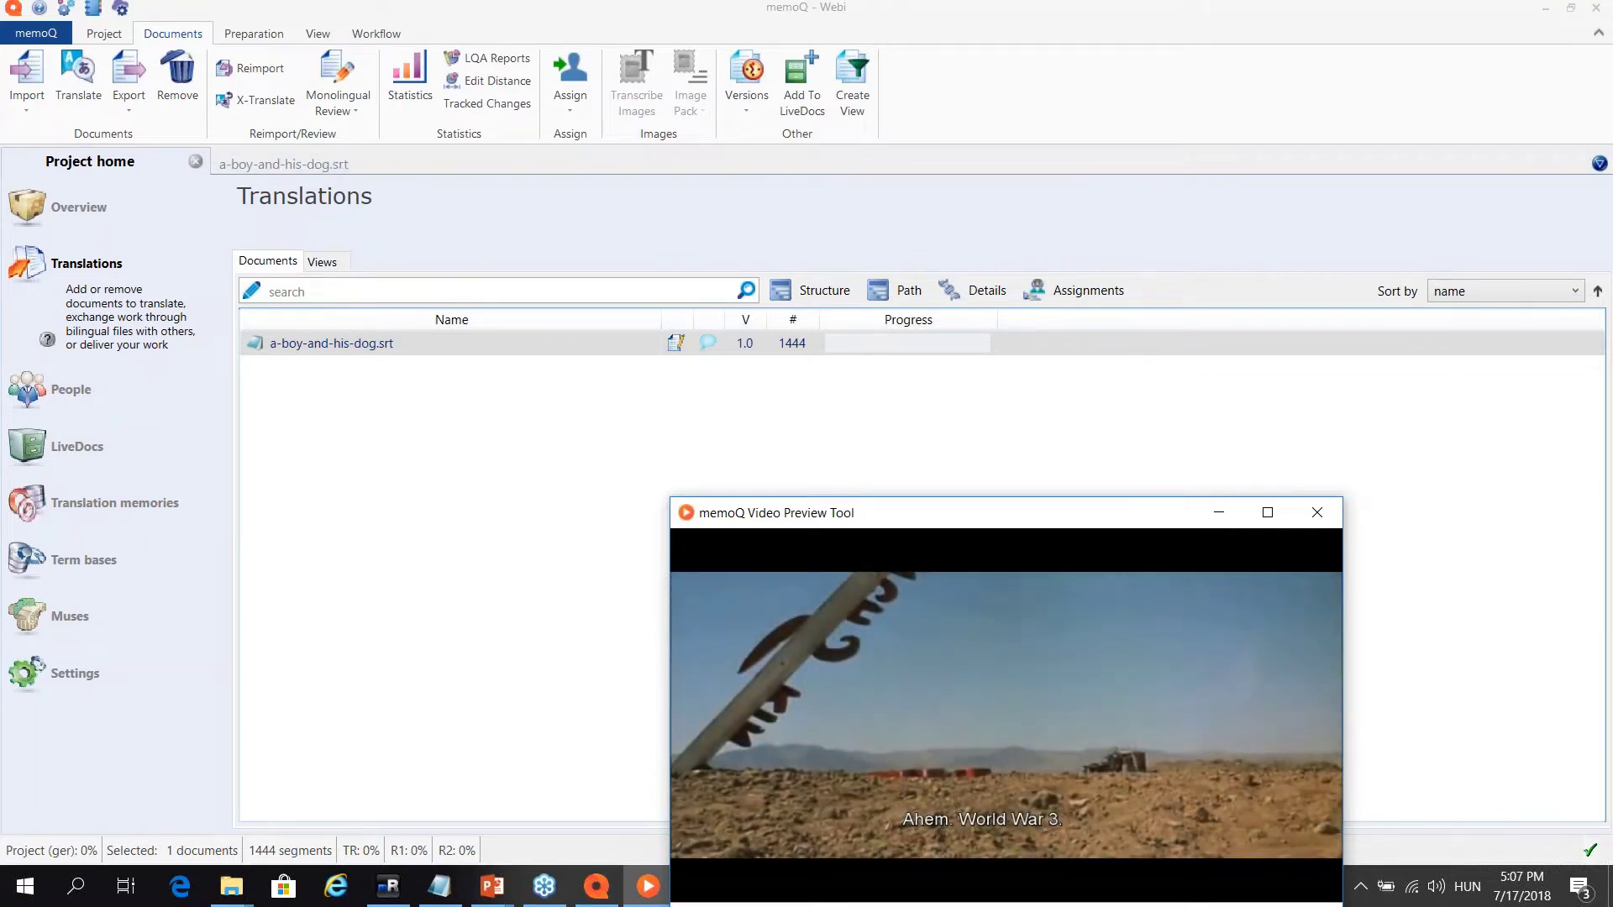
pyautogui.moveTo(934, 519); pyautogui.dragTo(922, 451)
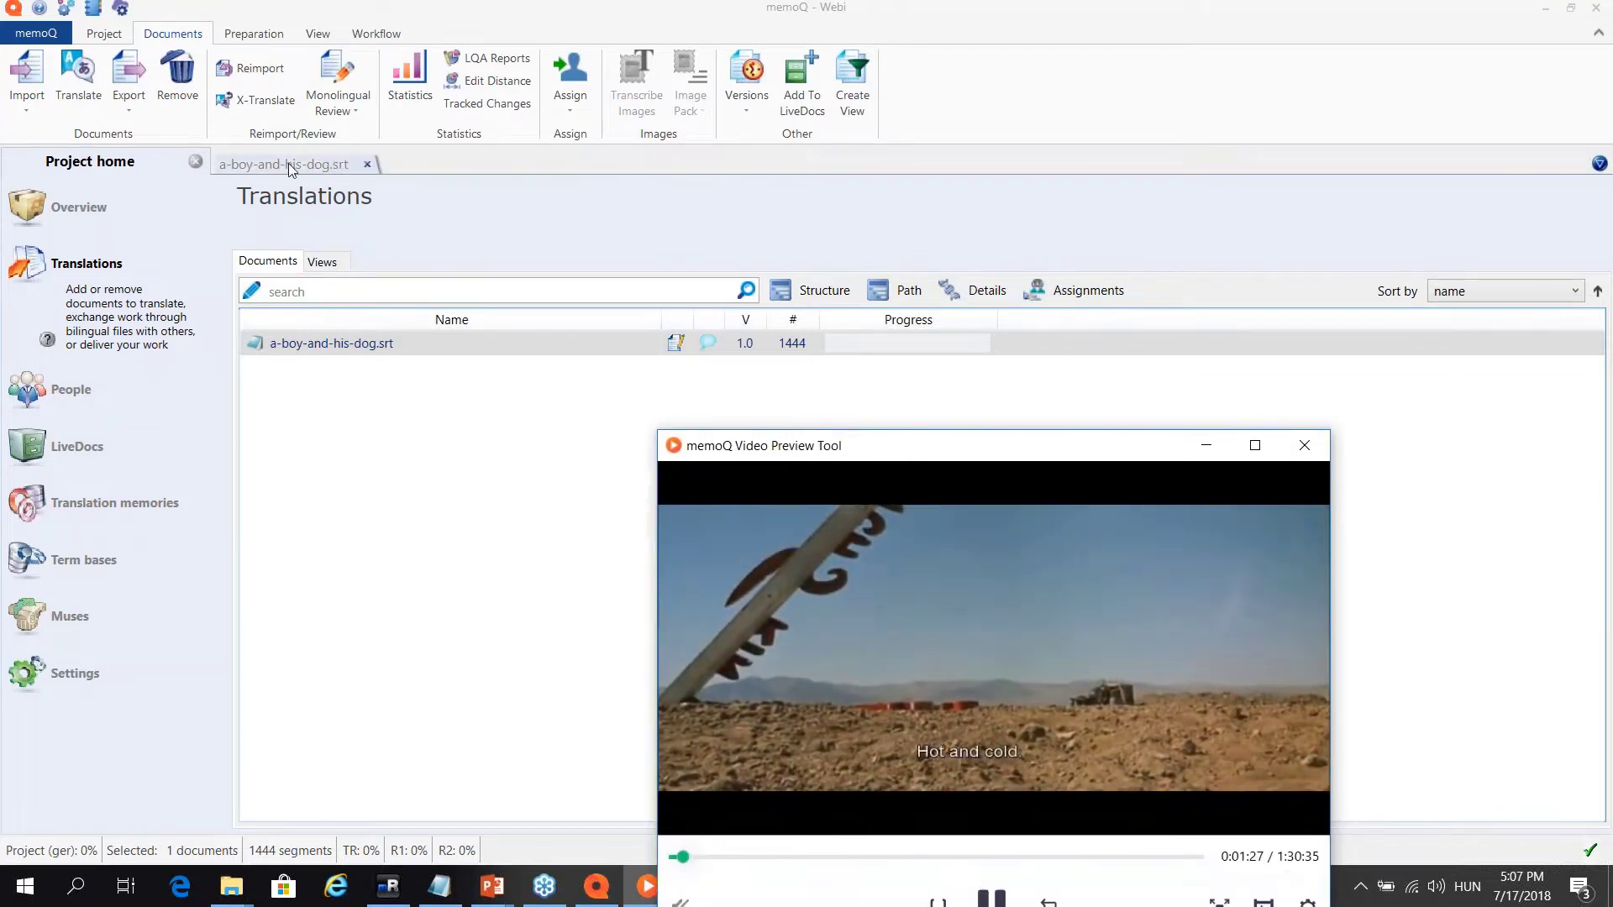
pyautogui.click(289, 163)
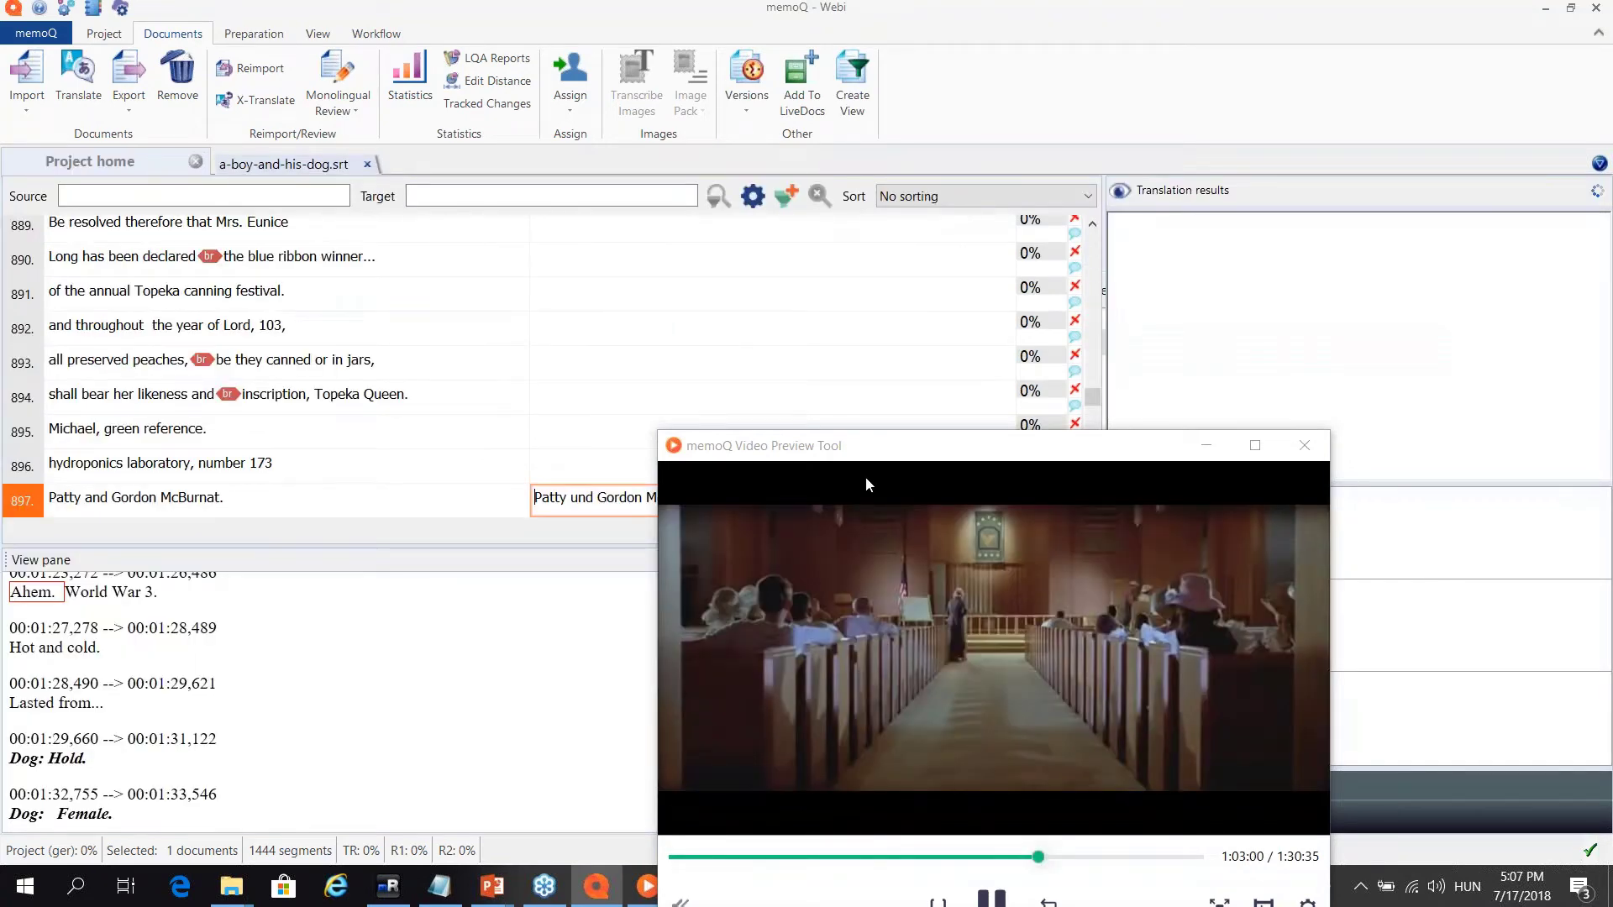
pyautogui.moveTo(866, 478); pyautogui.dragTo(1056, 367)
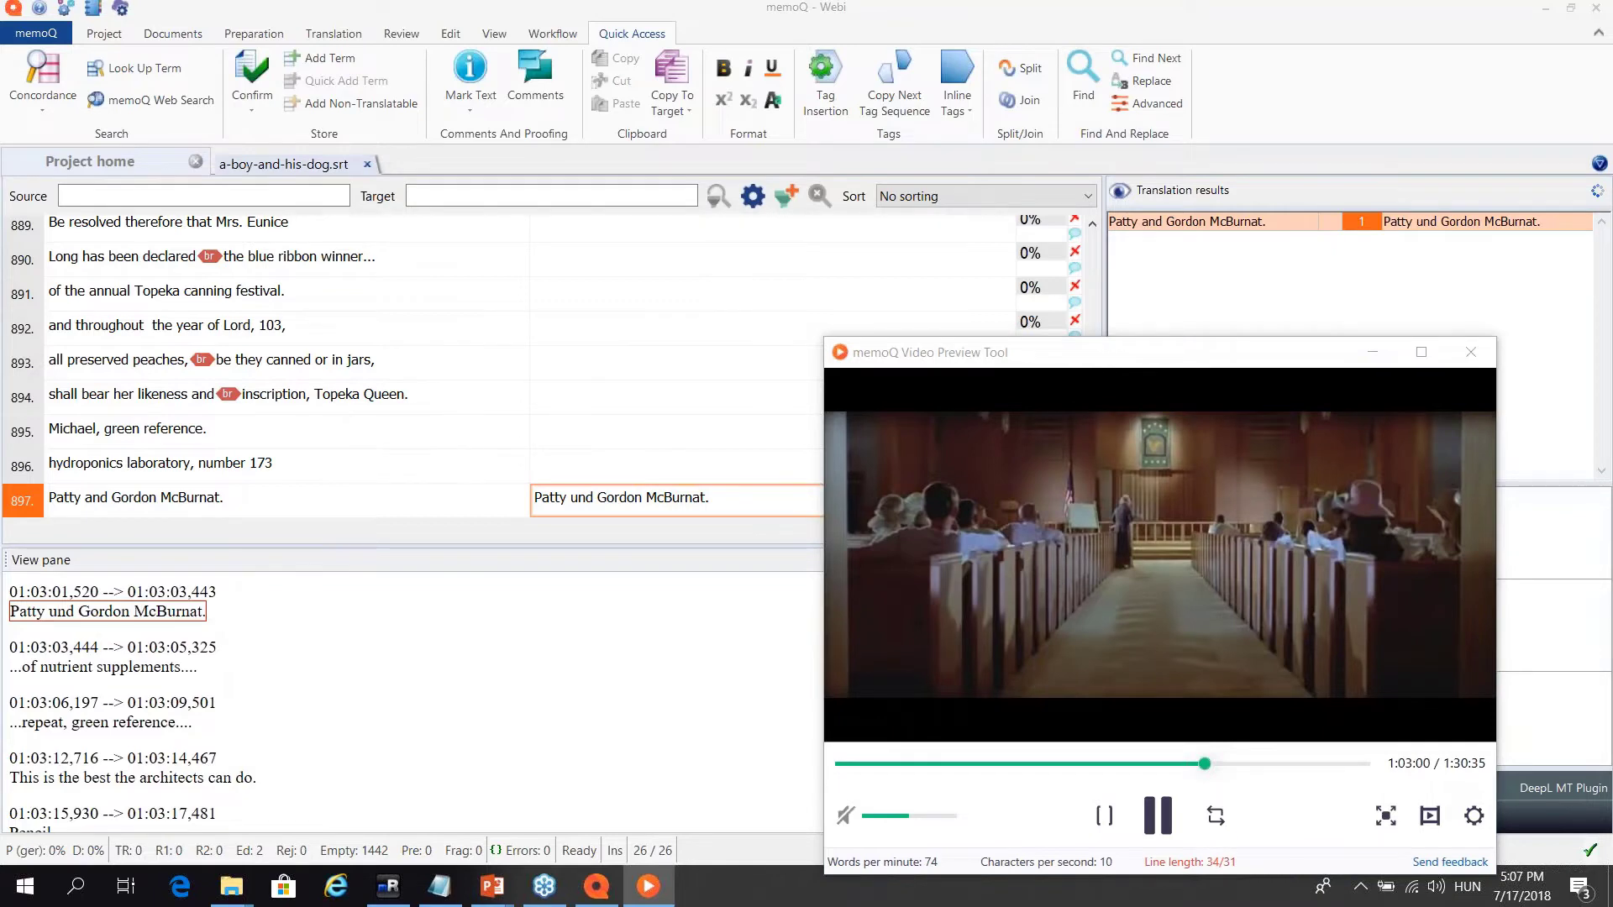
# Jump to segment 893 and seek the video back to around 0:17:07
pyautogui.click(576, 360)
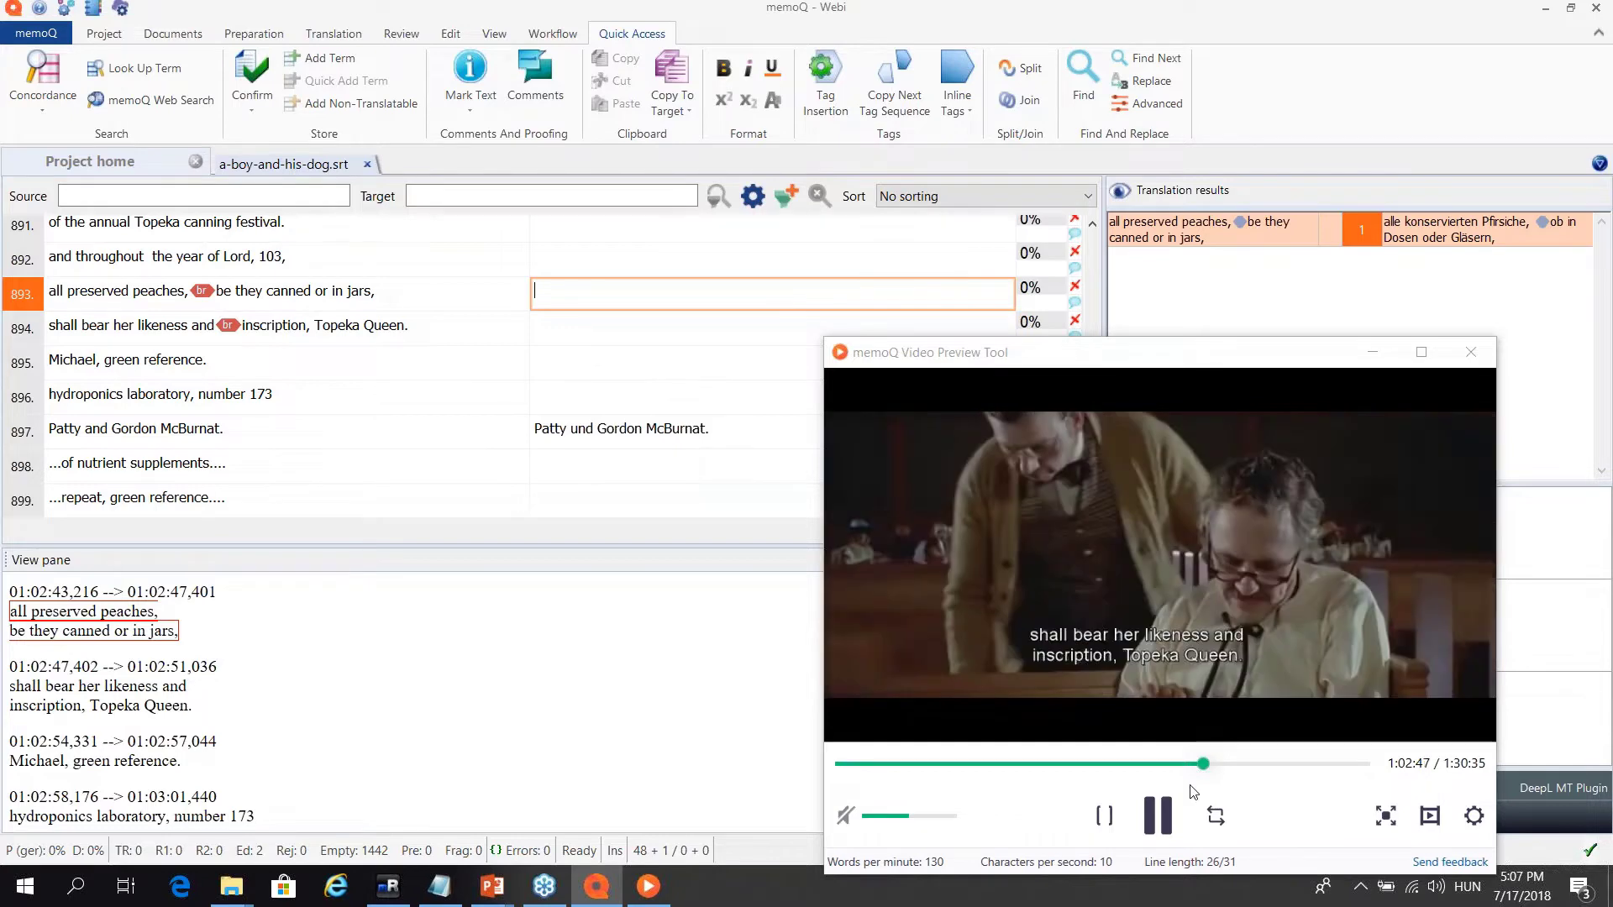
pyautogui.click(1135, 764)
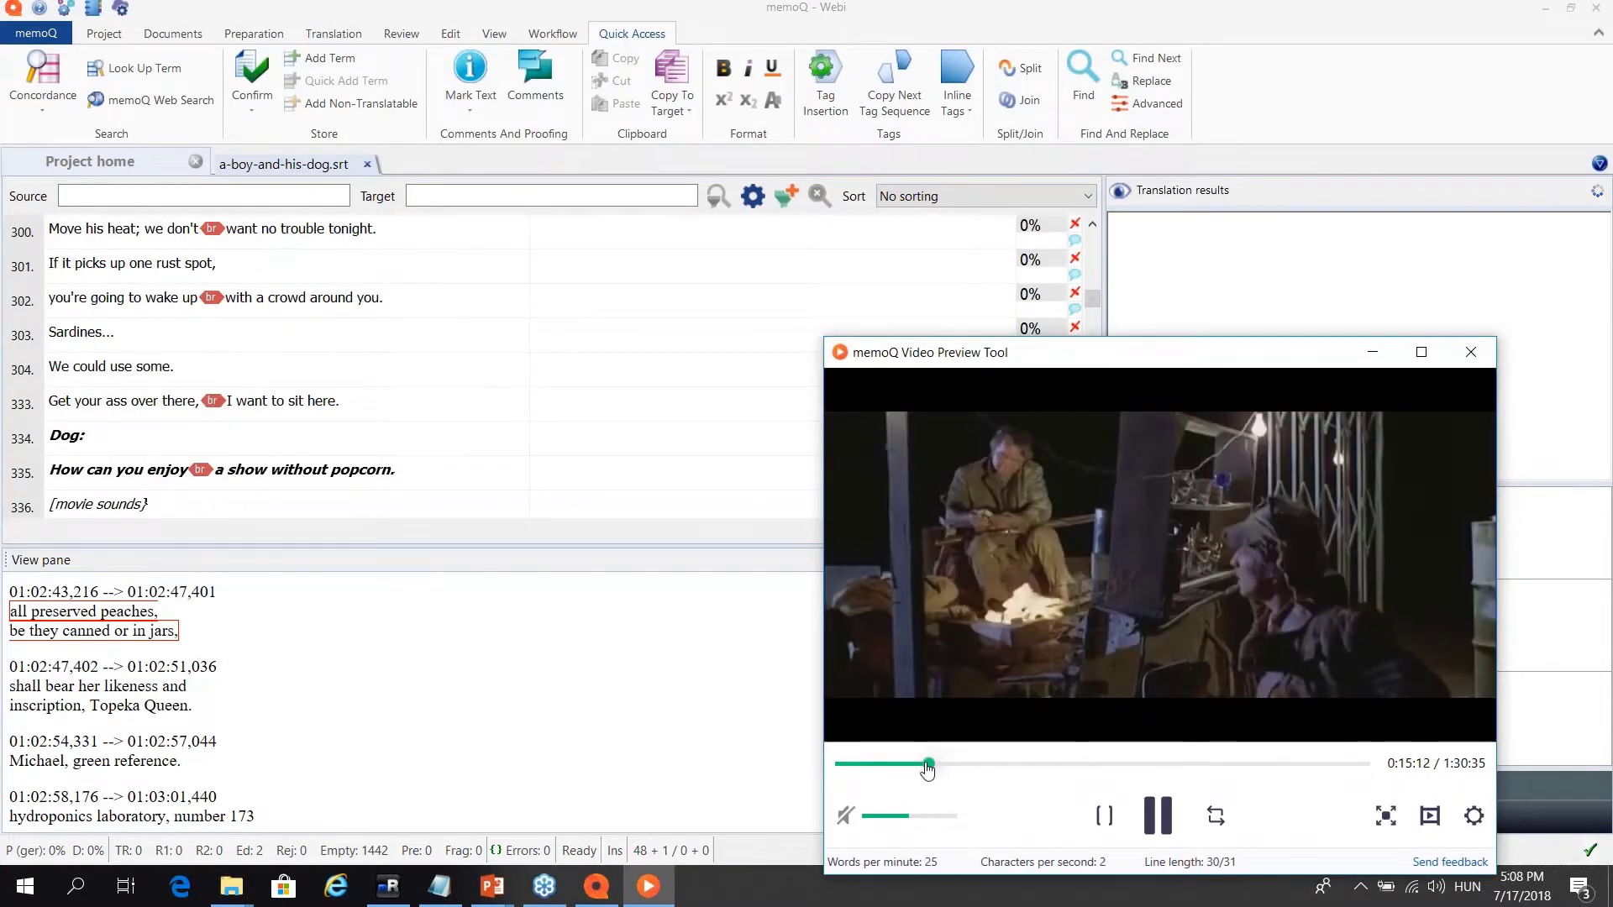
pyautogui.click(1145, 765)
pyautogui.click(1320, 765)
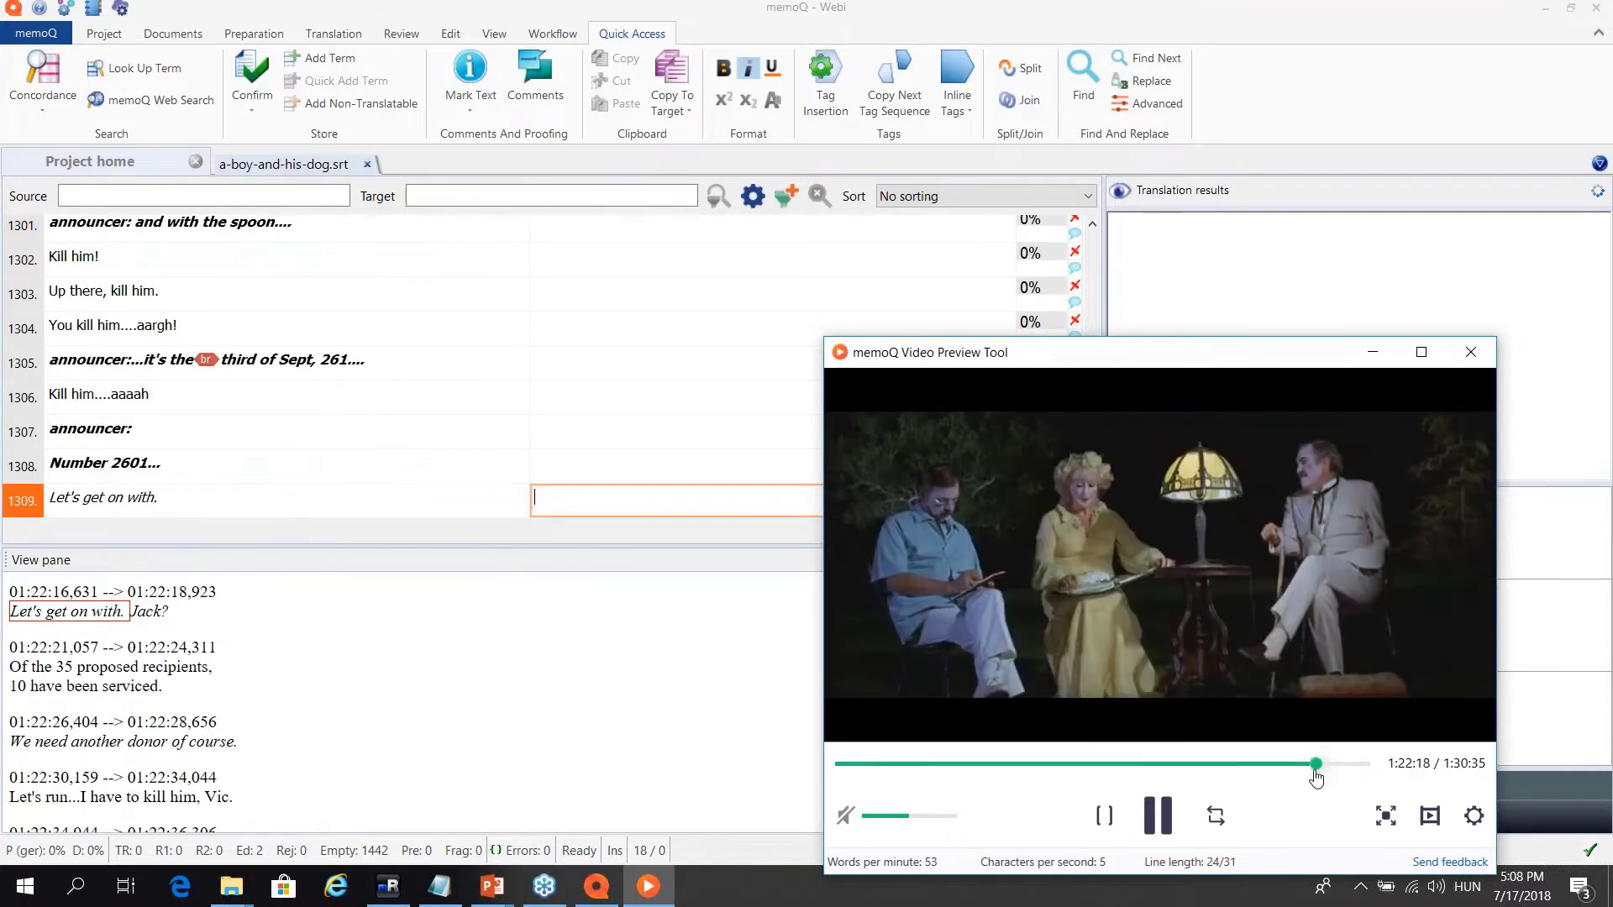
pyautogui.click(972, 764)
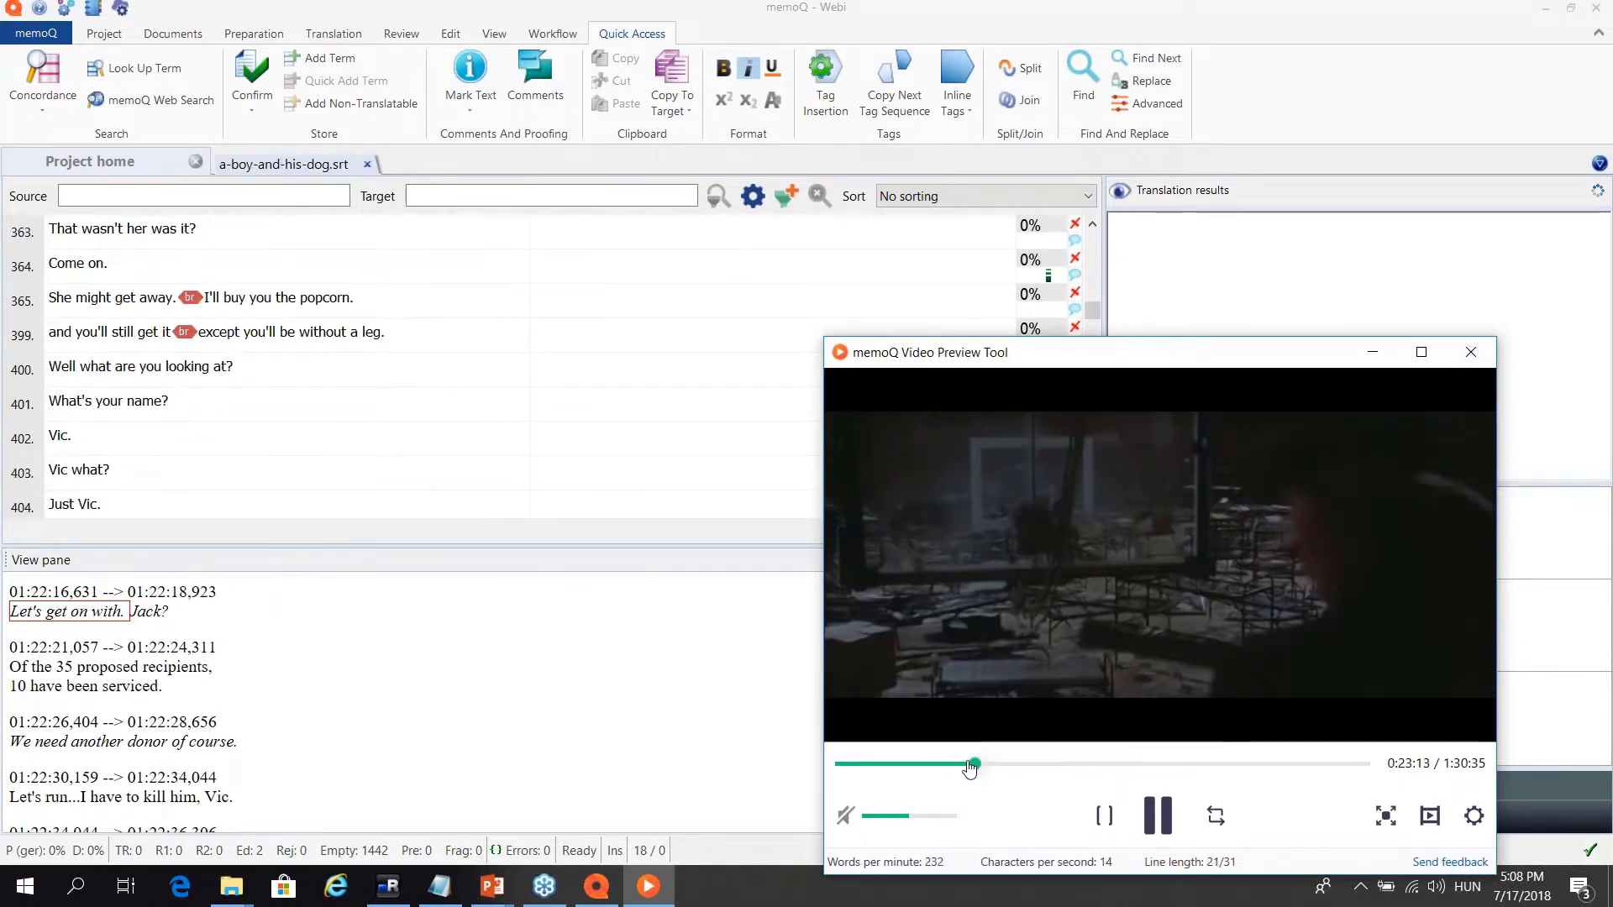
pyautogui.click(959, 765)
pyautogui.click(939, 765)
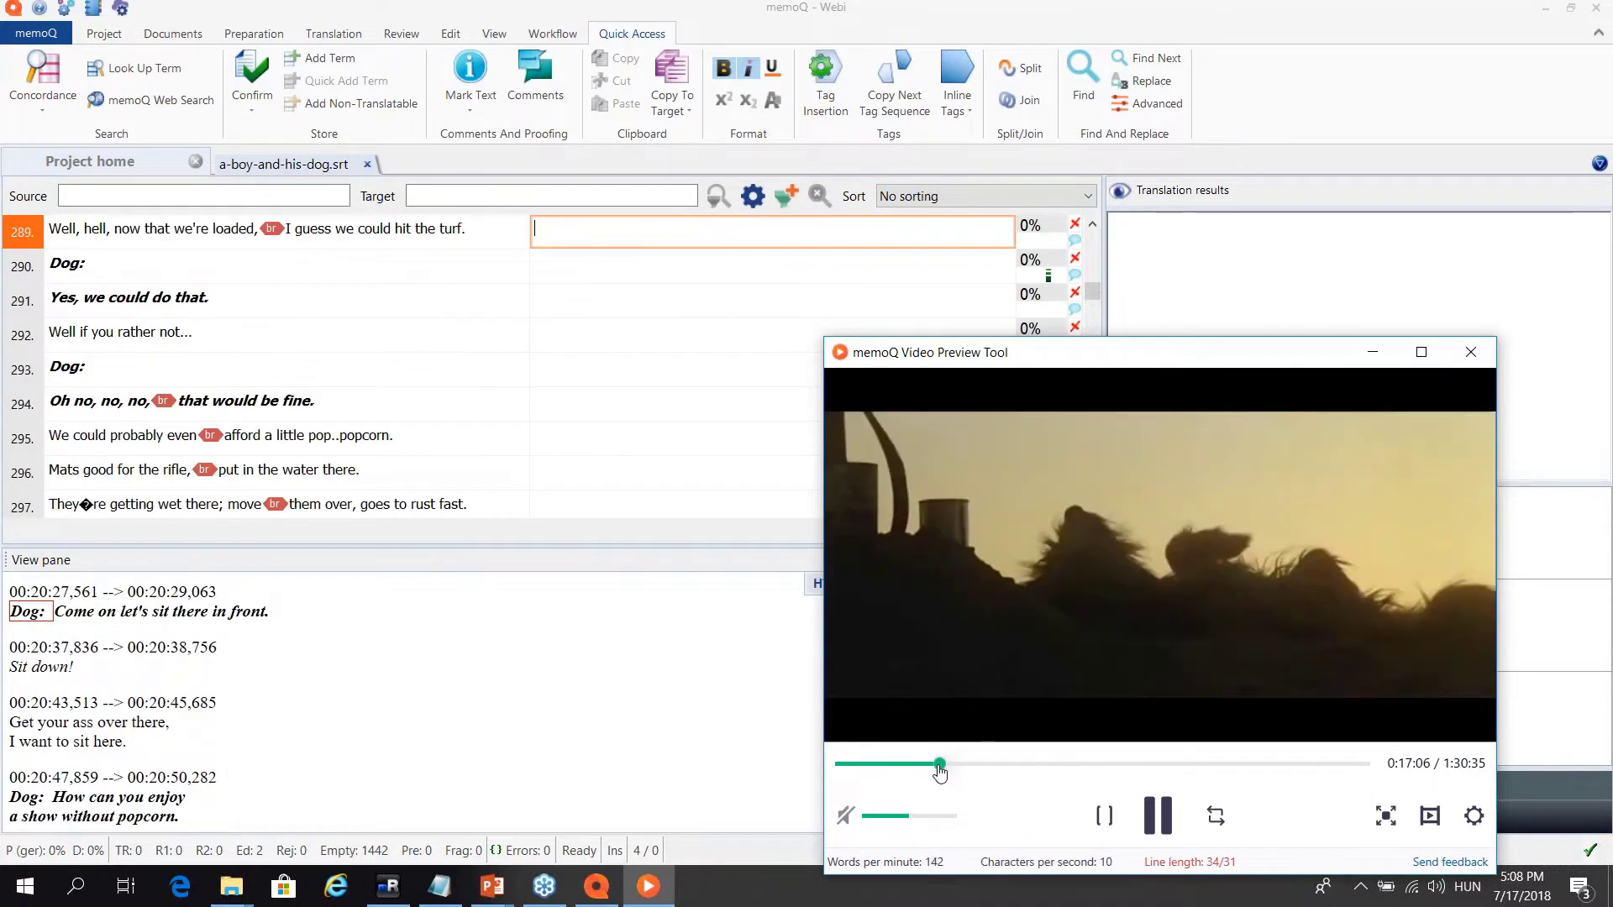
# Insert the first translation result 'Ja, das könnten wir tun.' into segment 291
pyautogui.click(576, 302)
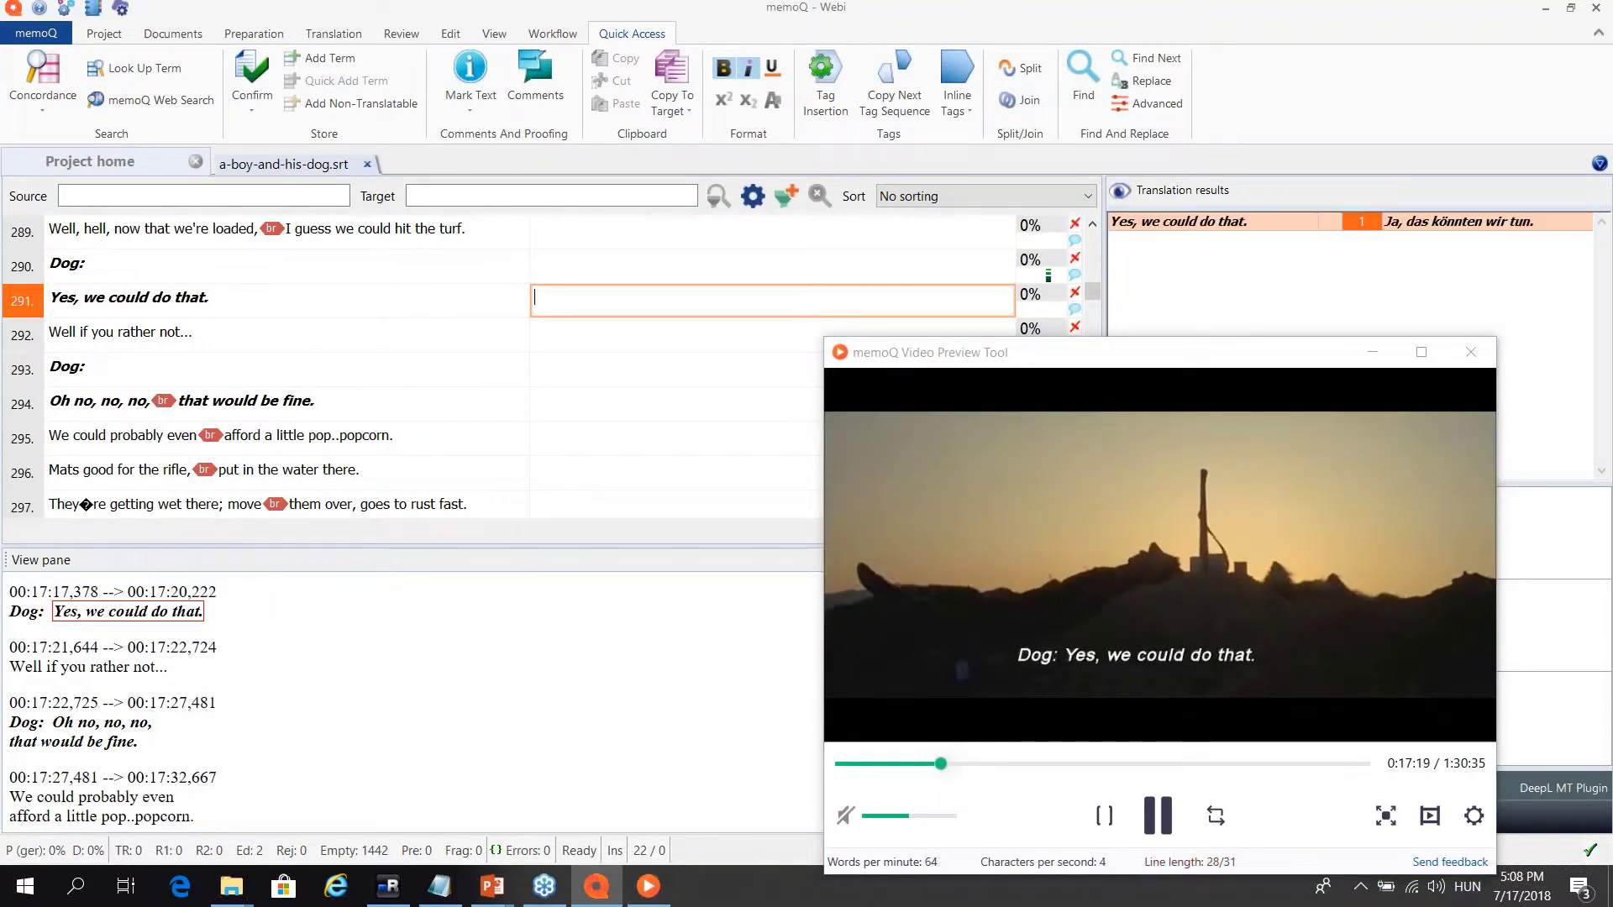
pyautogui.hotkey('ctrl', '1')
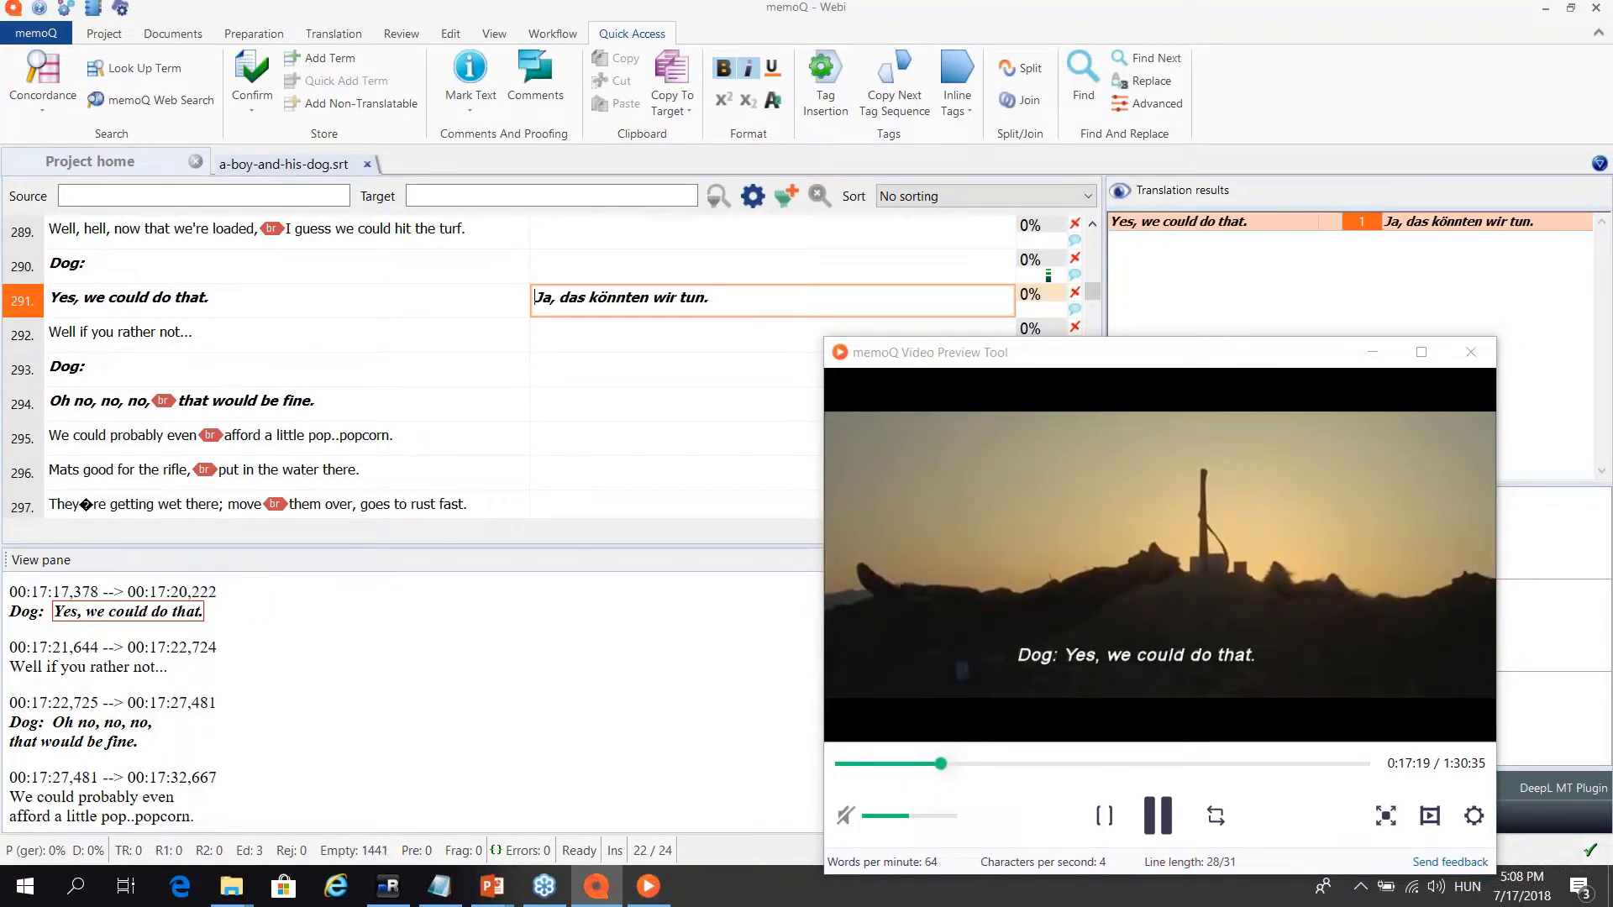
pyautogui.press('Down')
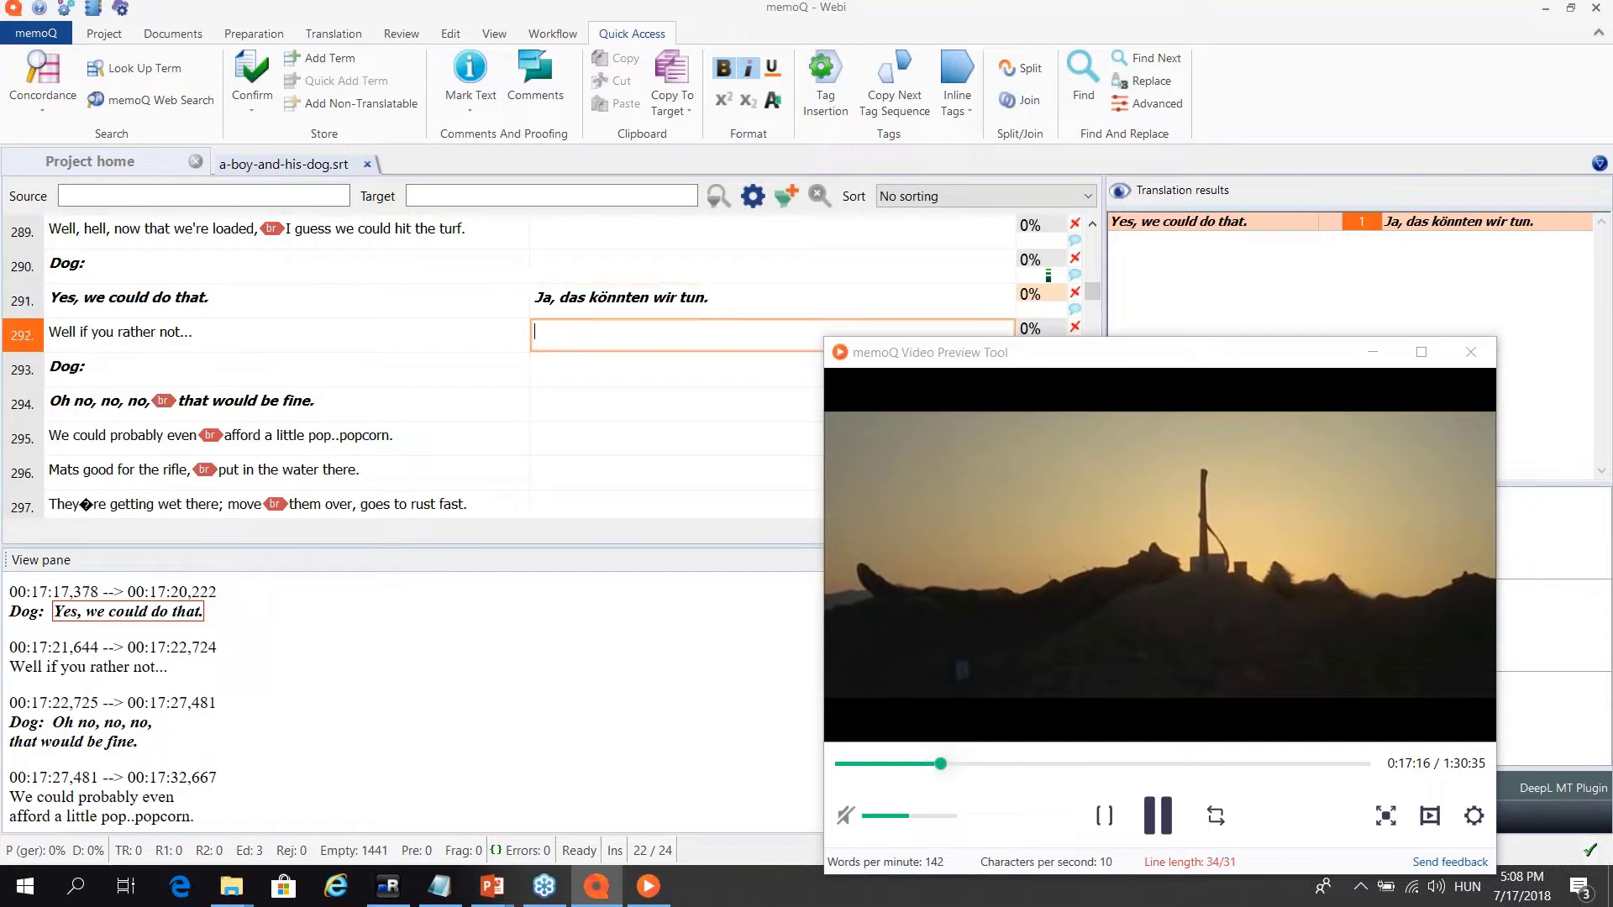
# Return to segment 291 and drag the video preview window left over the segment list
pyautogui.click(584, 297)
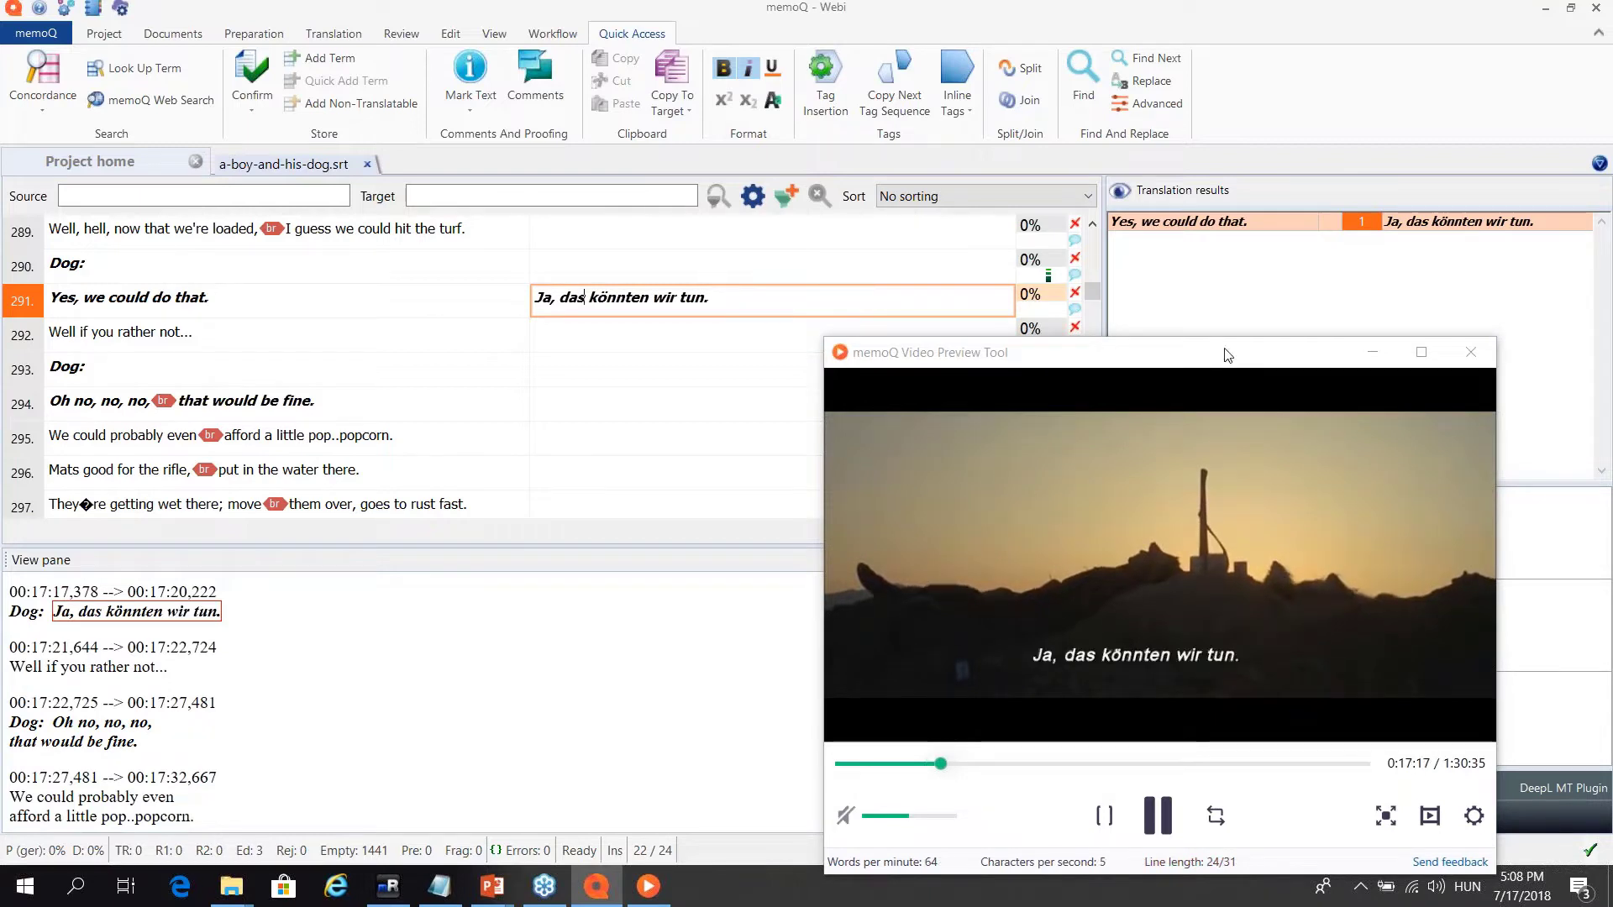
pyautogui.moveTo(1227, 356)
pyautogui.mouseDown()
pyautogui.moveTo(1179, 334)
pyautogui.moveTo(1248, 333)
pyautogui.mouseUp()
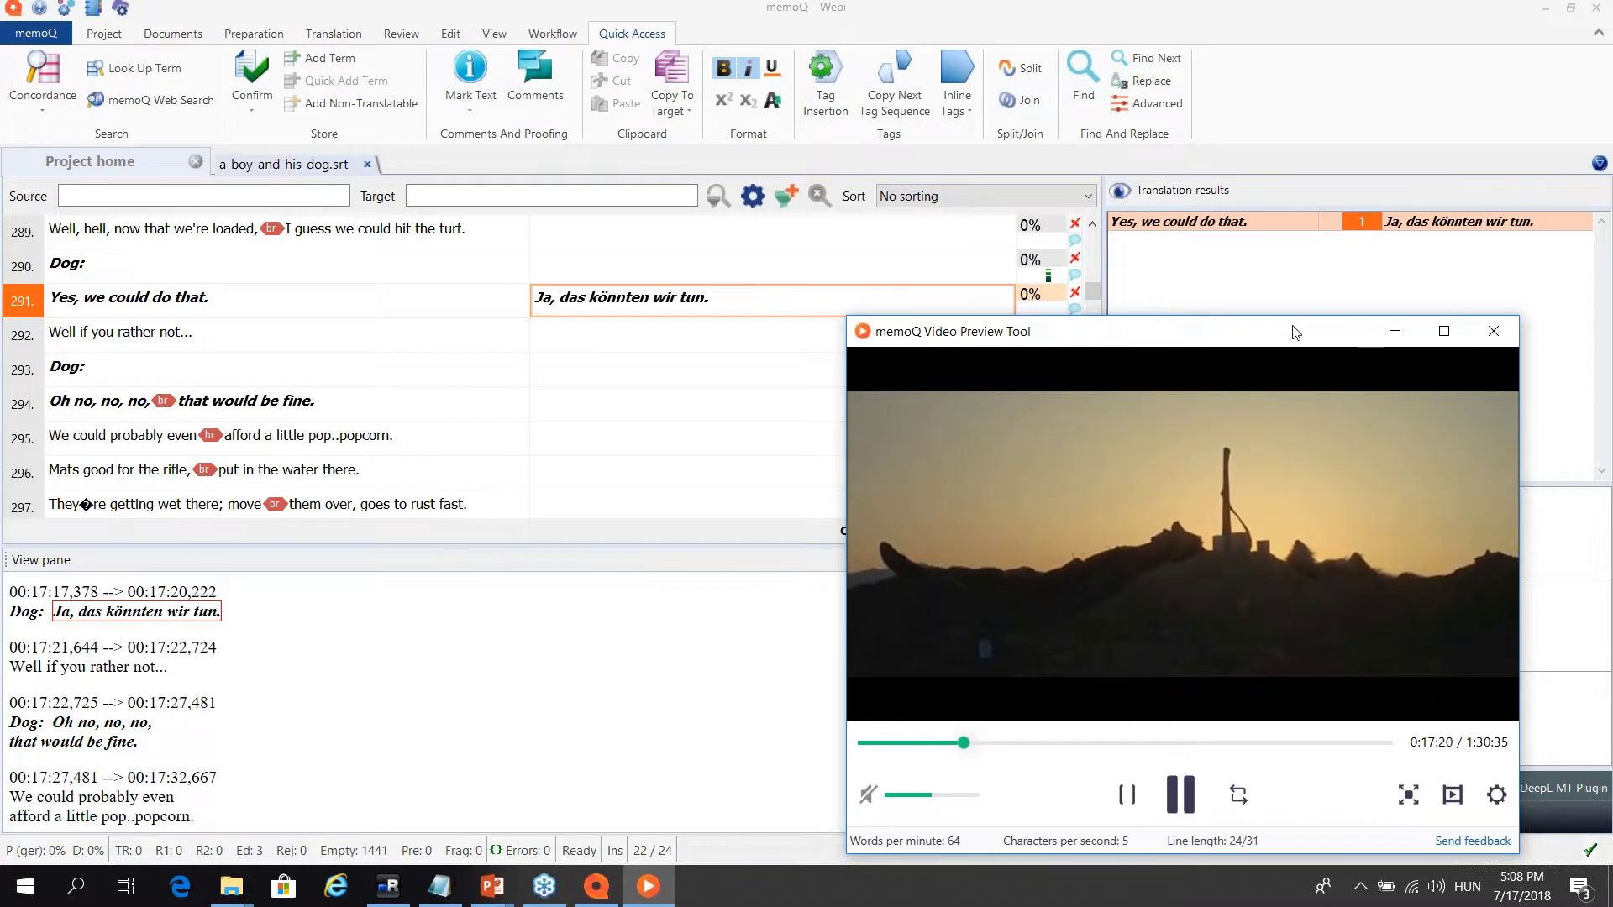
pyautogui.moveTo(1265, 345); pyautogui.dragTo(705, 334)
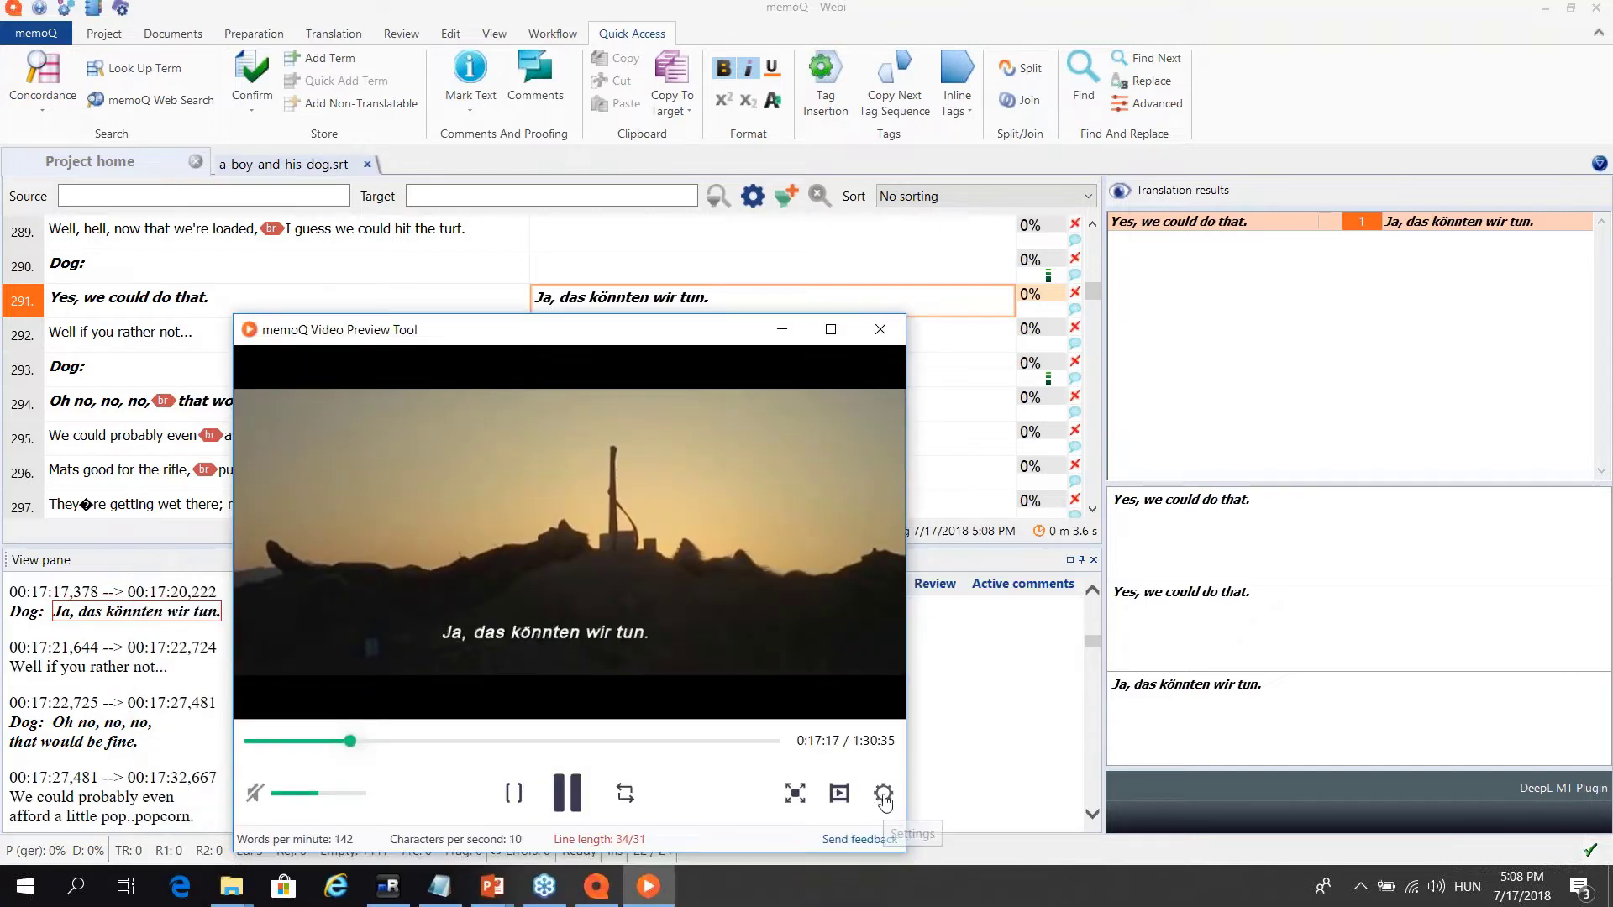
# In the preview settings, turn 'Keep preview window always on top' off and back on
pyautogui.click(884, 797)
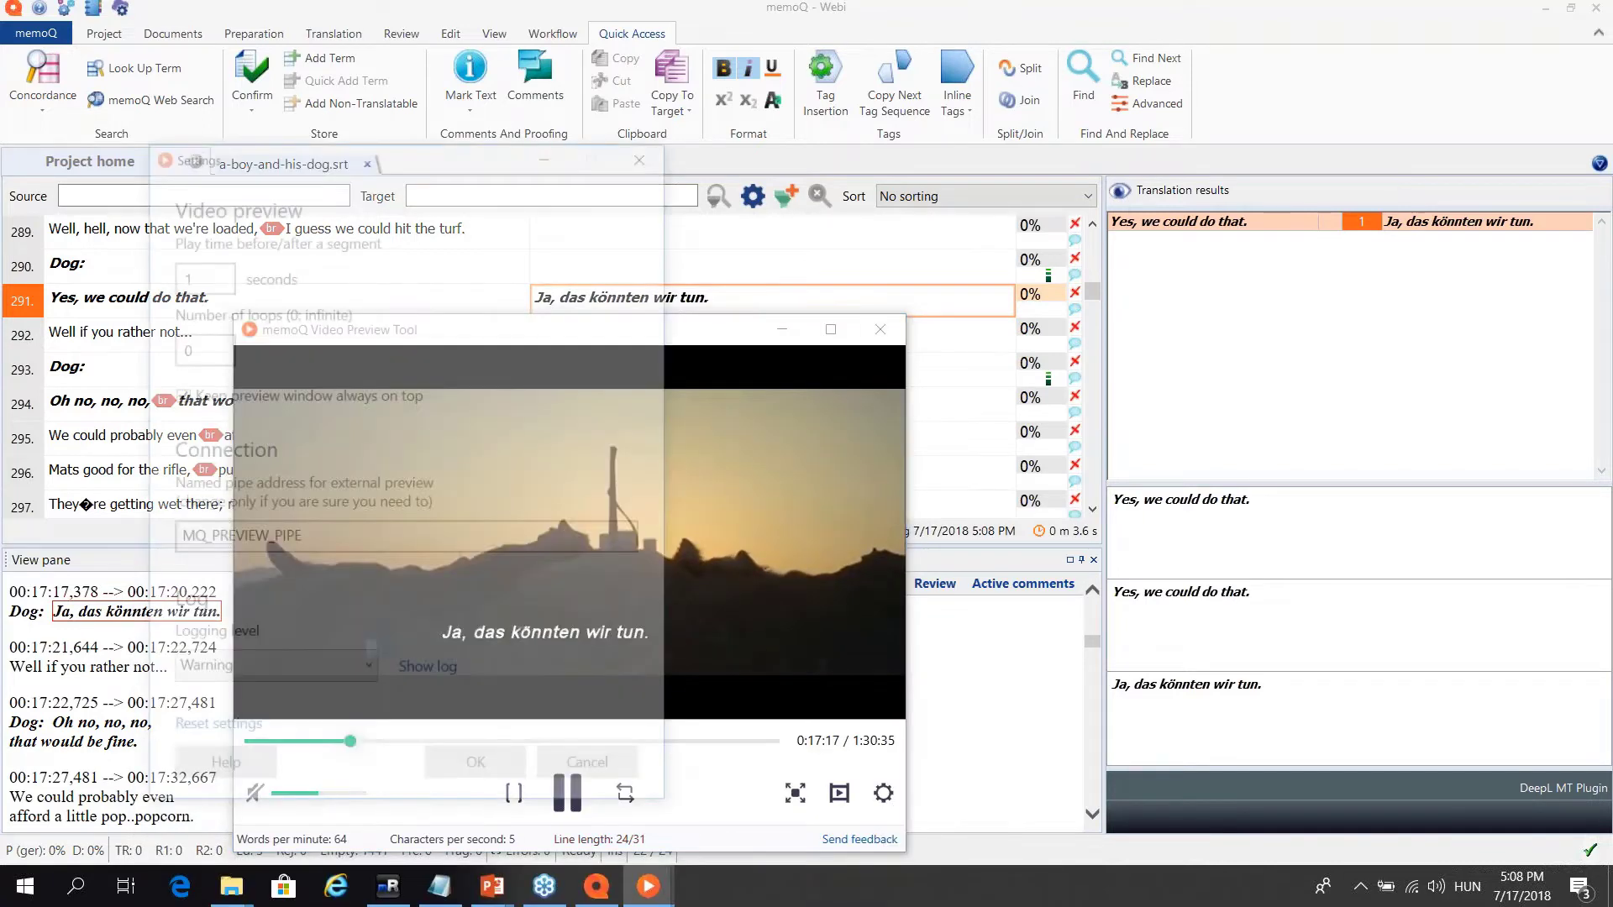
pyautogui.click(176, 394)
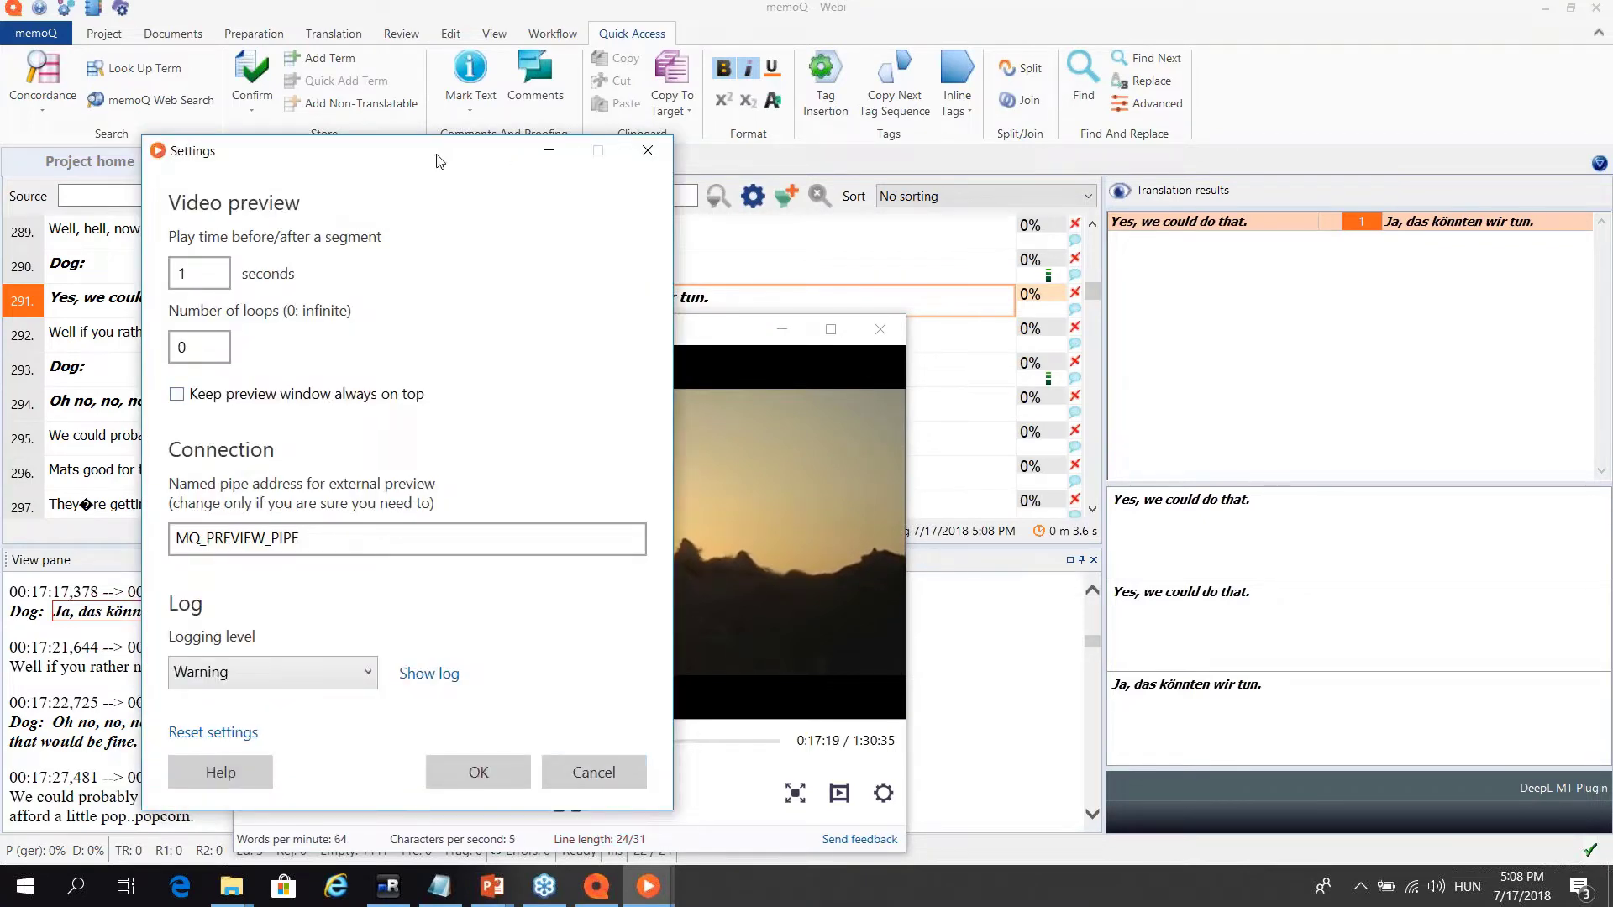
pyautogui.moveTo(437, 160); pyautogui.dragTo(723, 204)
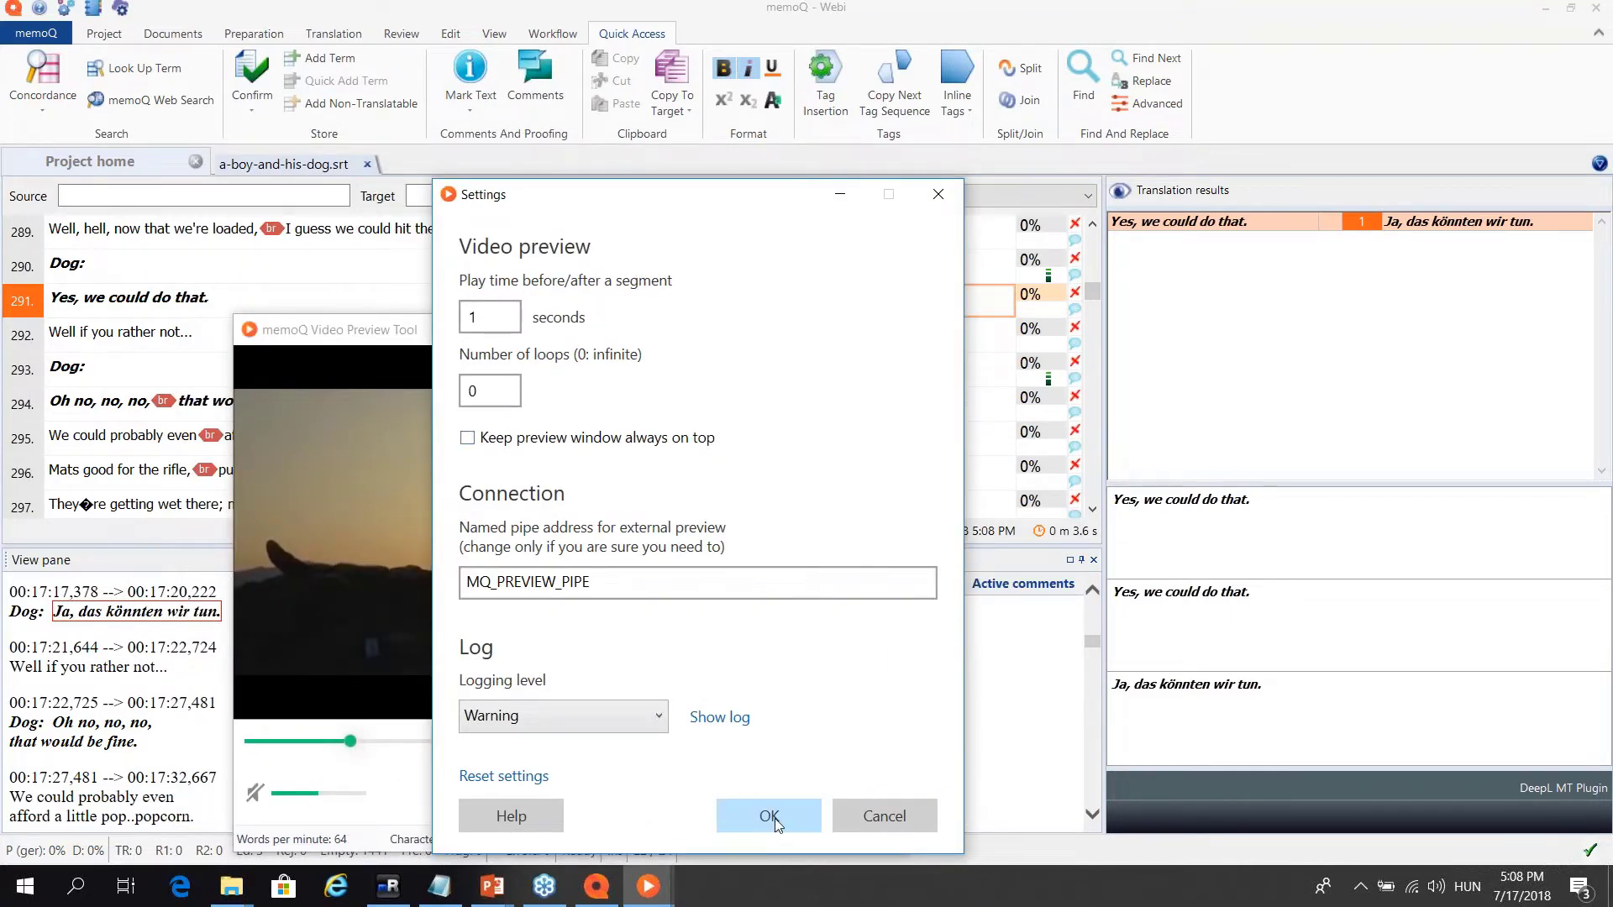
pyautogui.click(467, 438)
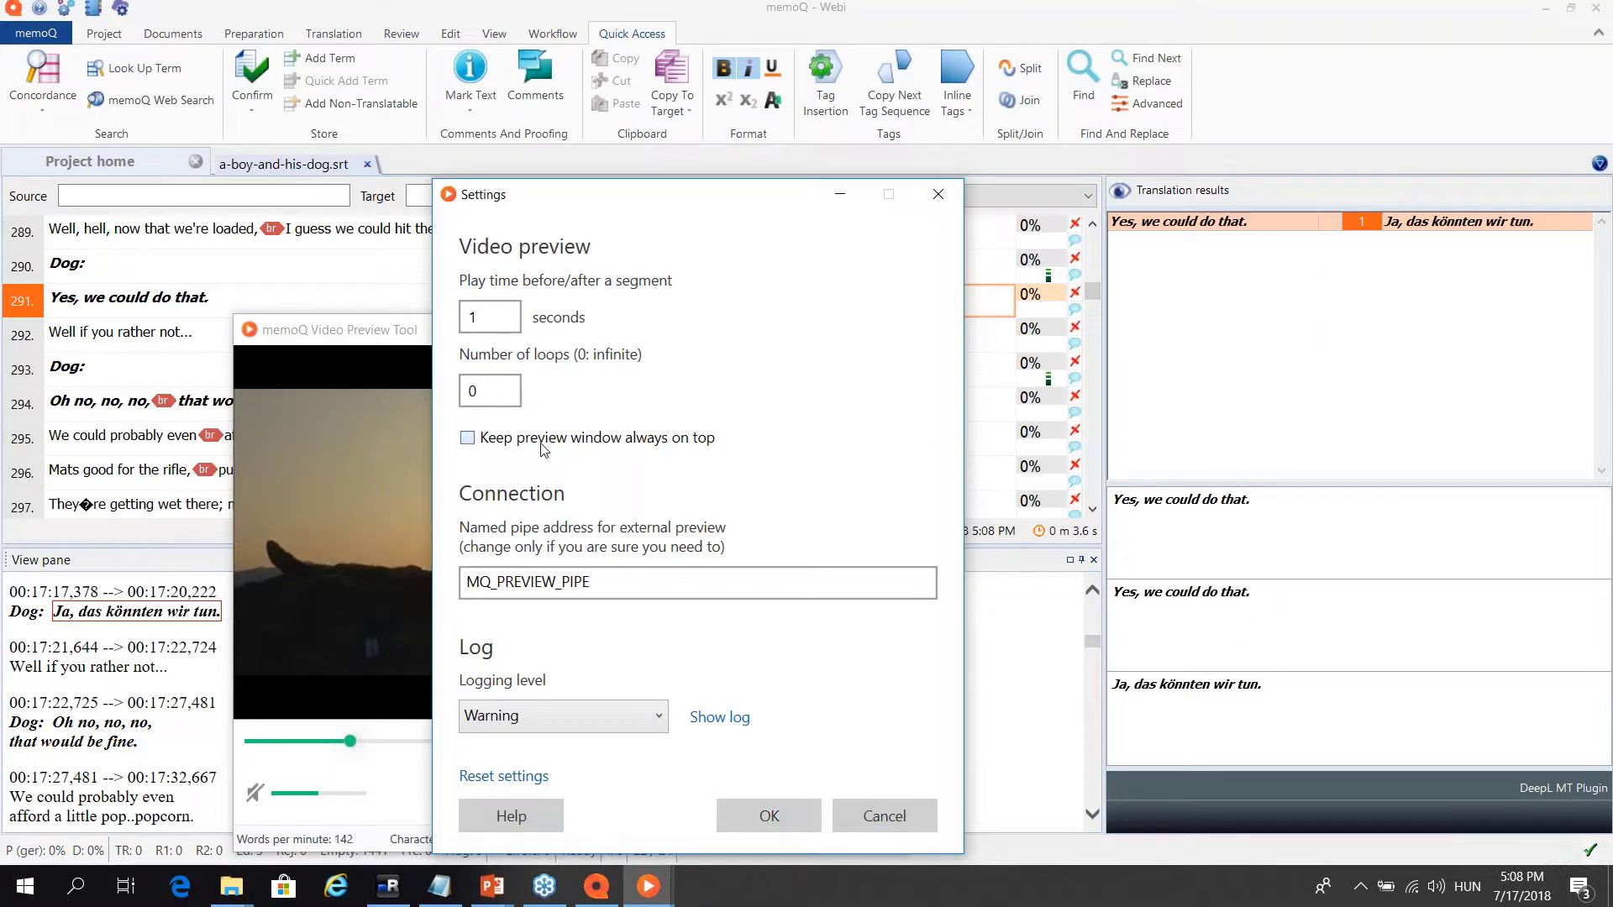
# Confirm the settings, resize the preview window, show it full screen, and play the entire video
pyautogui.click(764, 816)
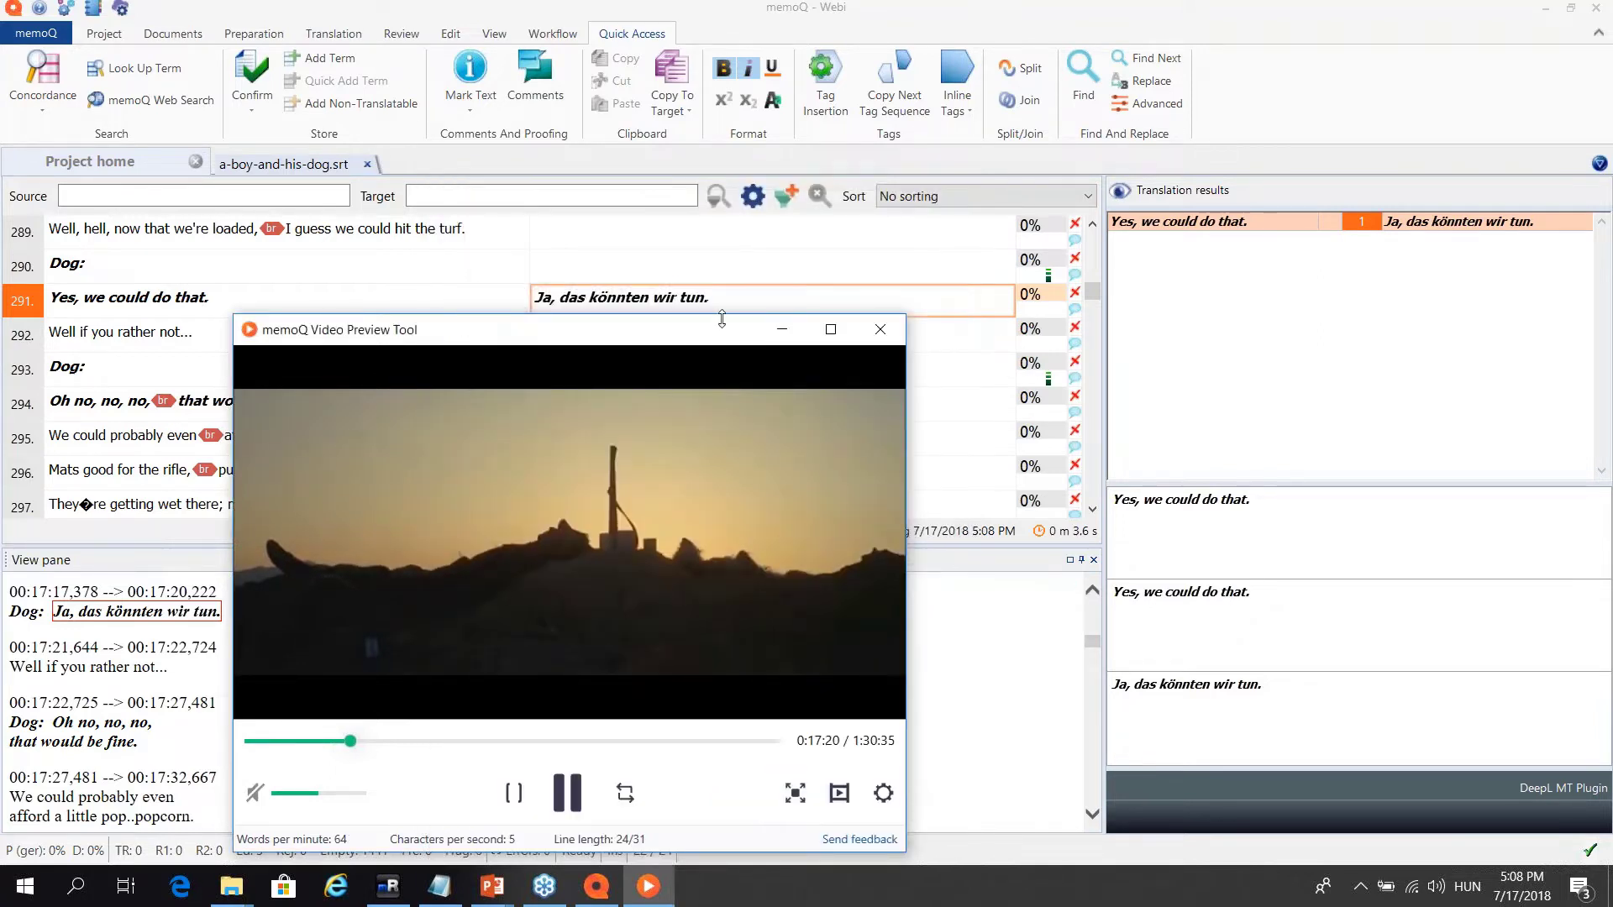
pyautogui.moveTo(721, 318); pyautogui.dragTo(674, 590)
pyautogui.moveTo(851, 712); pyautogui.dragTo(1085, 712)
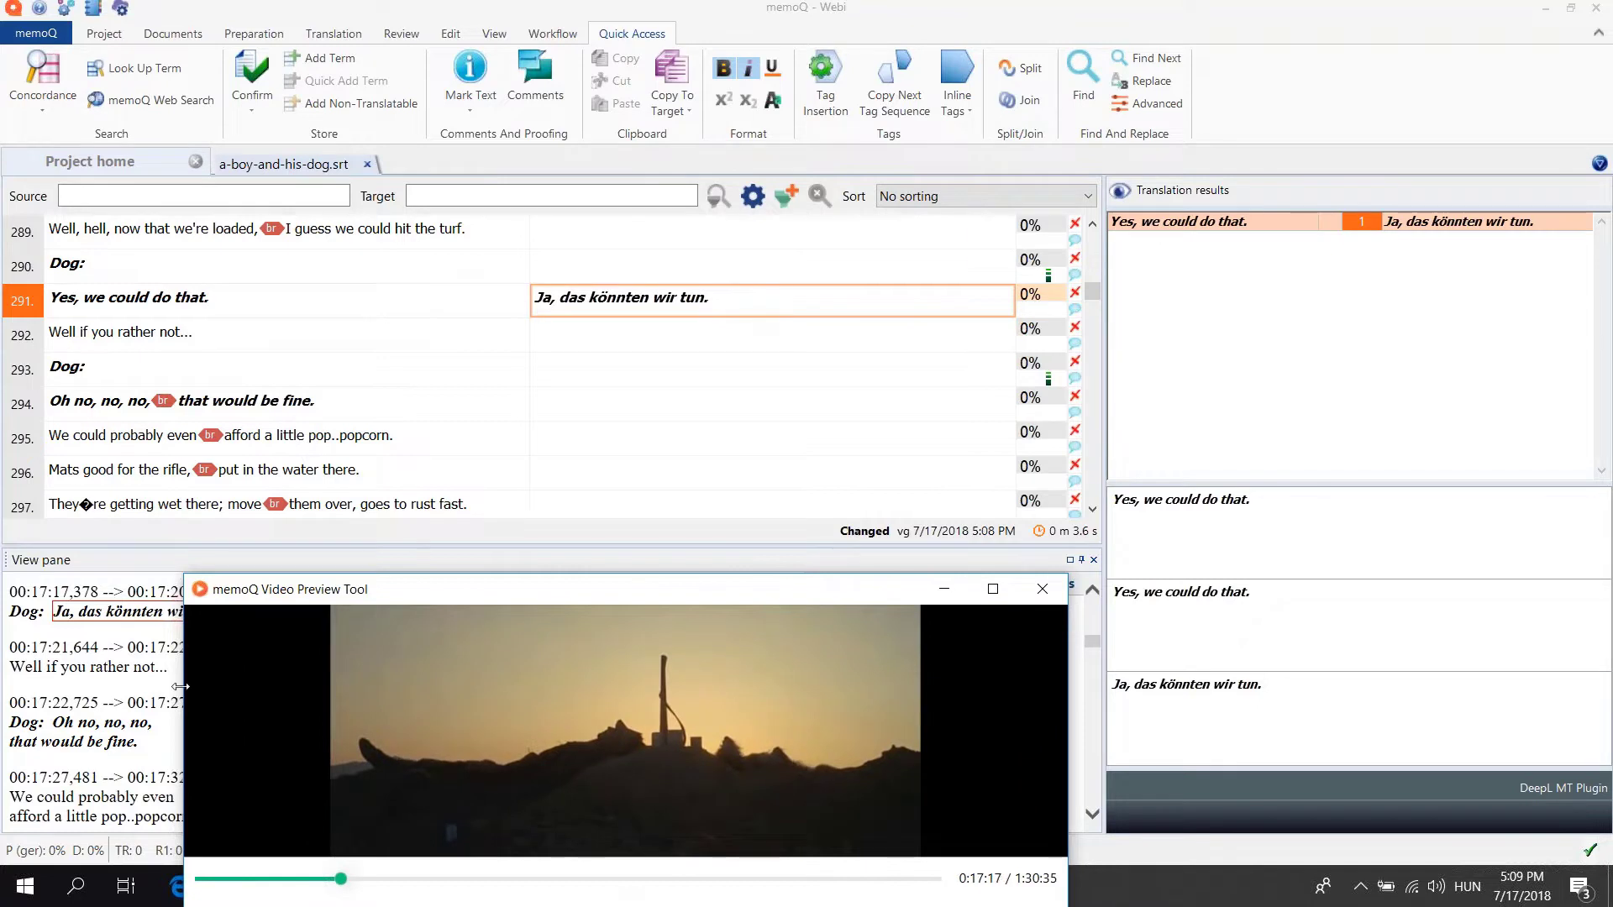
pyautogui.moveTo(181, 686); pyautogui.dragTo(37, 686)
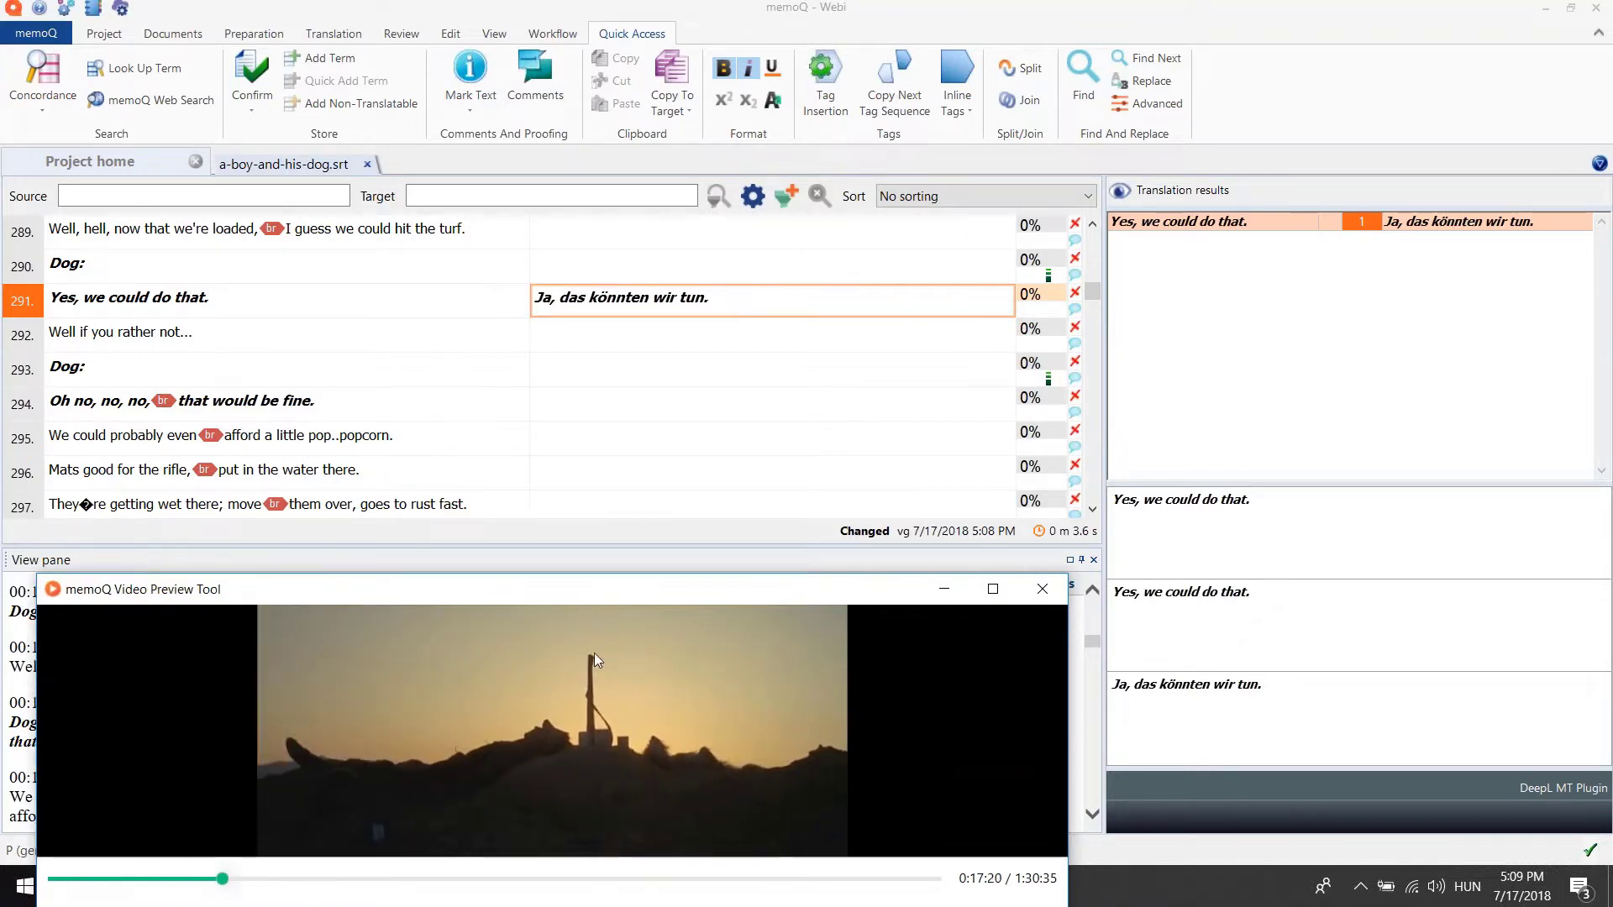
pyautogui.moveTo(633, 612); pyautogui.dragTo(761, 243)
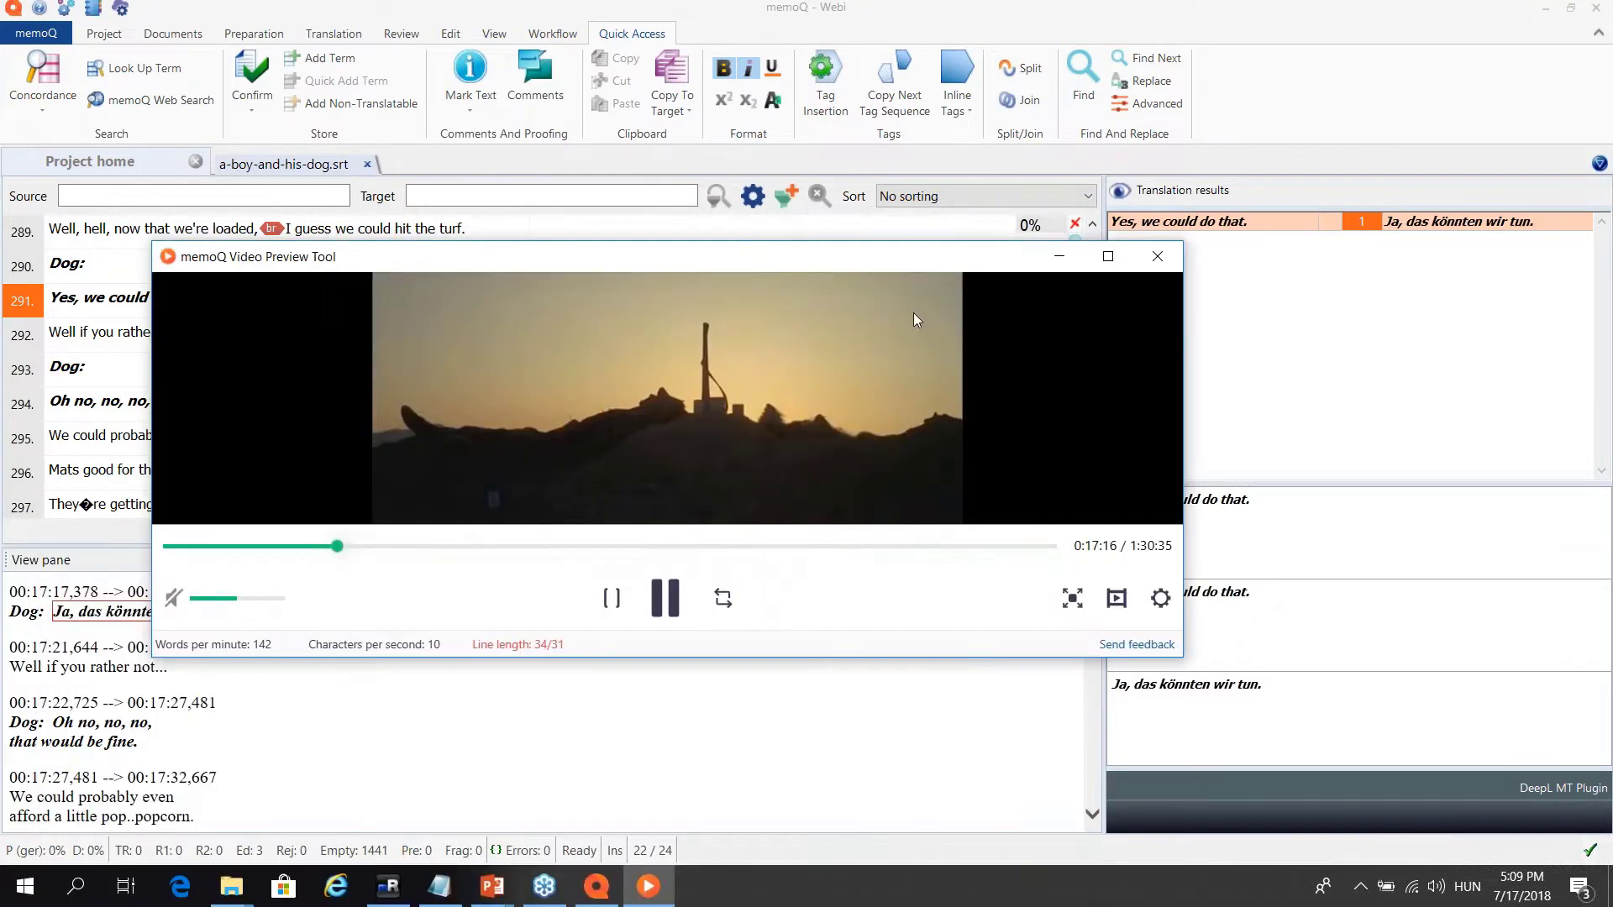
pyautogui.click(1071, 599)
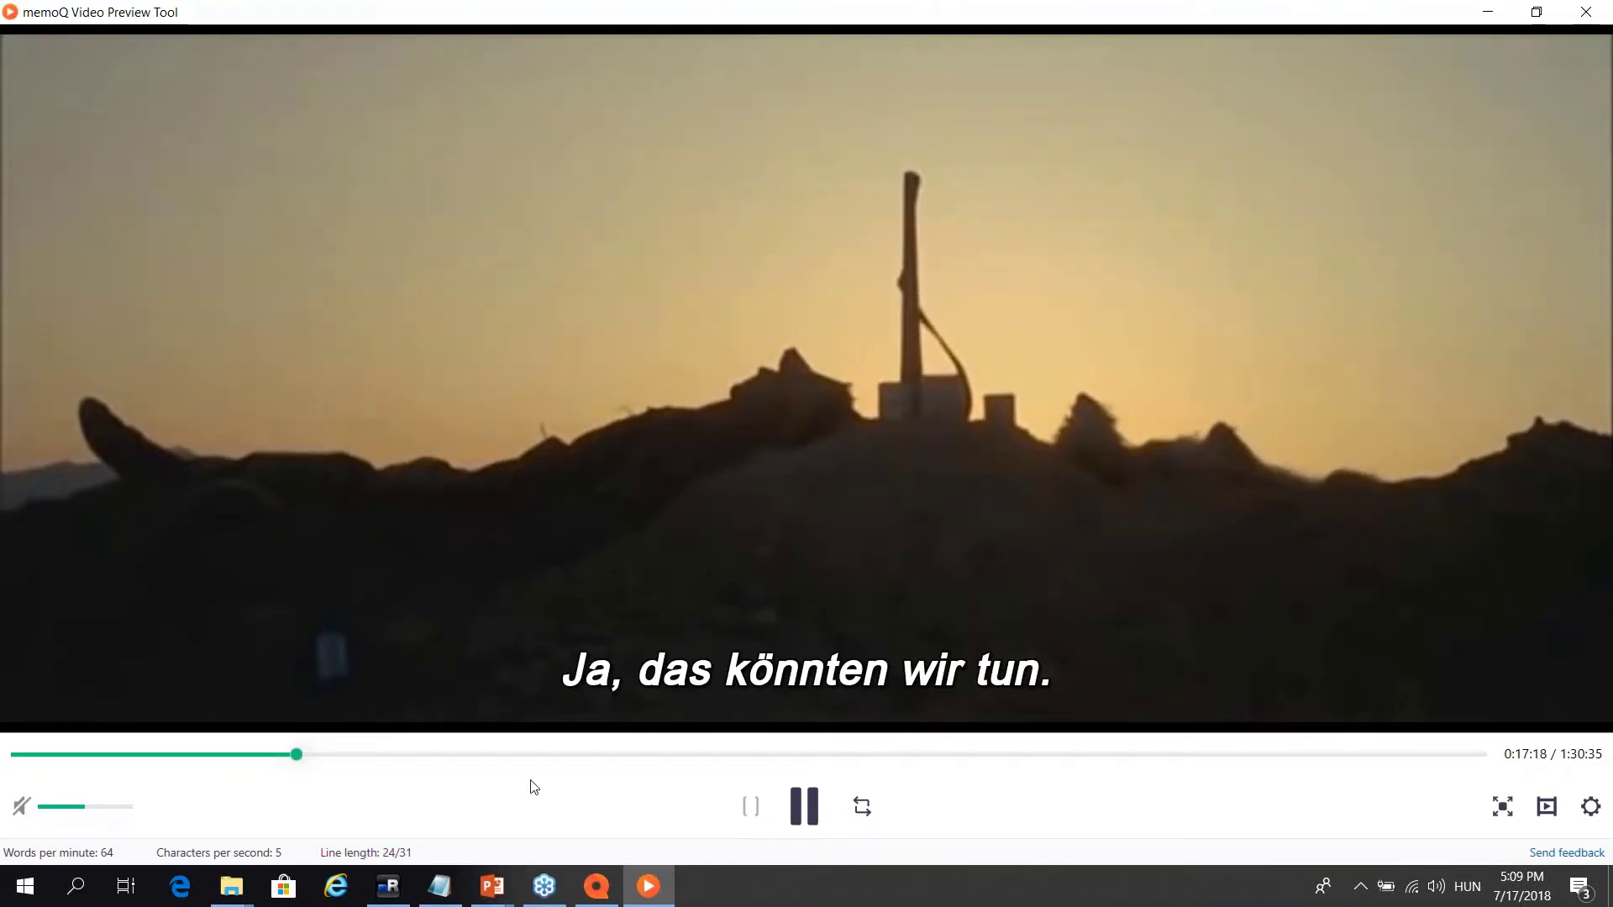
pyautogui.click(753, 808)
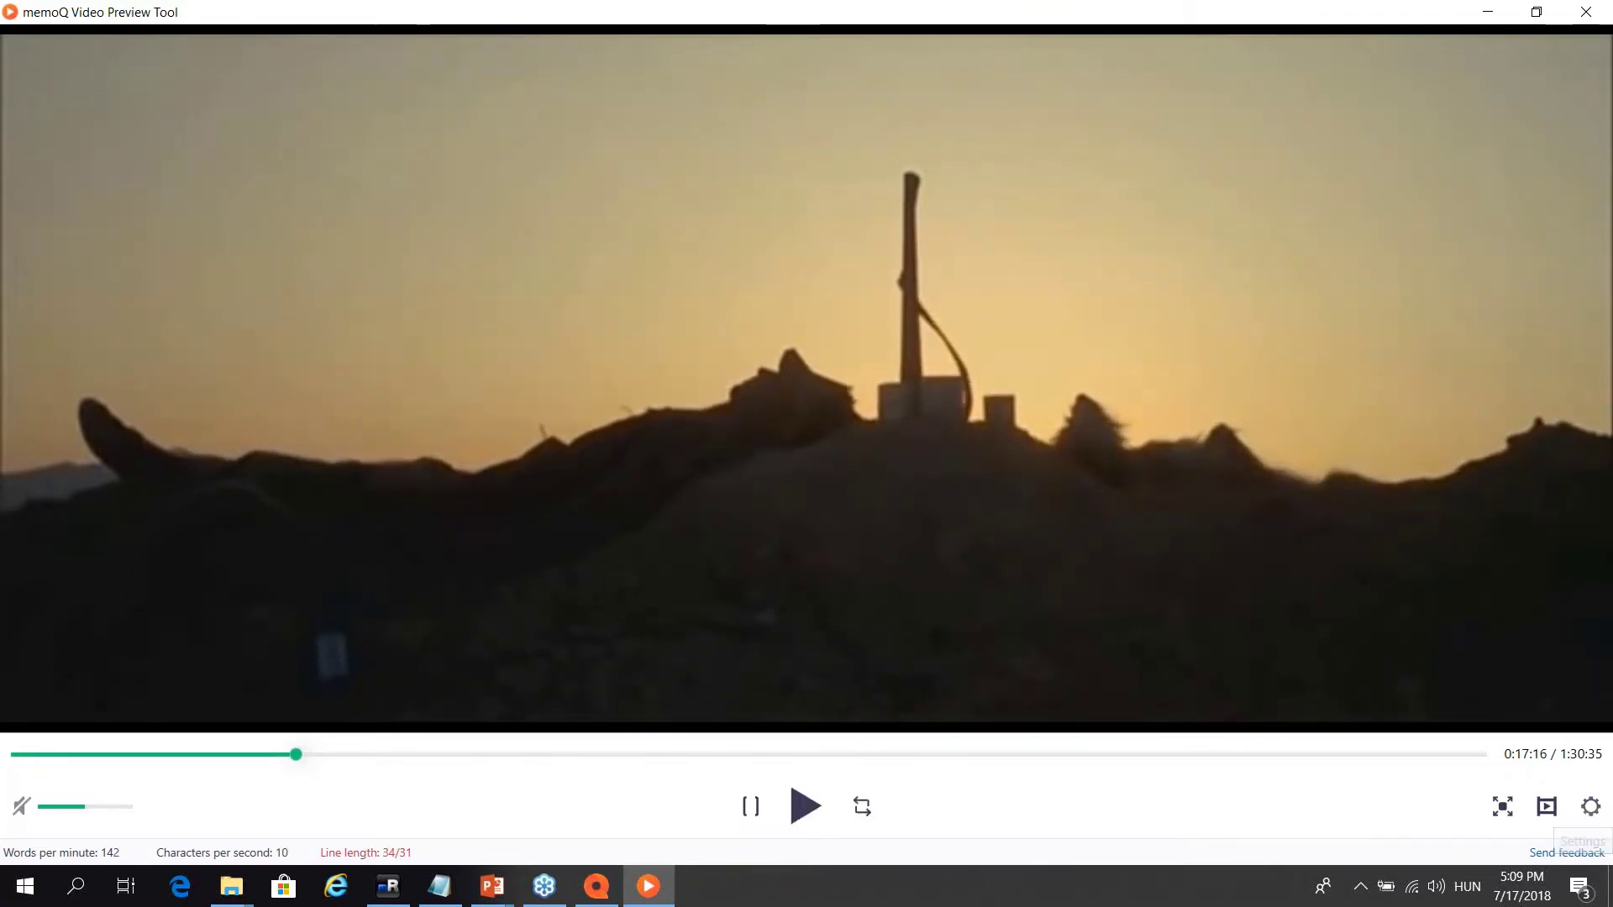
# Review the video preview settings' play time before/after seconds and loops values
pyautogui.click(1591, 806)
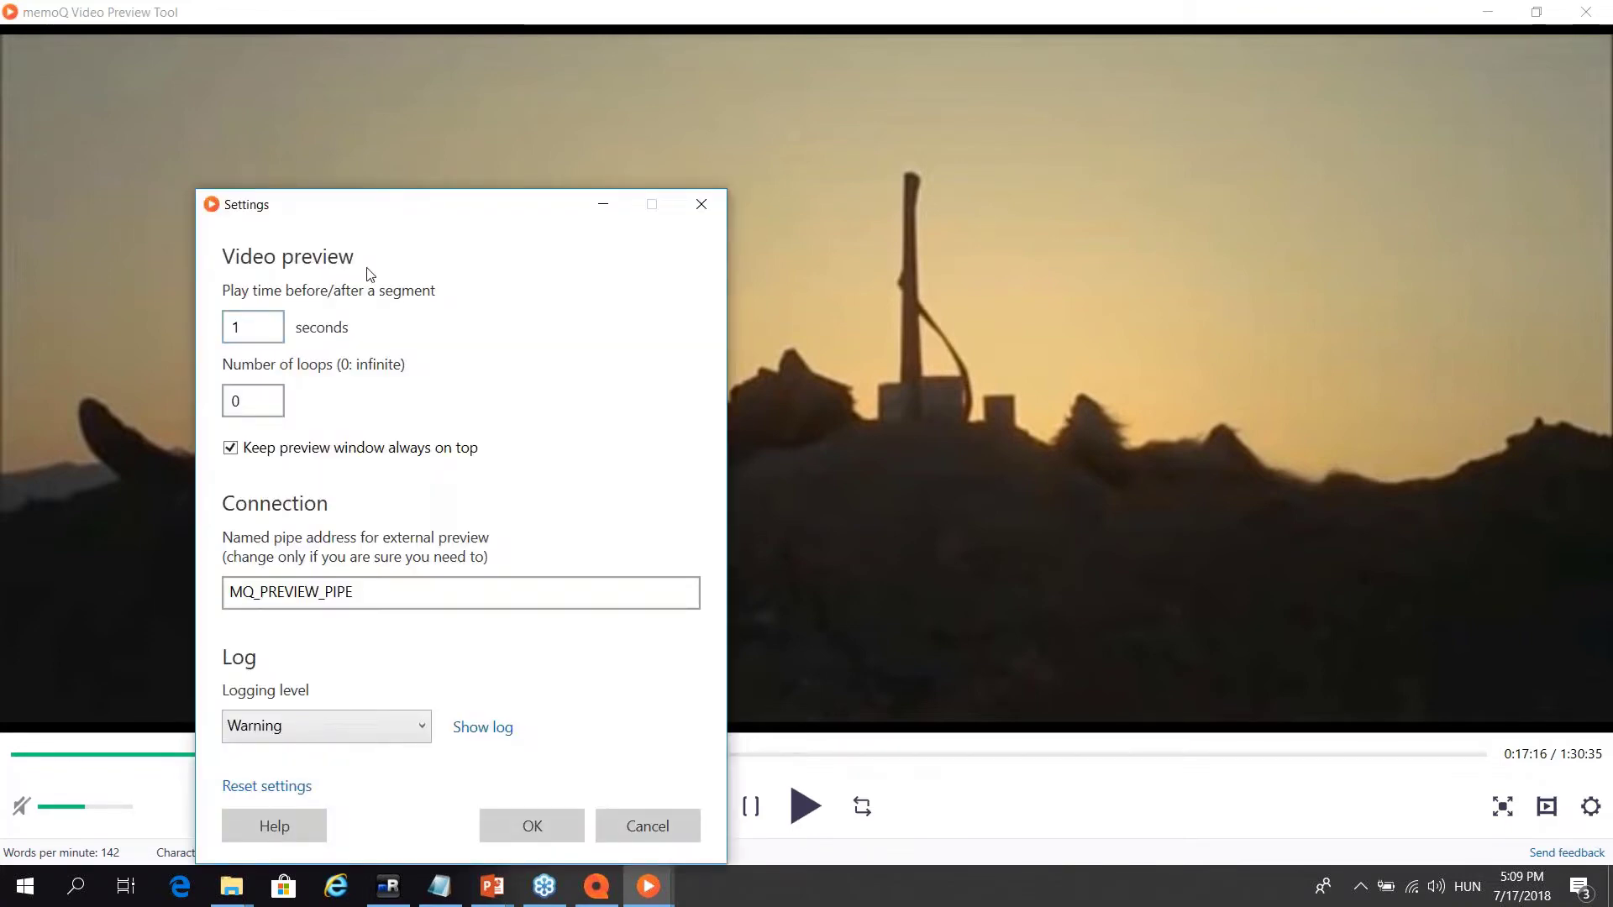
pyautogui.moveTo(436, 213); pyautogui.dragTo(1242, 351)
pyautogui.click(1102, 453)
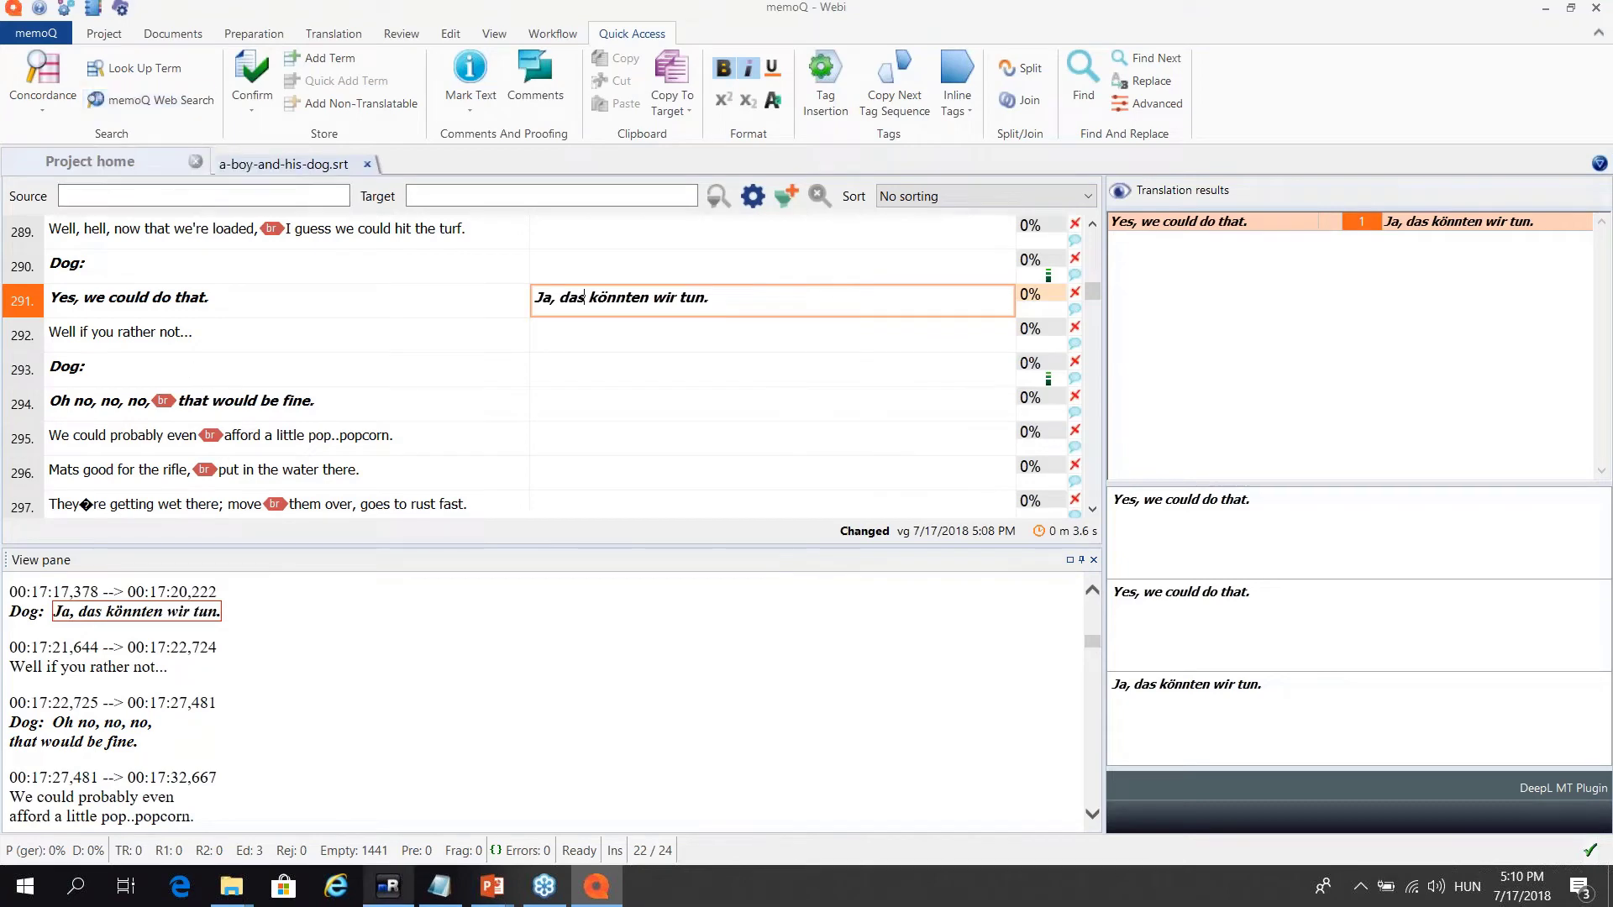
pyautogui.moveTo(387, 886)
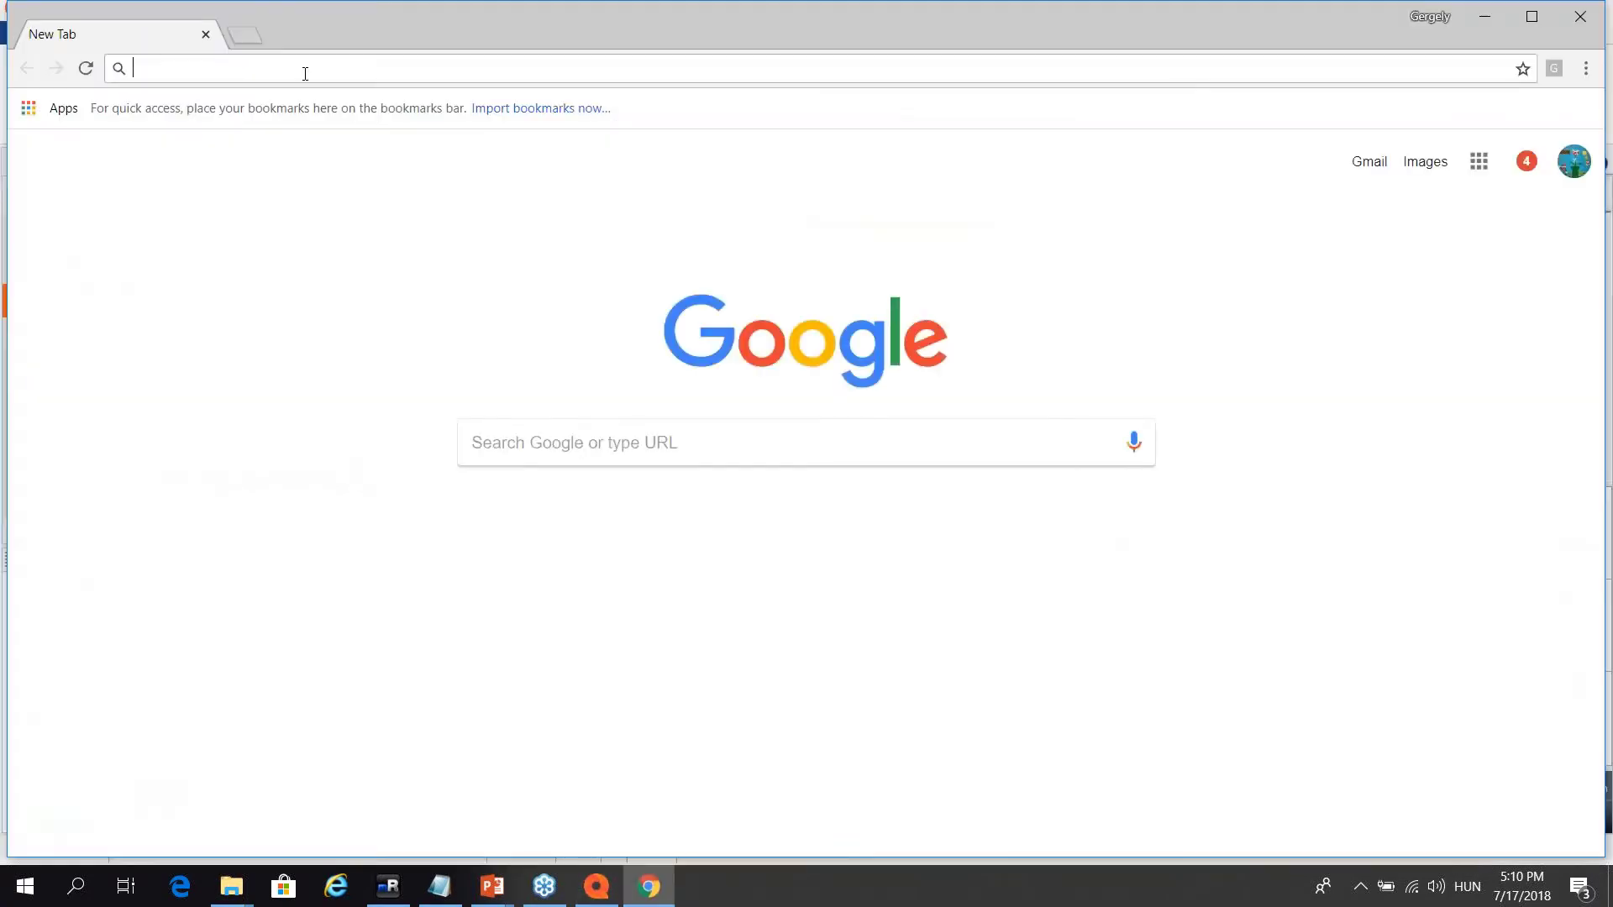
# Load memoQ's downloads page from the memoq.com address suggestion
pyautogui.write('memoq.com')
pyautogui.press('Down')
pyautogui.press('Down')
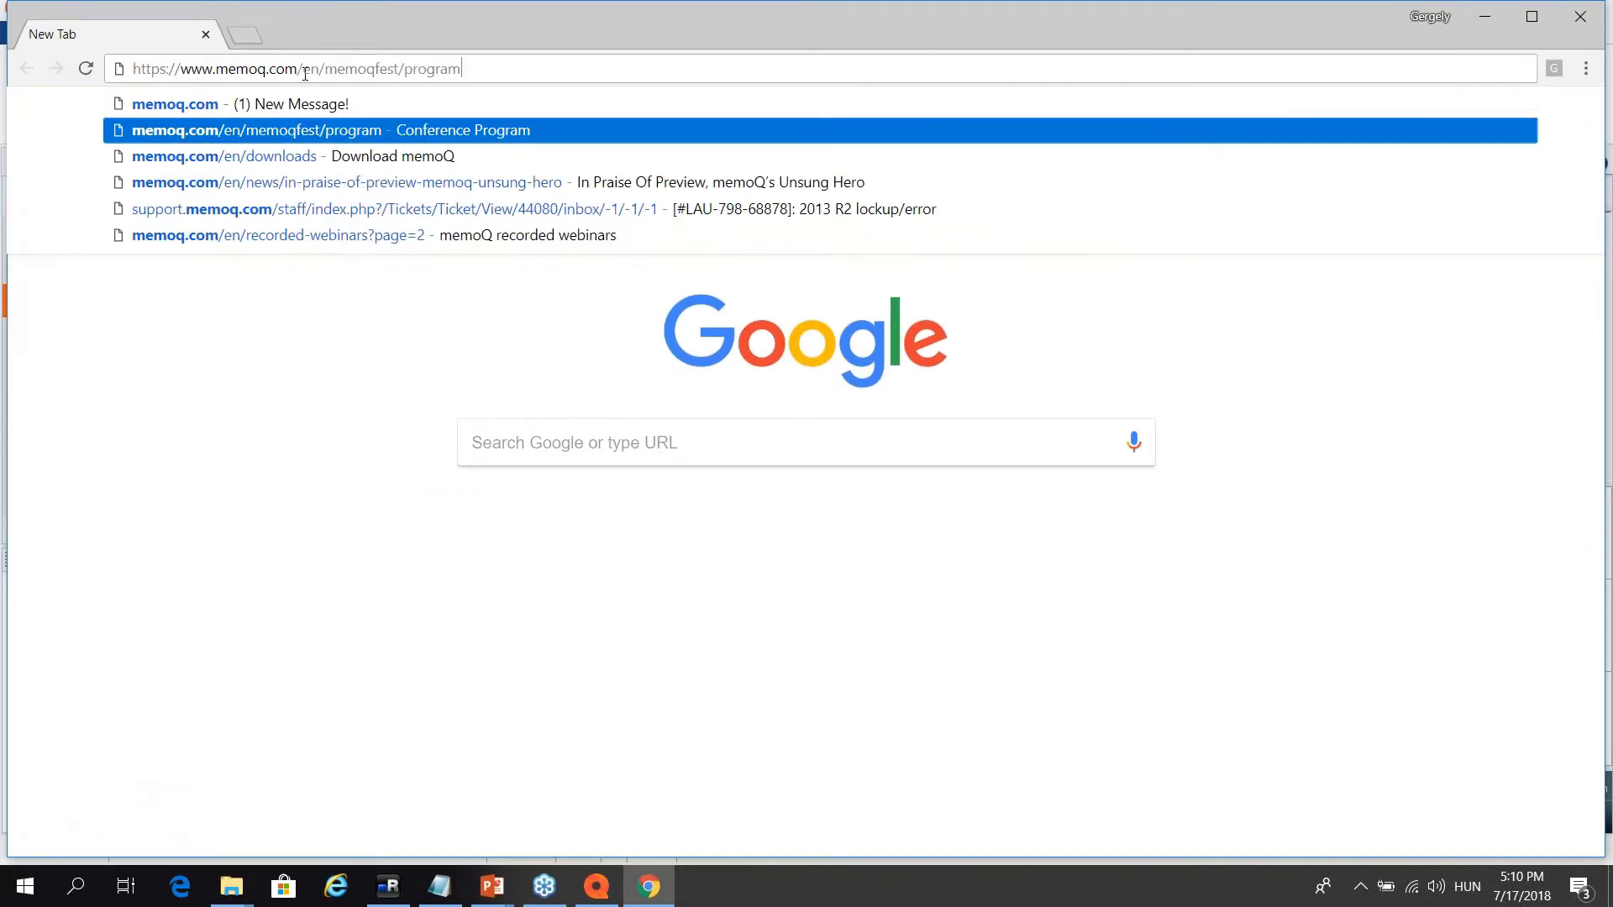
pyautogui.press('Return')
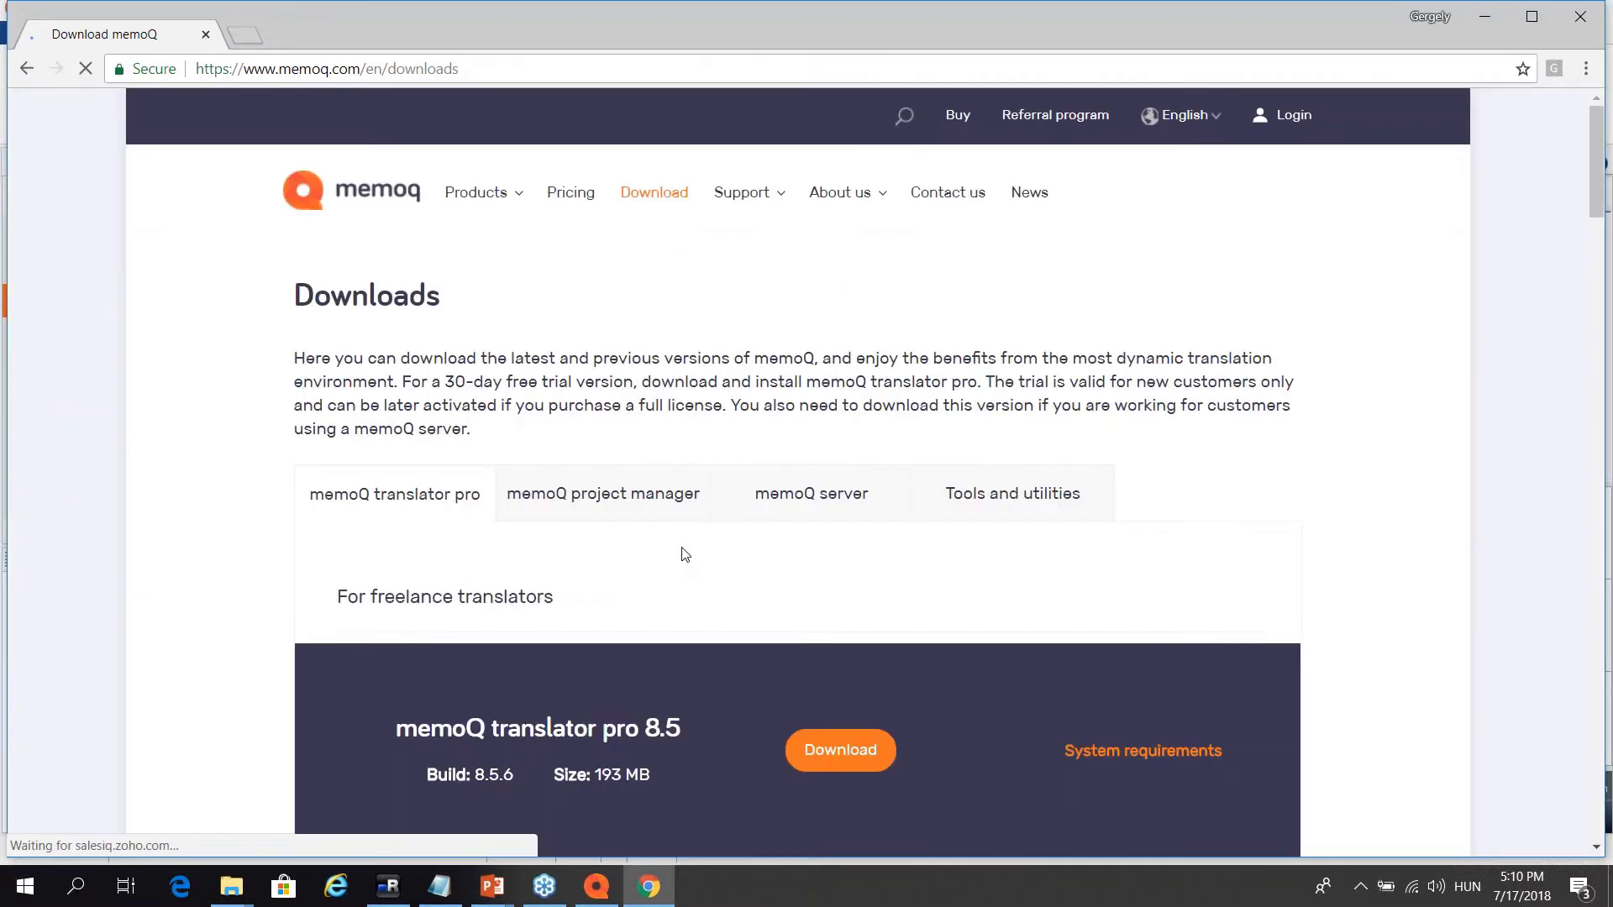
pyautogui.scroll(-2, 682, 547)
pyautogui.scroll(3, 682, 547)
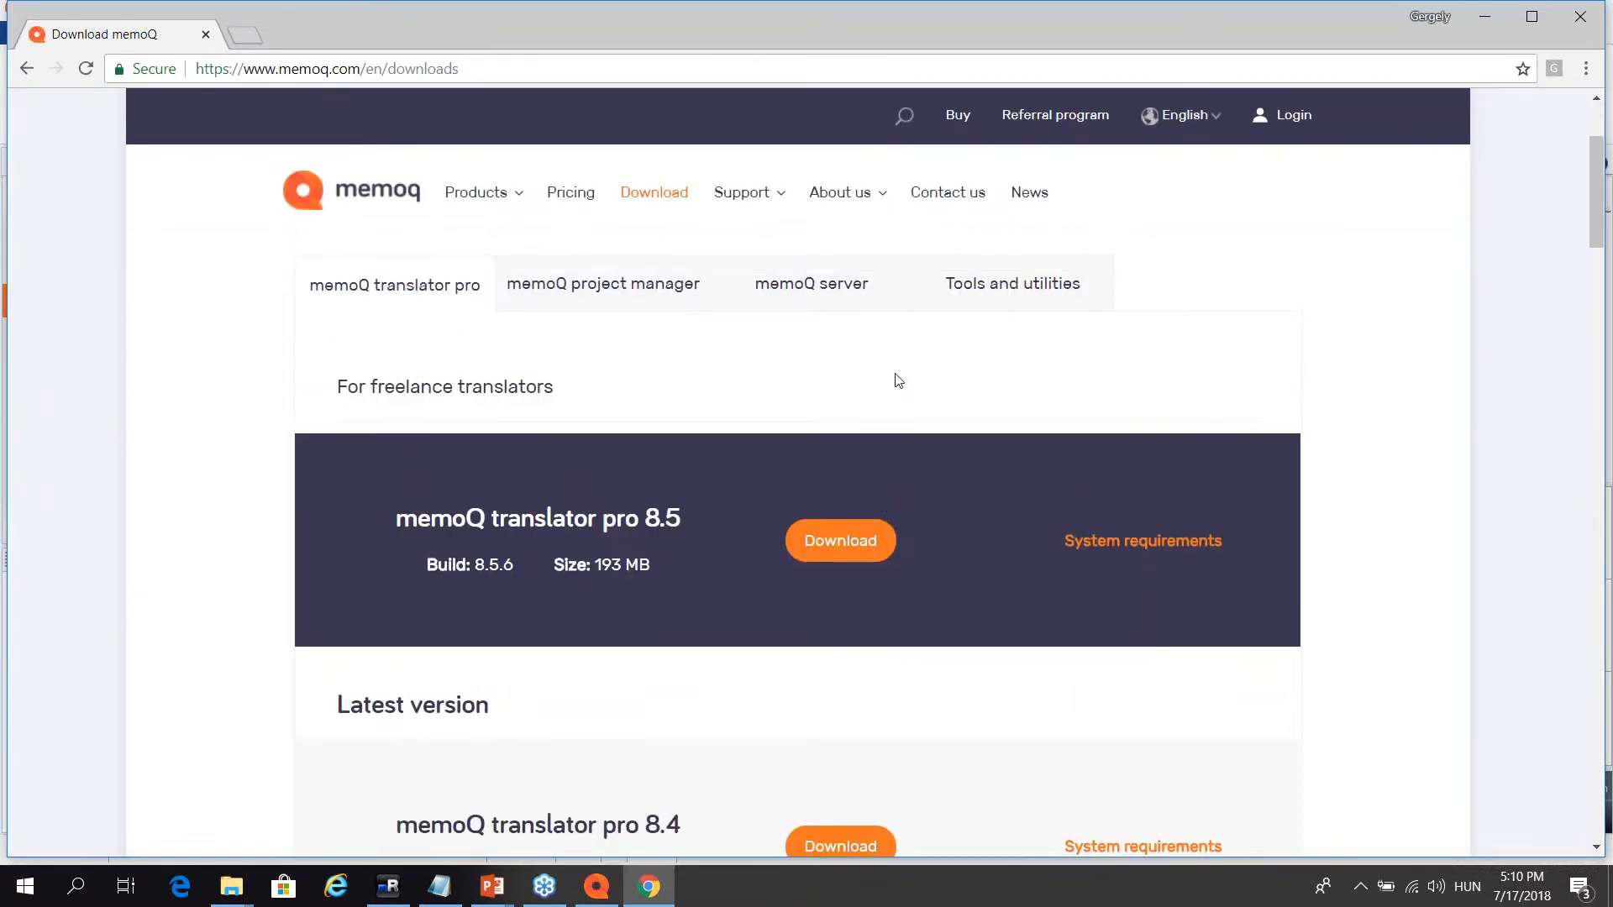
pyautogui.scroll(3, 902, 389)
# Browse the Tools and utilities downloads, then minimize Chrome to reveal memoQ
pyautogui.click(1013, 495)
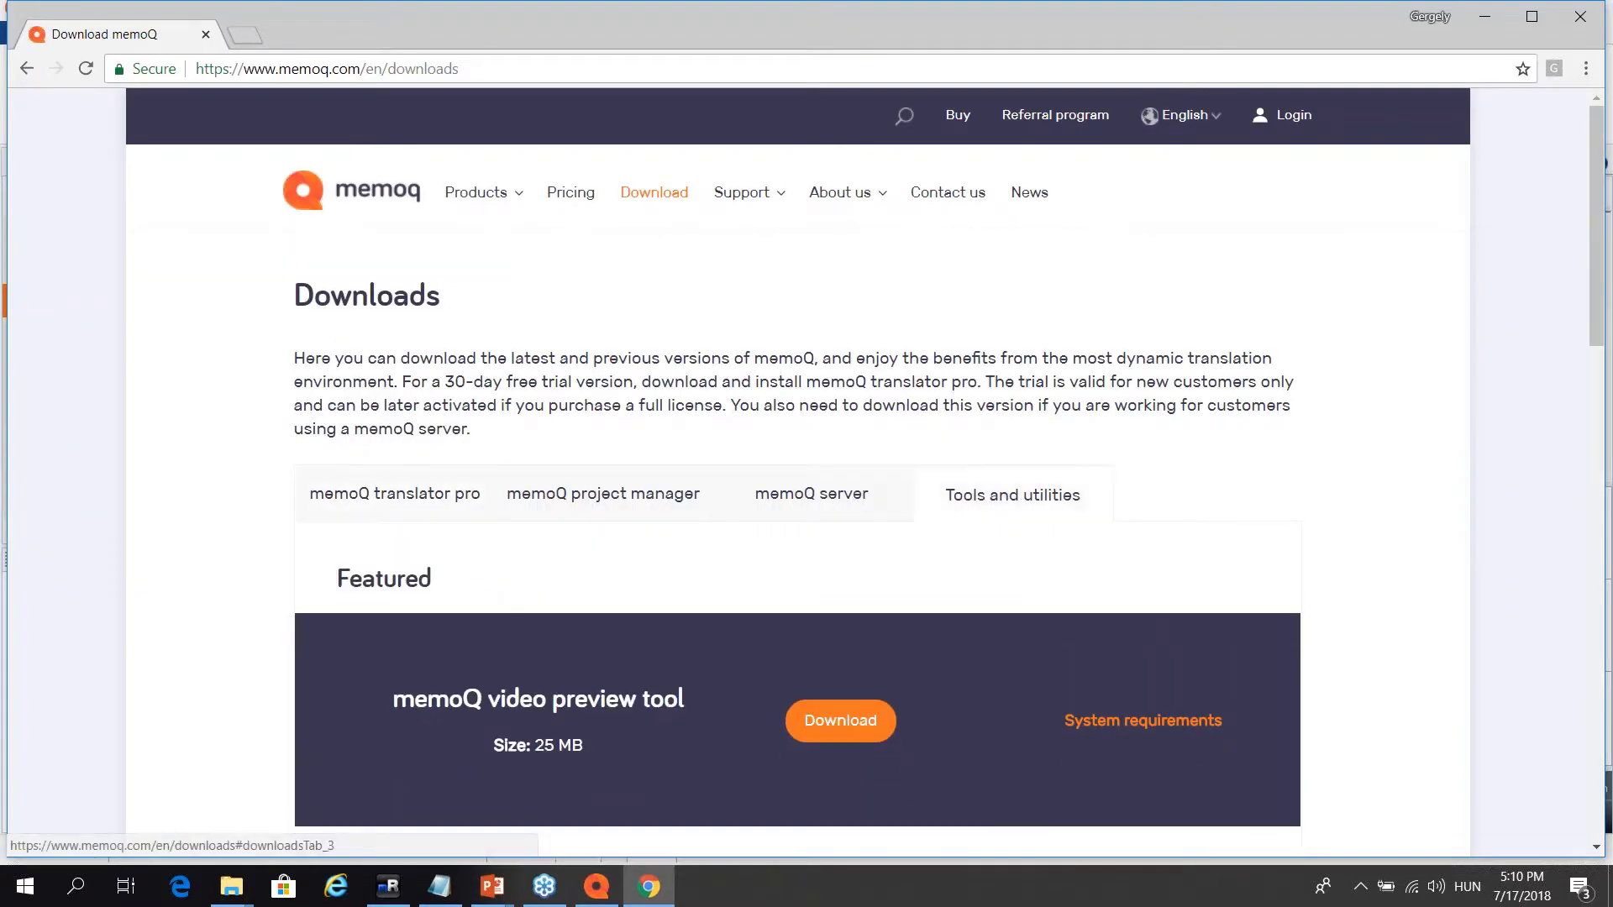
pyautogui.scroll(-2, 760, 575)
pyautogui.scroll(-2, 759, 579)
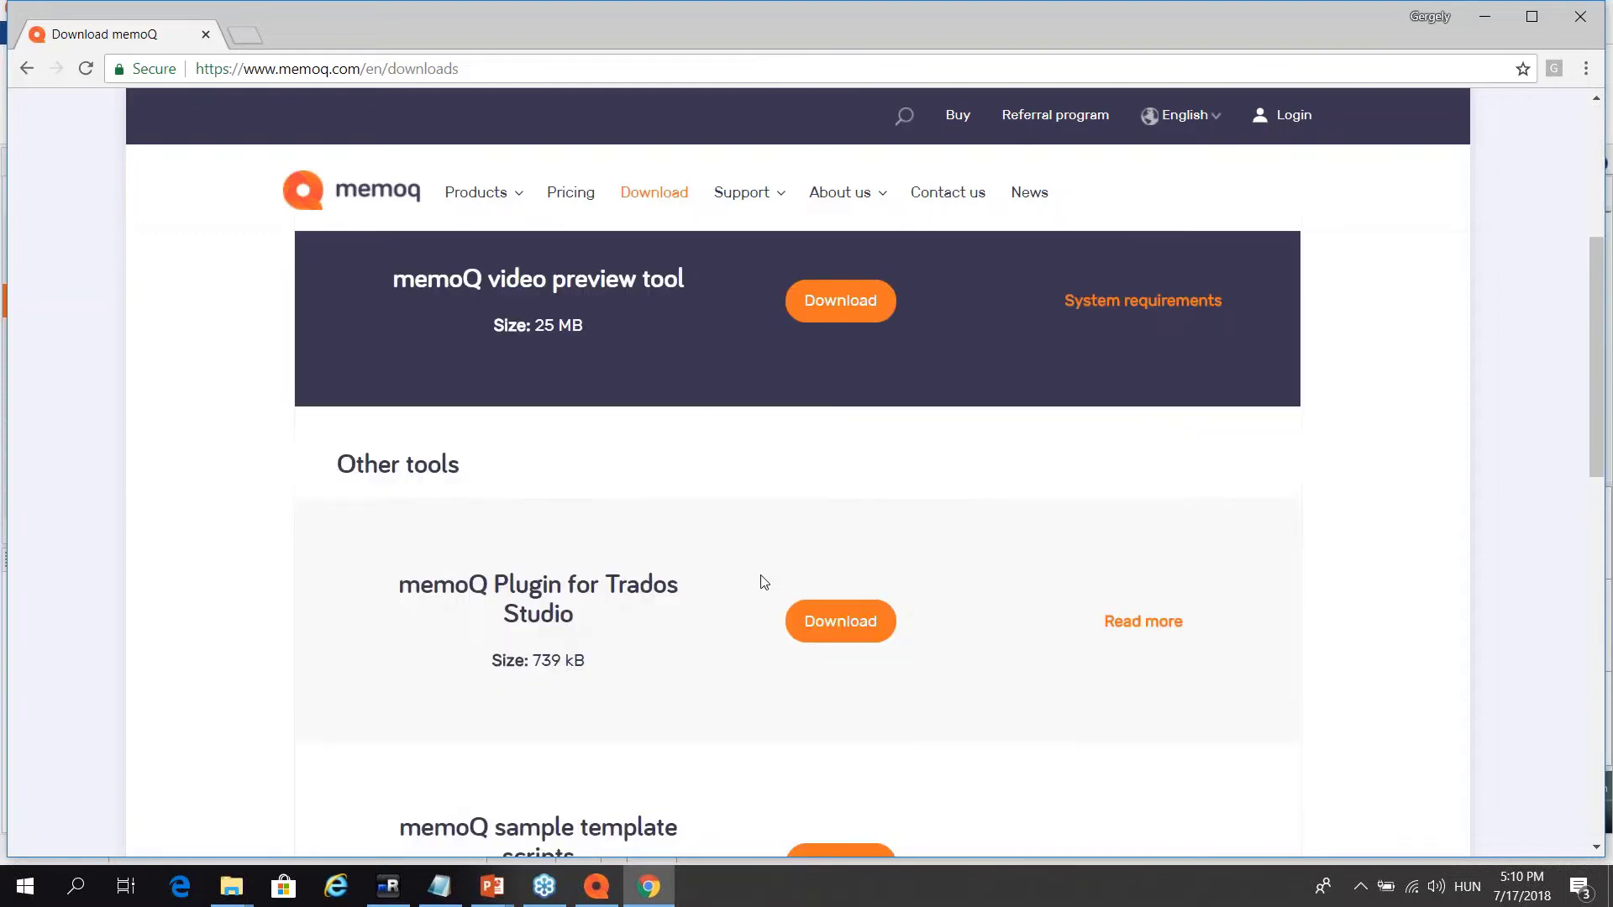
pyautogui.scroll(2, 768, 577)
pyautogui.scroll(1, 767, 577)
pyautogui.scroll(1, 768, 577)
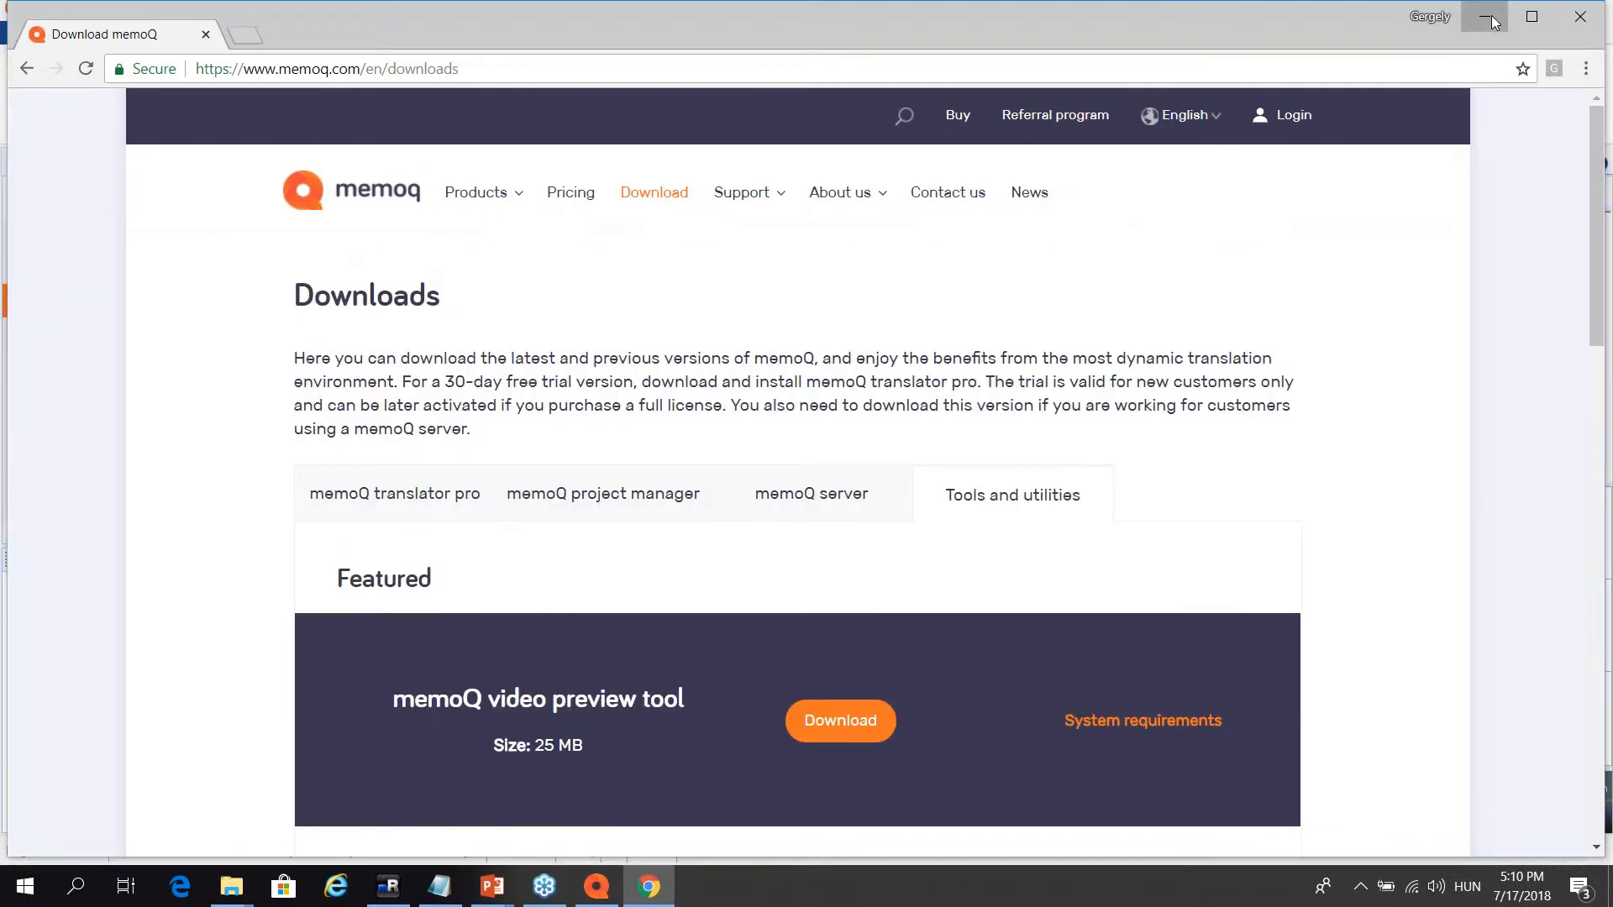
pyautogui.click(1488, 17)
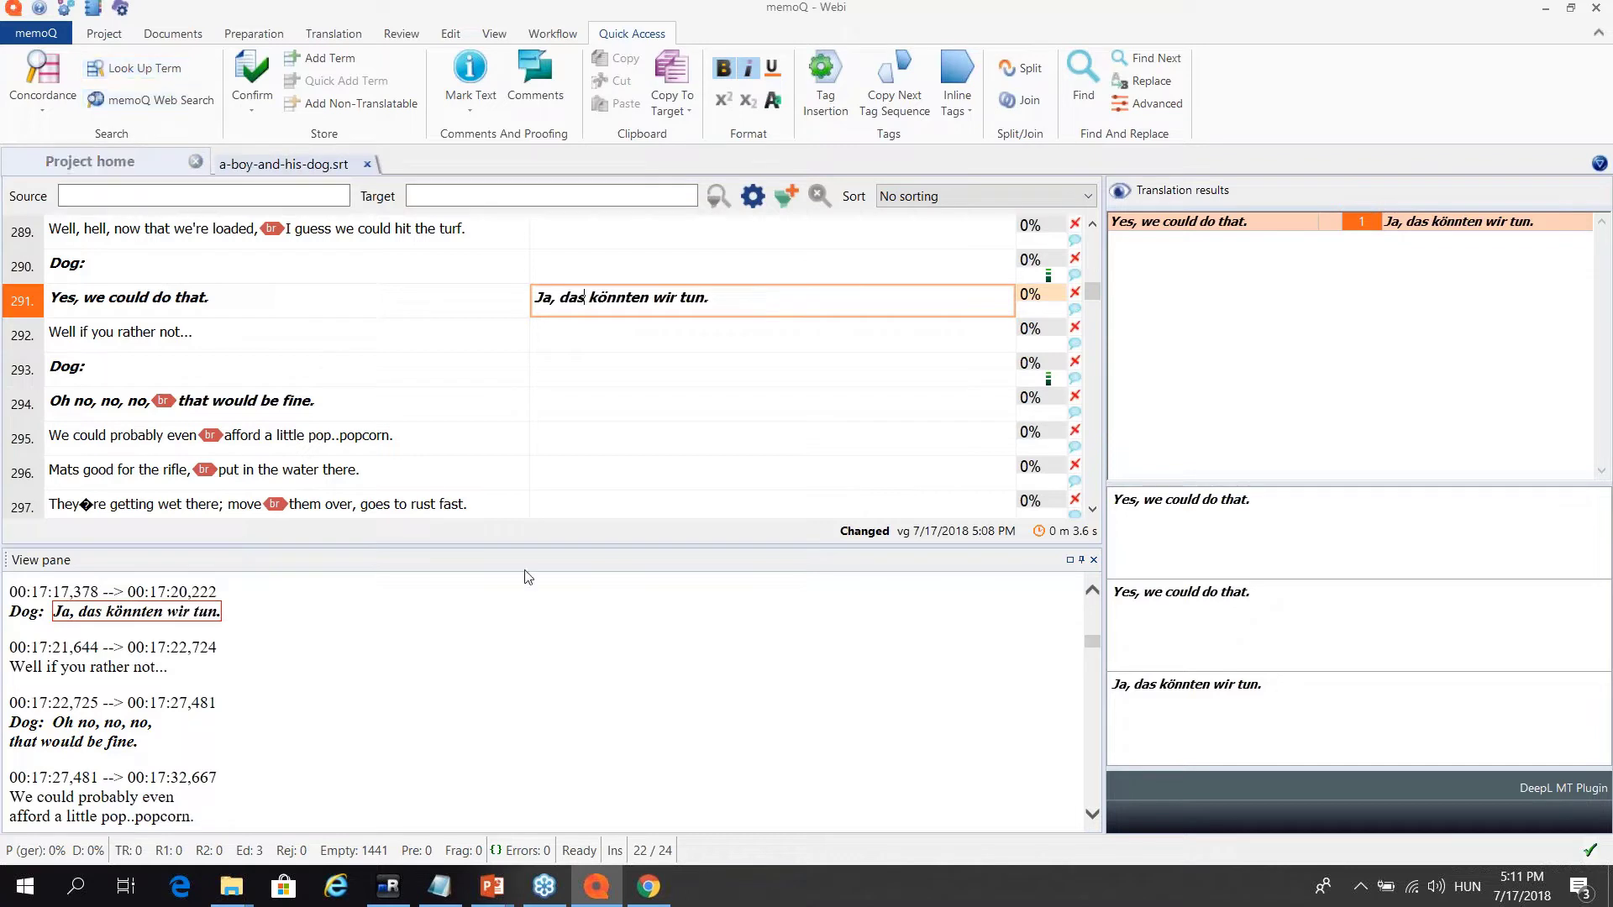
# View the External preview tools options, cancel, and switch to the memoQ 8.5 presentation
pyautogui.click(74, 7)
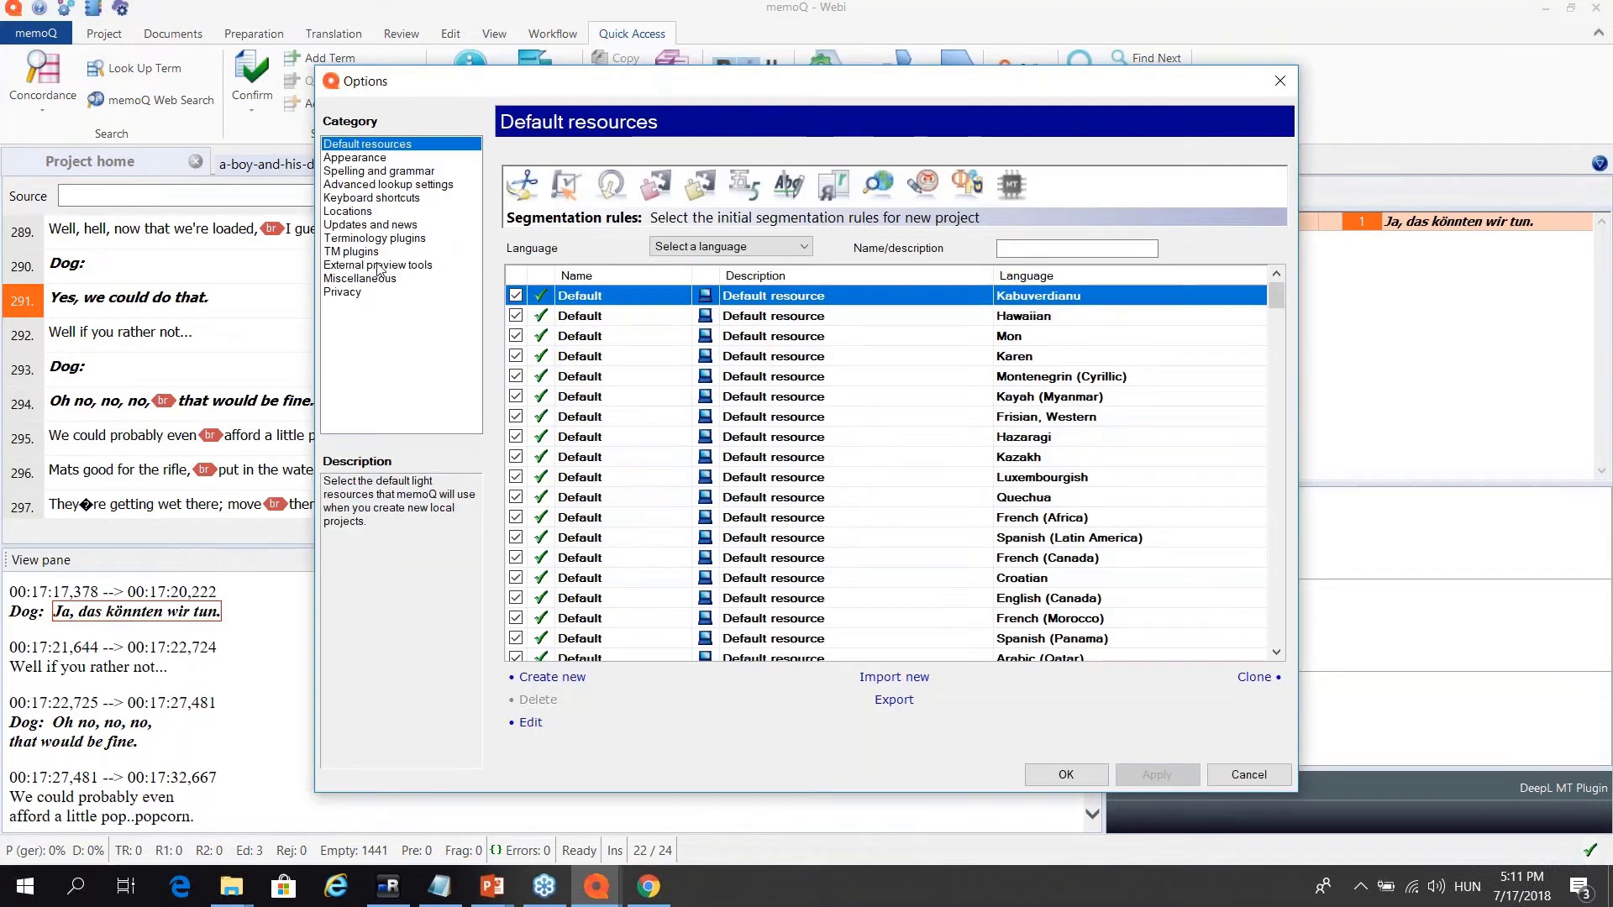
pyautogui.click(378, 265)
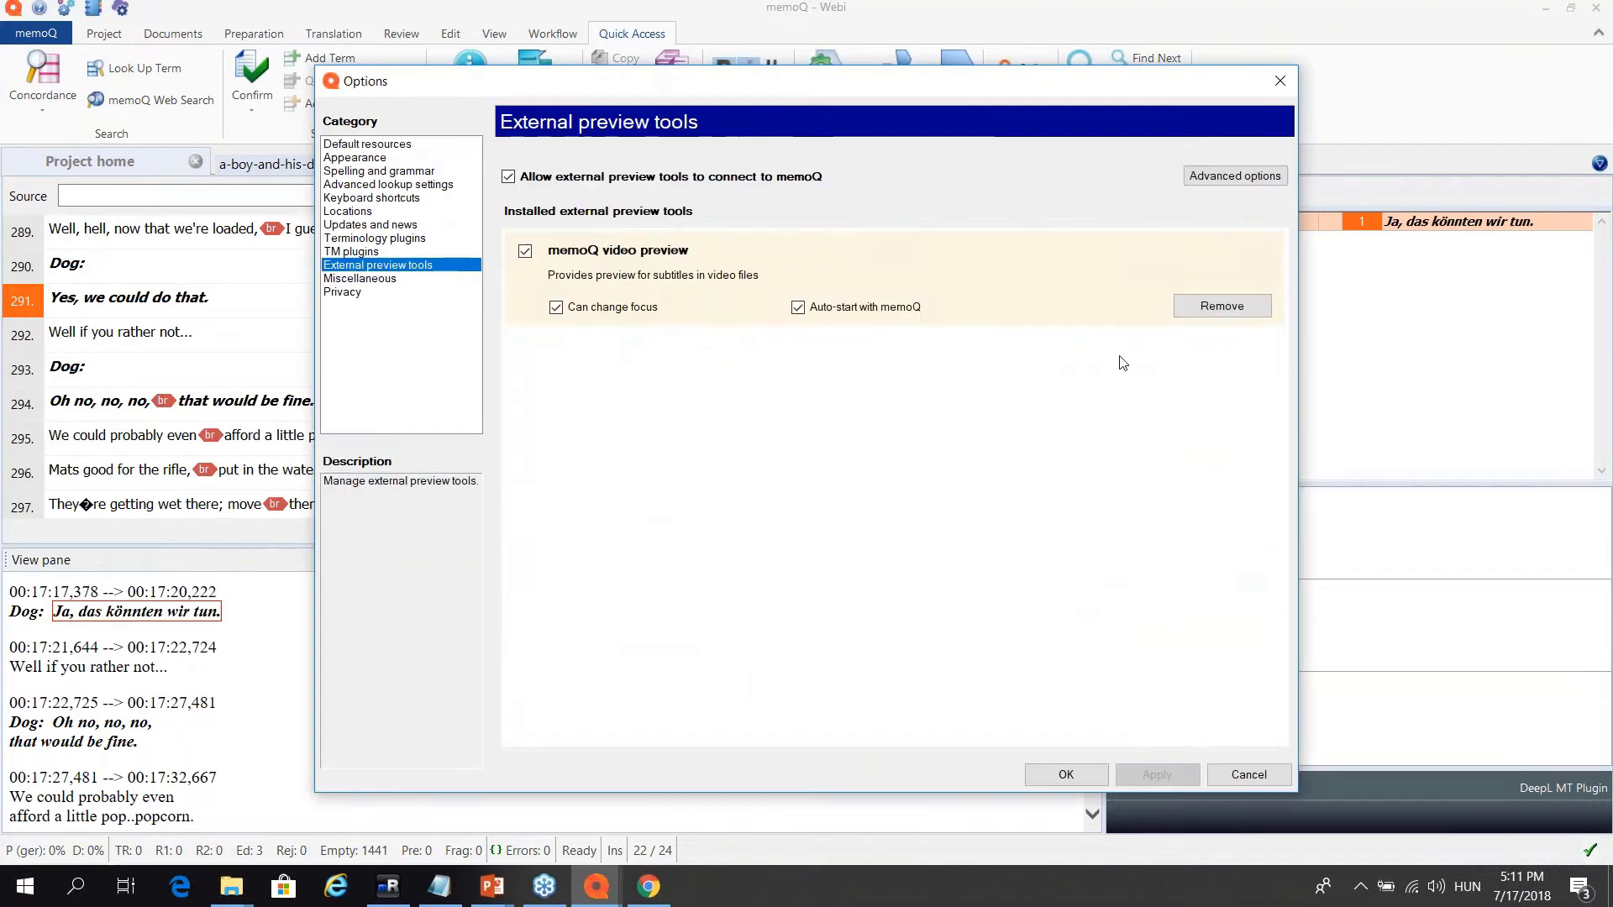
pyautogui.click(1250, 774)
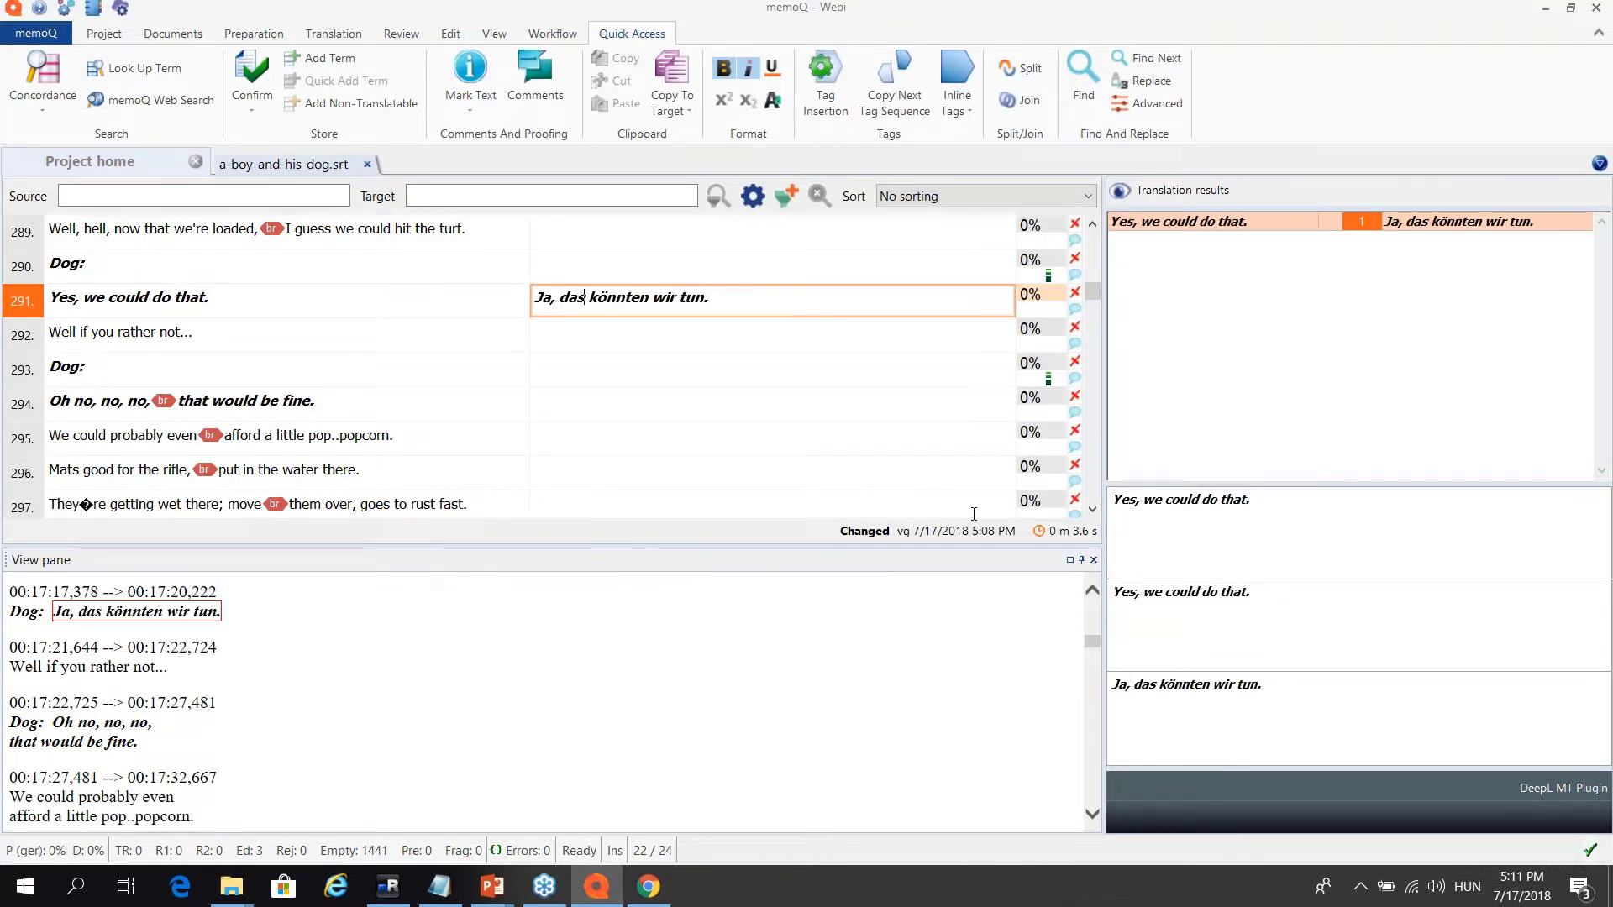
pyautogui.hotkey('alt', 'Tab')
pyautogui.hotkey('alt', 'Tab')
pyautogui.hotkey('alt', 'Tab')
pyautogui.hotkey('alt', 'Tab')
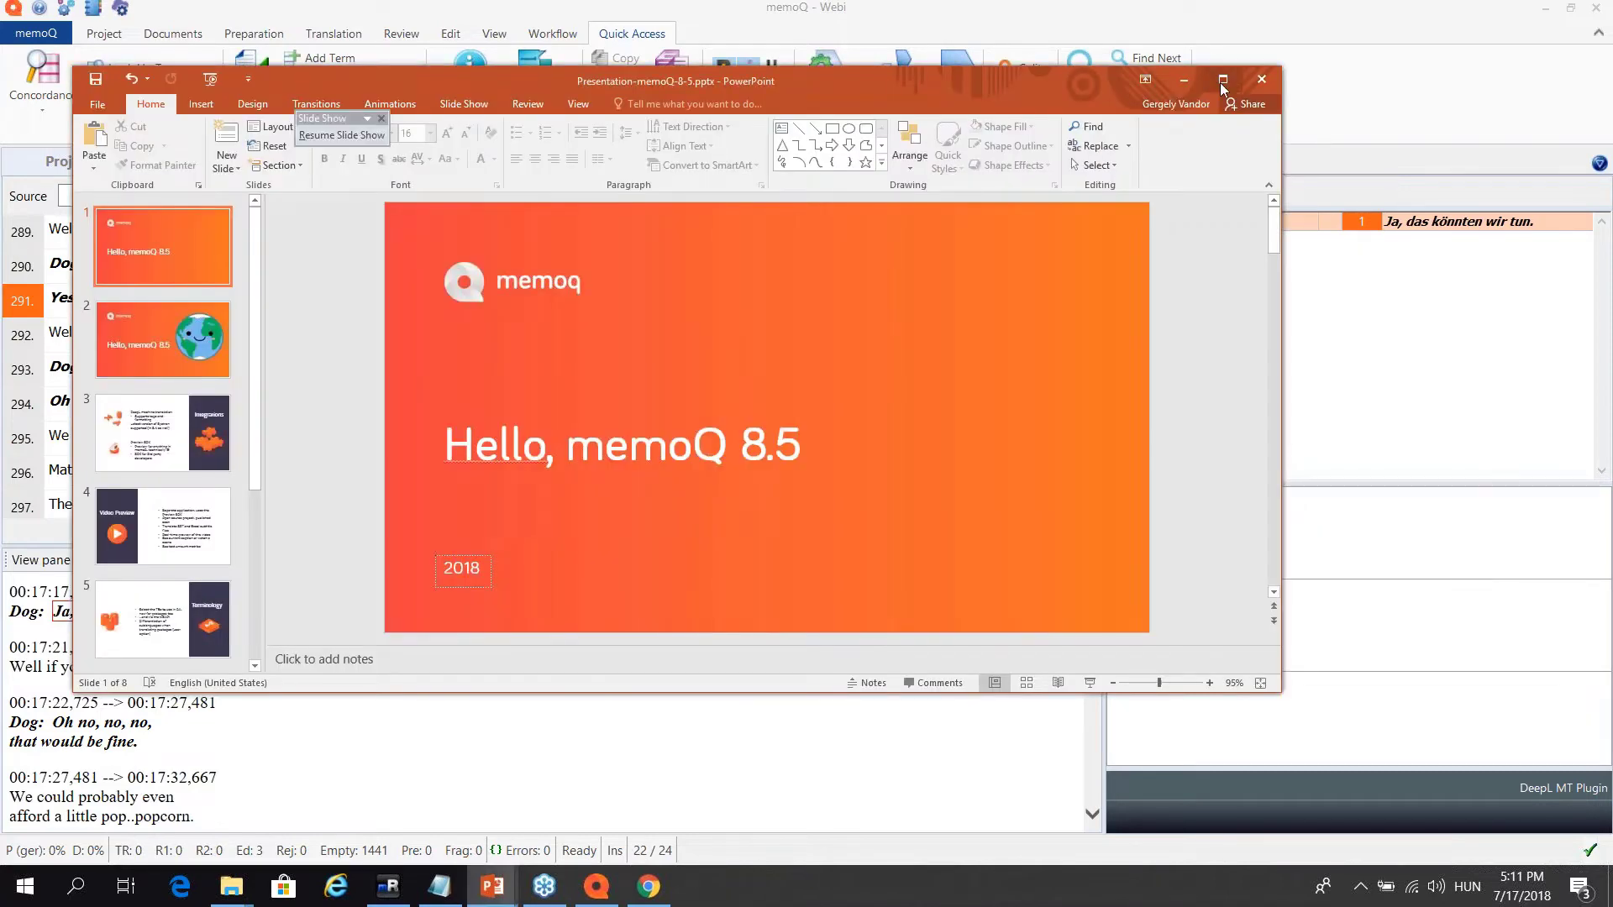
# Maximize PowerPoint and present the Video Preview slide of the memoQ 8.5 deck
pyautogui.click(1222, 81)
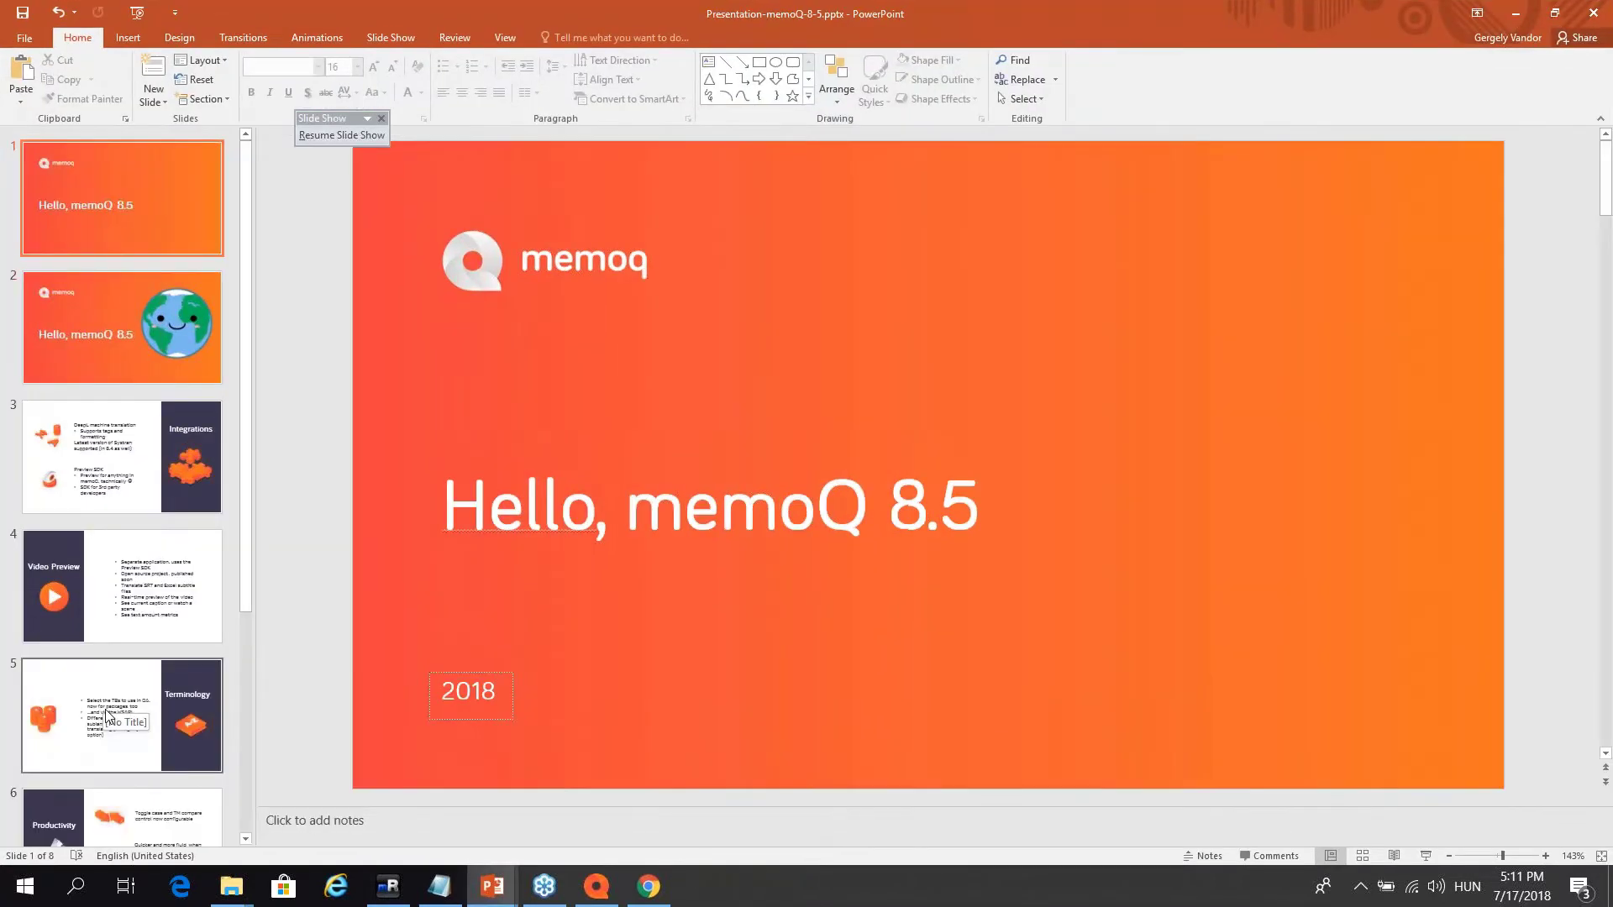
pyautogui.click(118, 714)
pyautogui.click(125, 584)
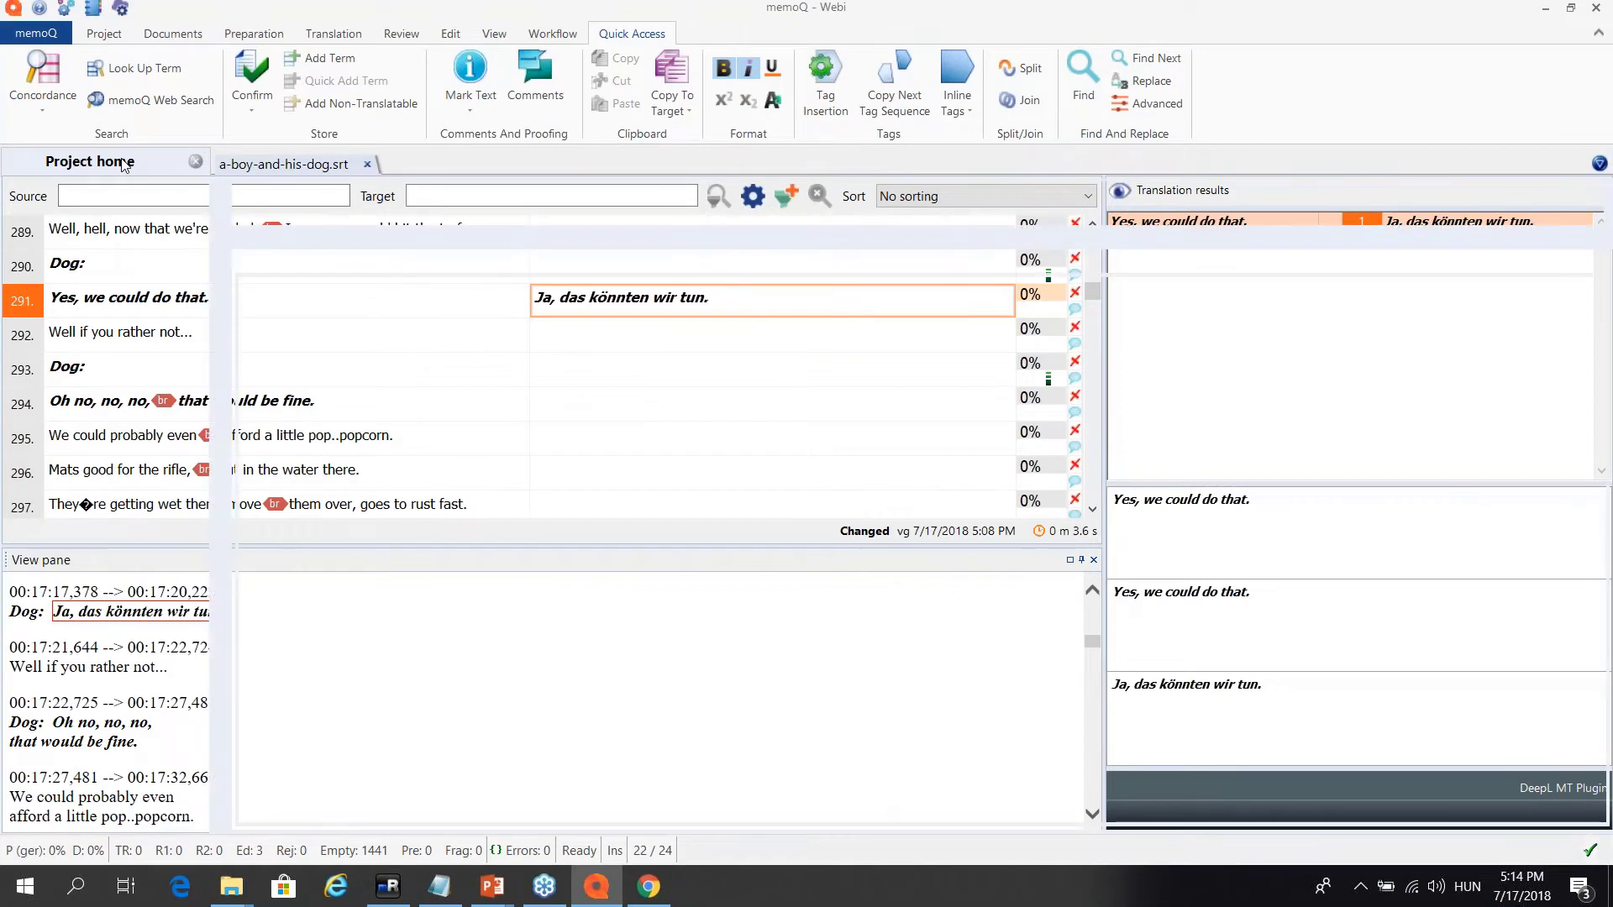
# On the Term bases page, leave QA checked only for Webi - QA, not Webi - reference
pyautogui.click(109, 561)
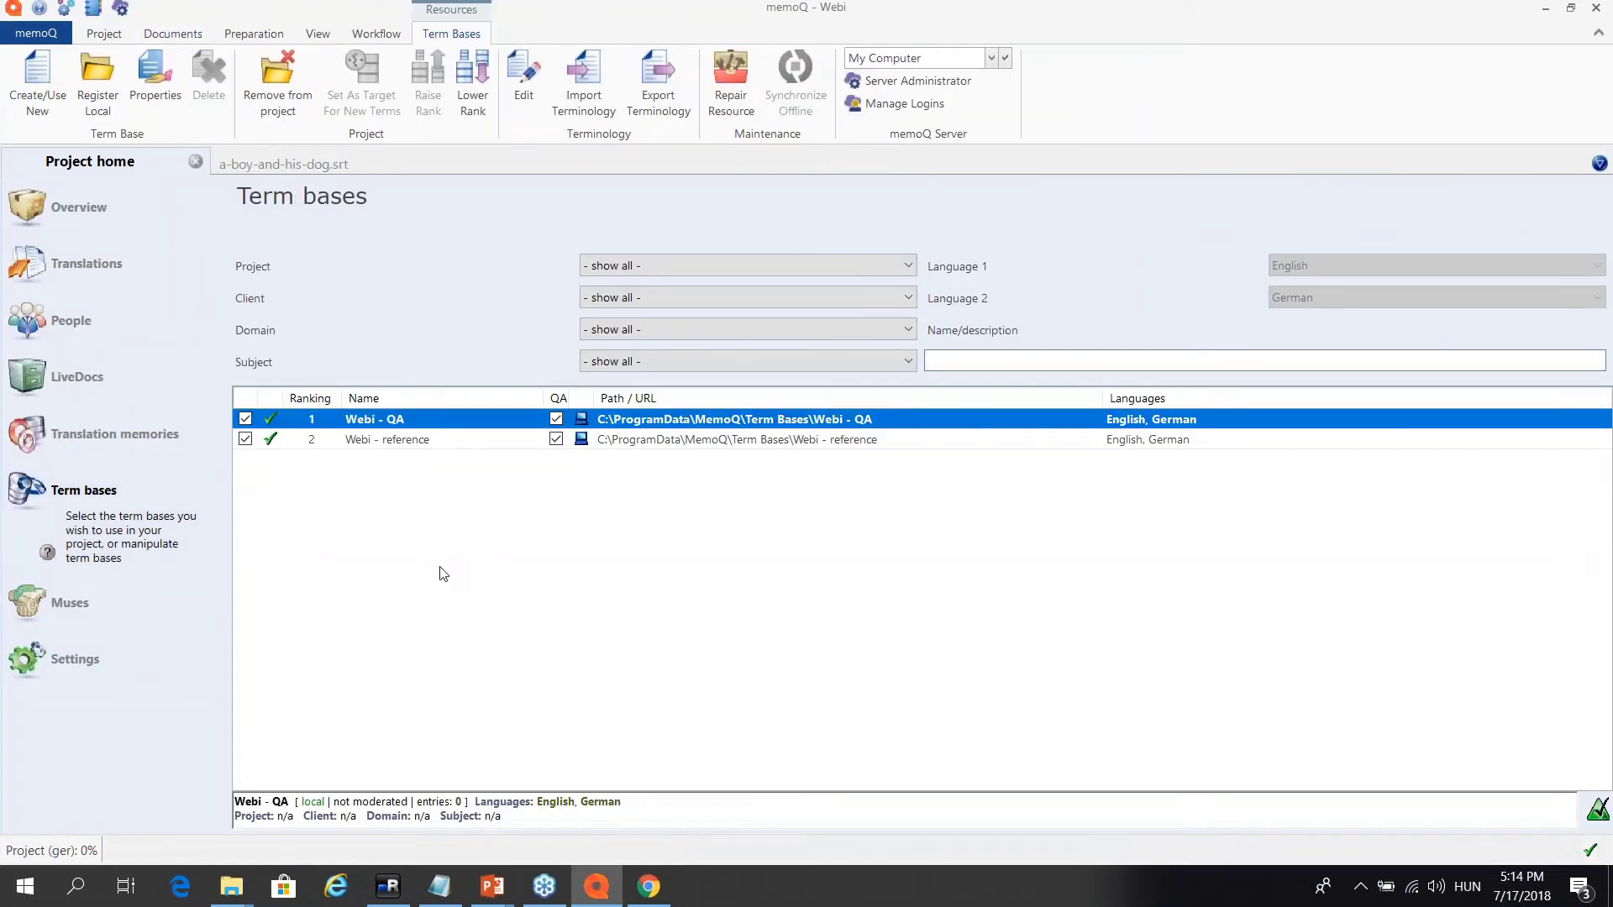
pyautogui.click(554, 419)
pyautogui.click(556, 442)
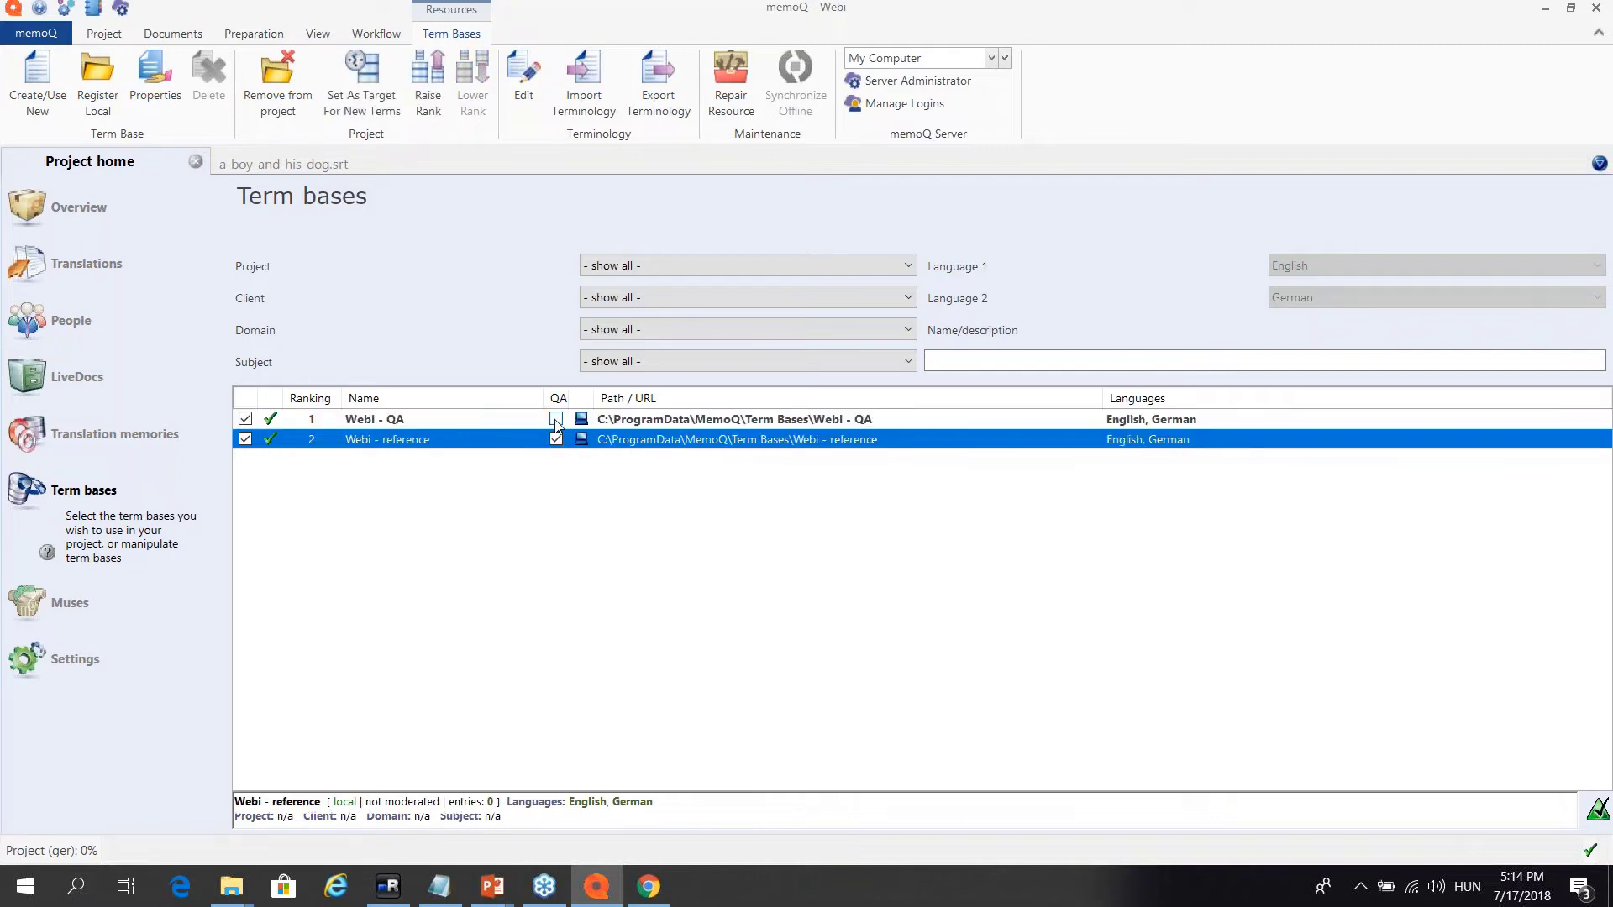
pyautogui.click(555, 419)
pyautogui.click(557, 445)
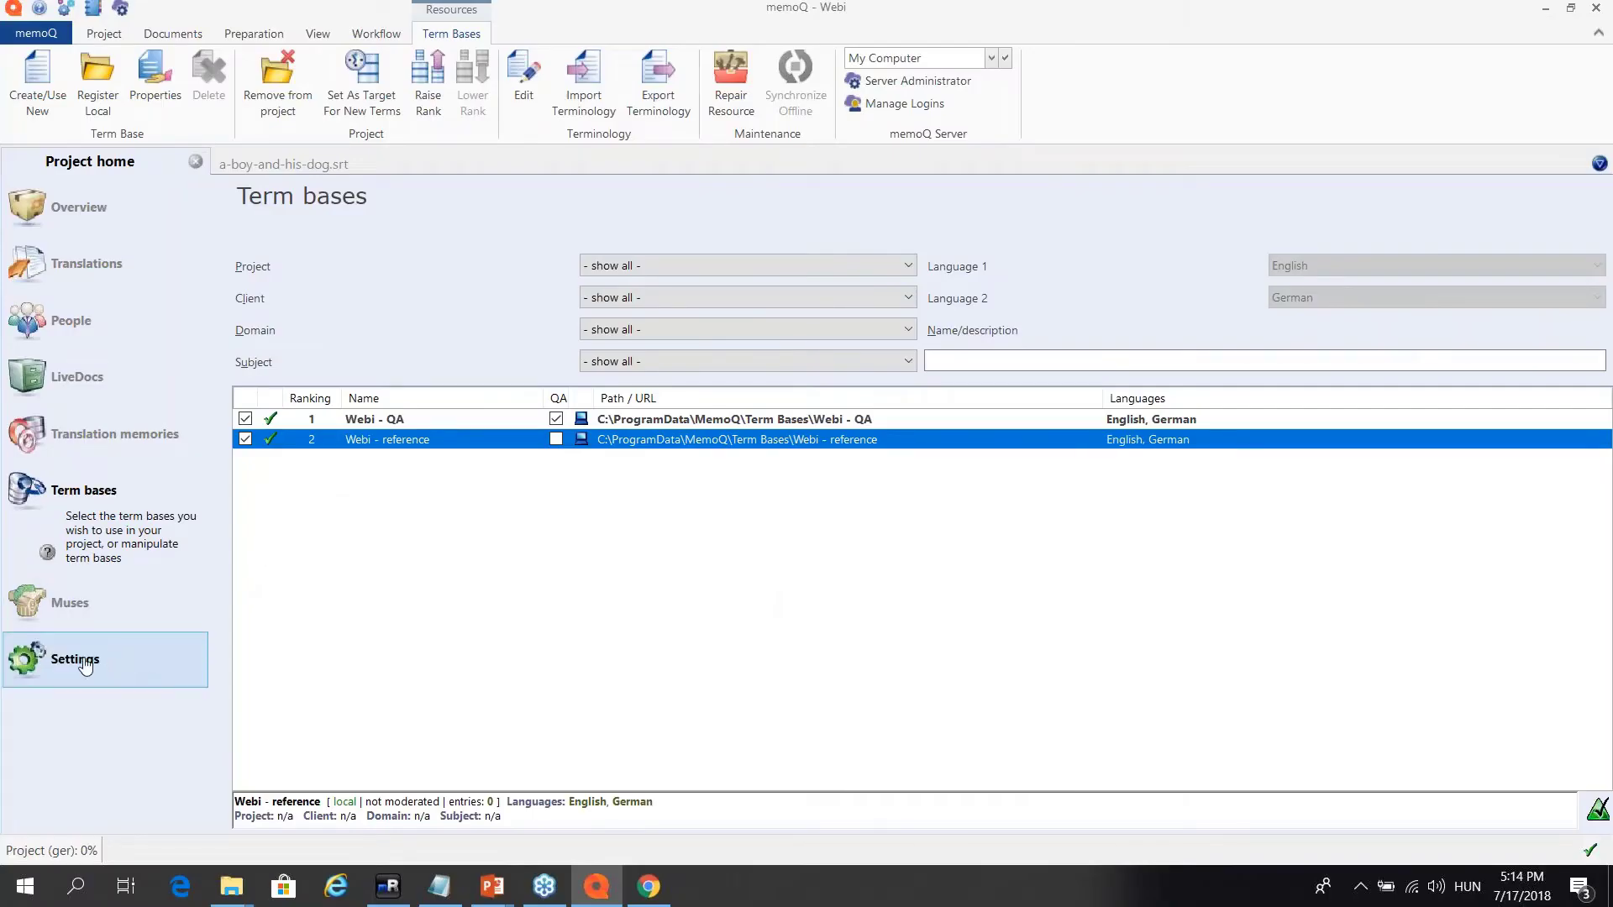
# Open the project's Settings page and expand its Languages section
pyautogui.click(84, 663)
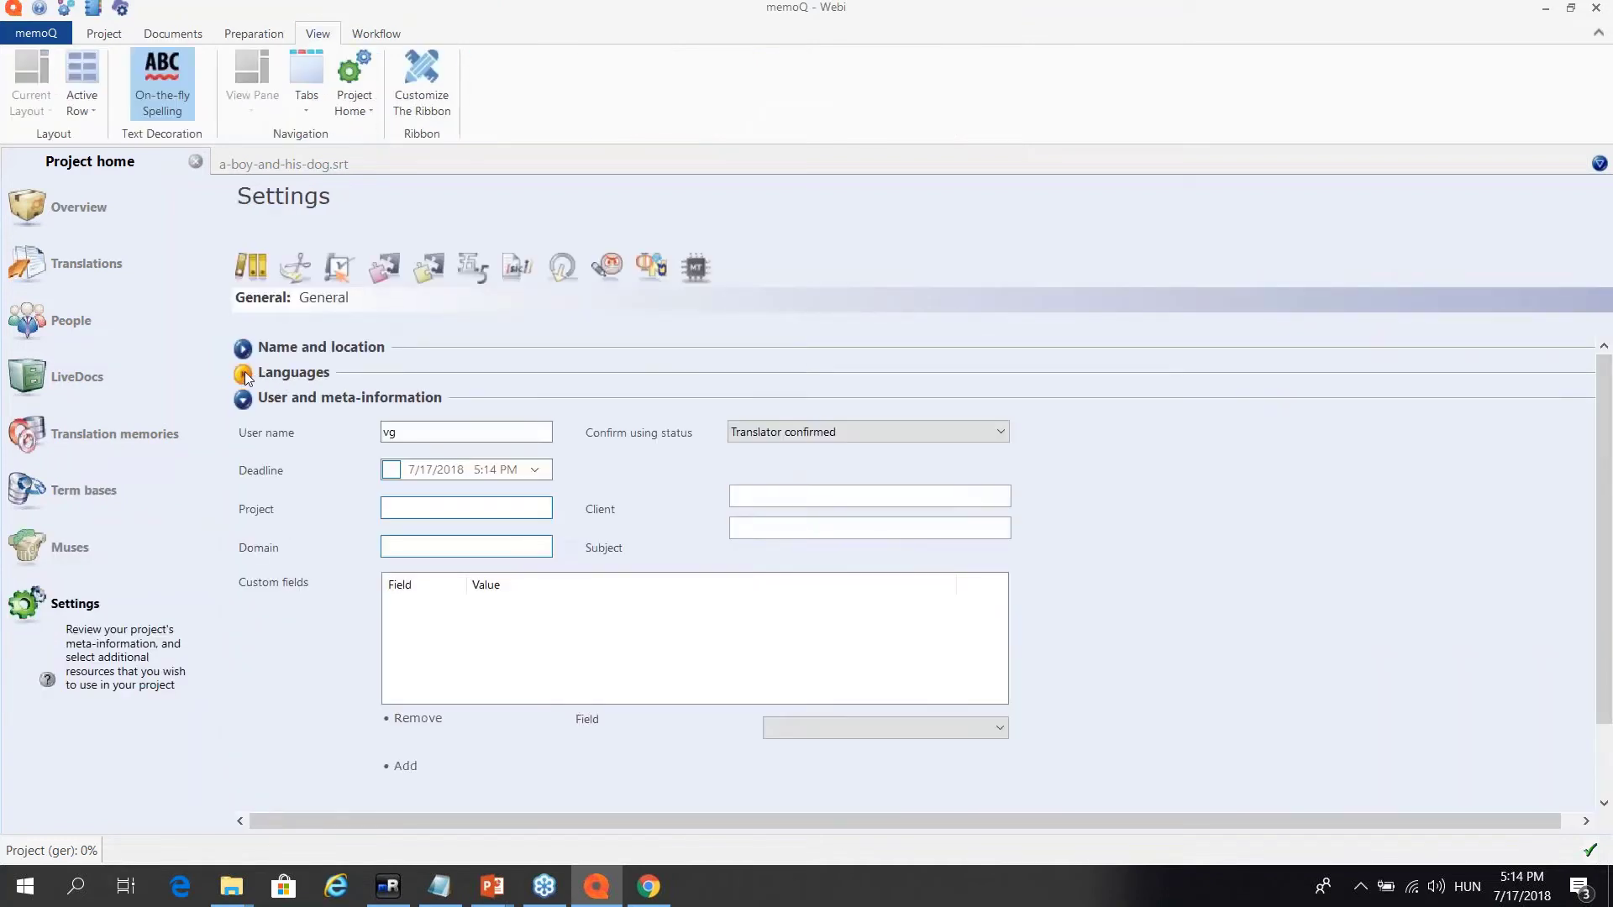
pyautogui.click(243, 375)
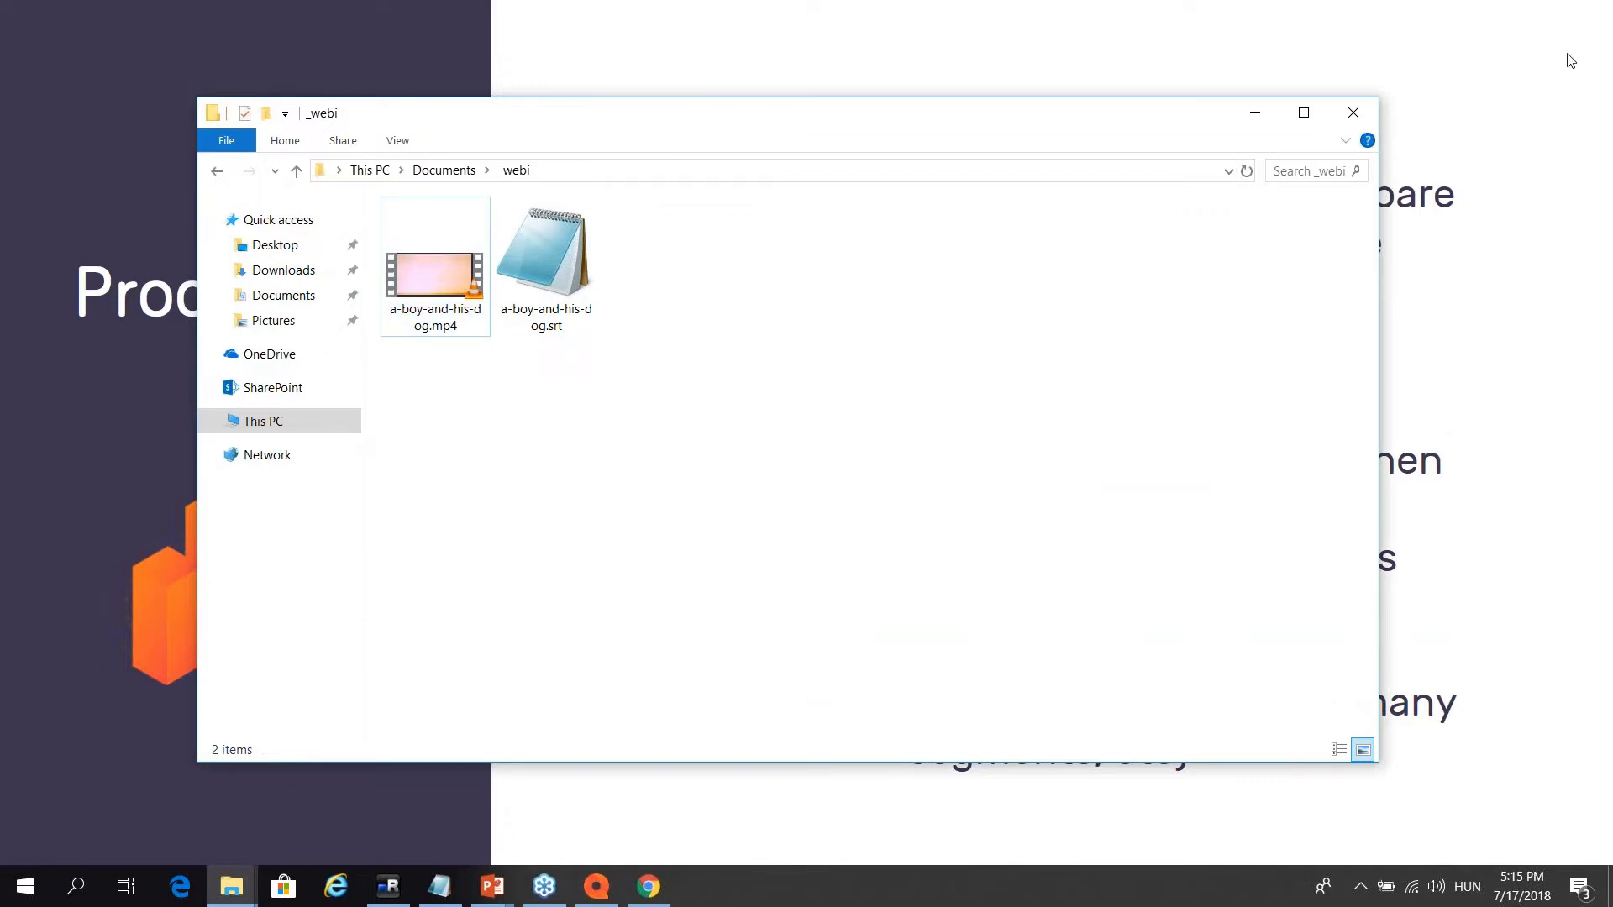
# Bring the AppData\Roaming\MemoQ folder window in front of the _webi folder
pyautogui.click(1589, 48)
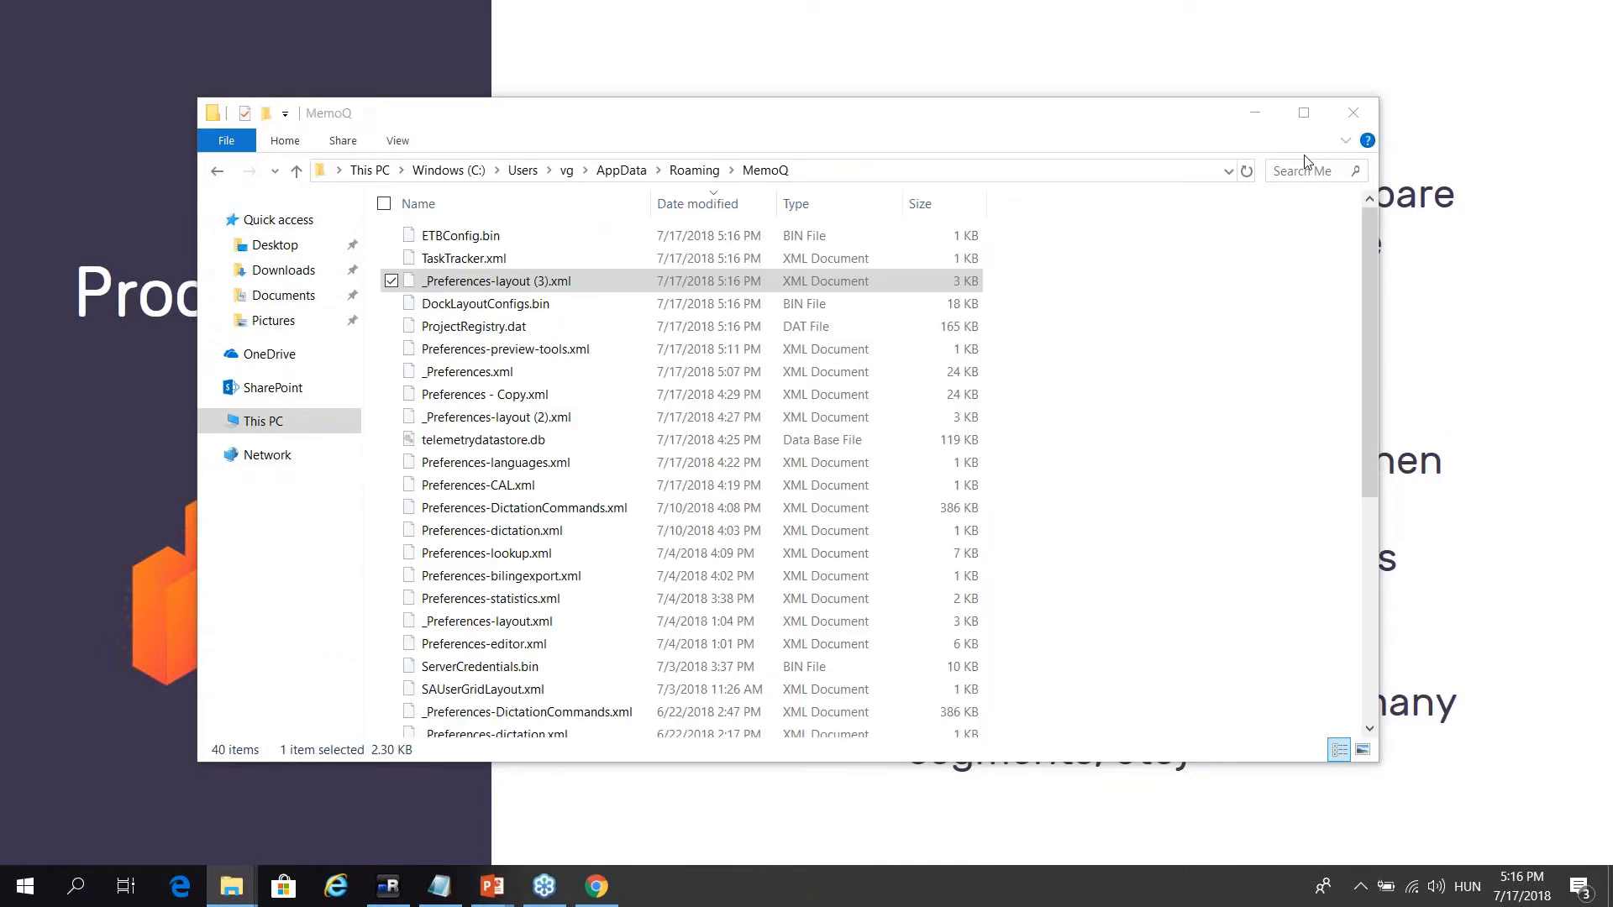
pyautogui.moveTo(1134, 101); pyautogui.dragTo(1134, 105)
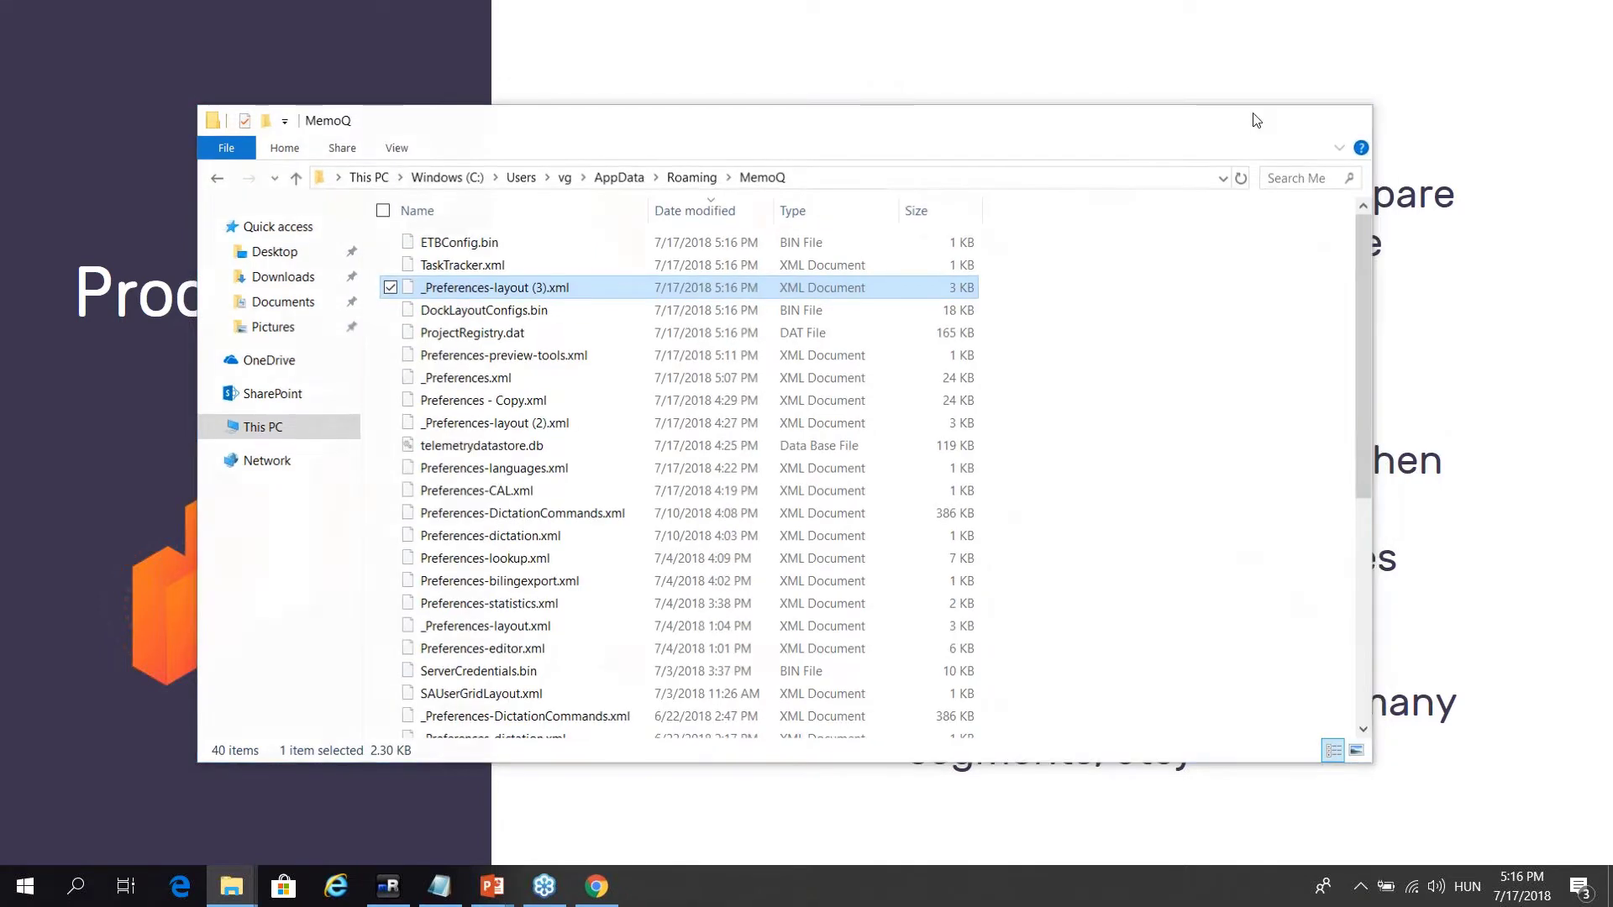
# Alt+Tab through the open windows to PowerPoint's Productivity slide show
pyautogui.hotkey('alt', 'Tab')
pyautogui.press('Tab')
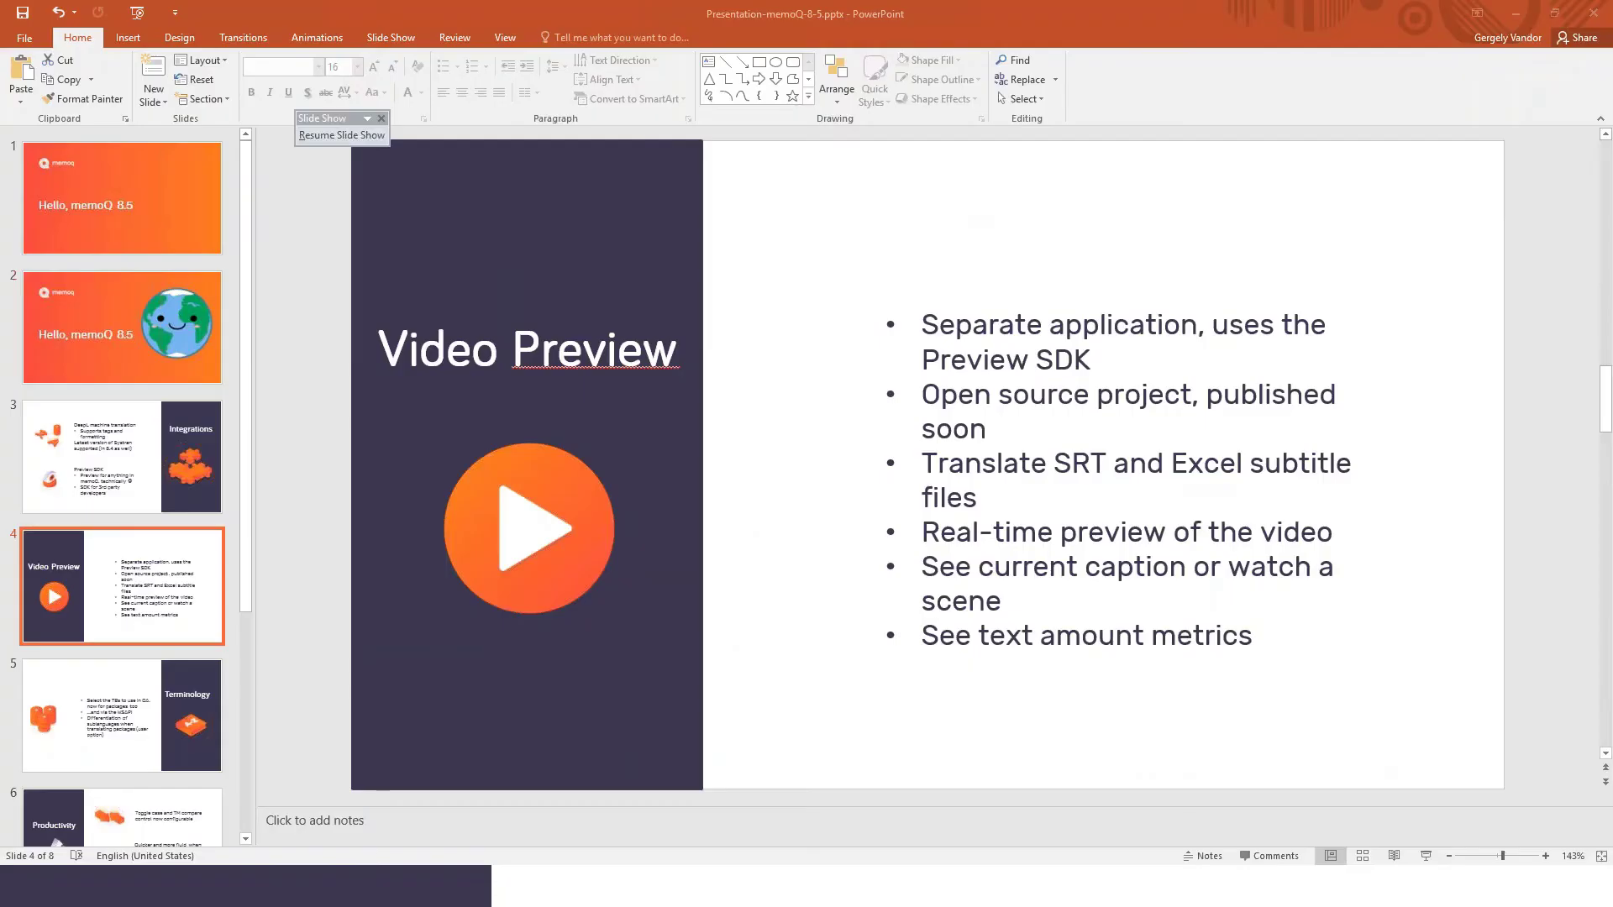
pyautogui.hotkey('alt', 'Tab')
pyautogui.press('Tab')
pyautogui.hotkey('shift', 'Tab')
pyautogui.hotkey('shift', 'Tab')
pyautogui.hotkey('alt', 'Tab')
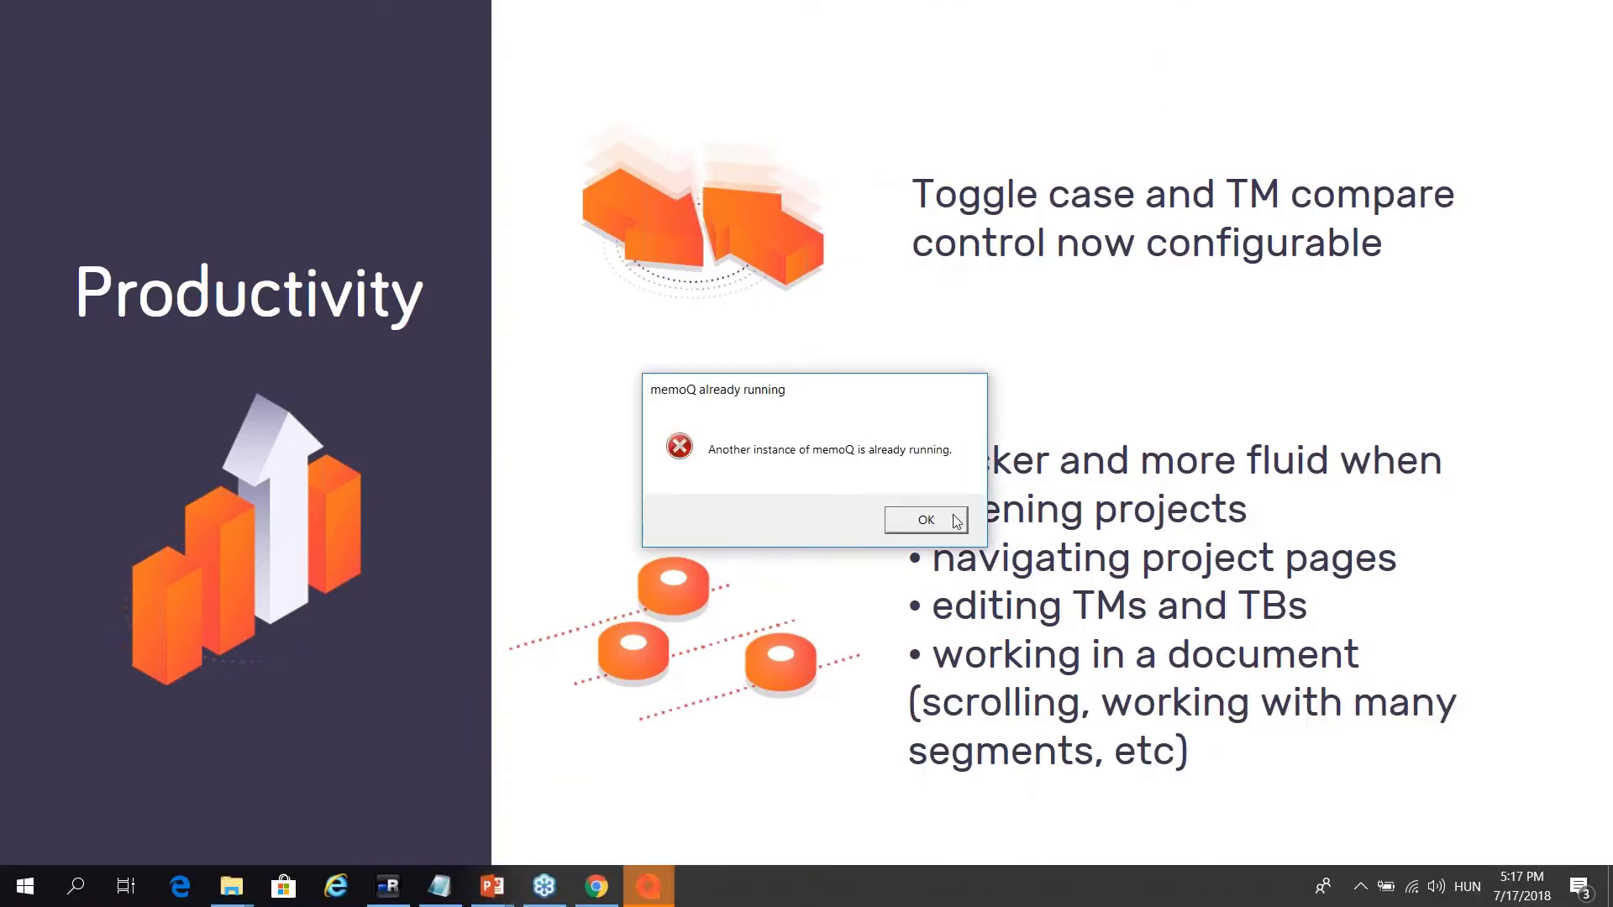
# Dismiss the 'memoQ already running' error and bring the memoQ dashboard up maximized
pyautogui.click(924, 520)
pyautogui.hotkey('alt', 'Tab')
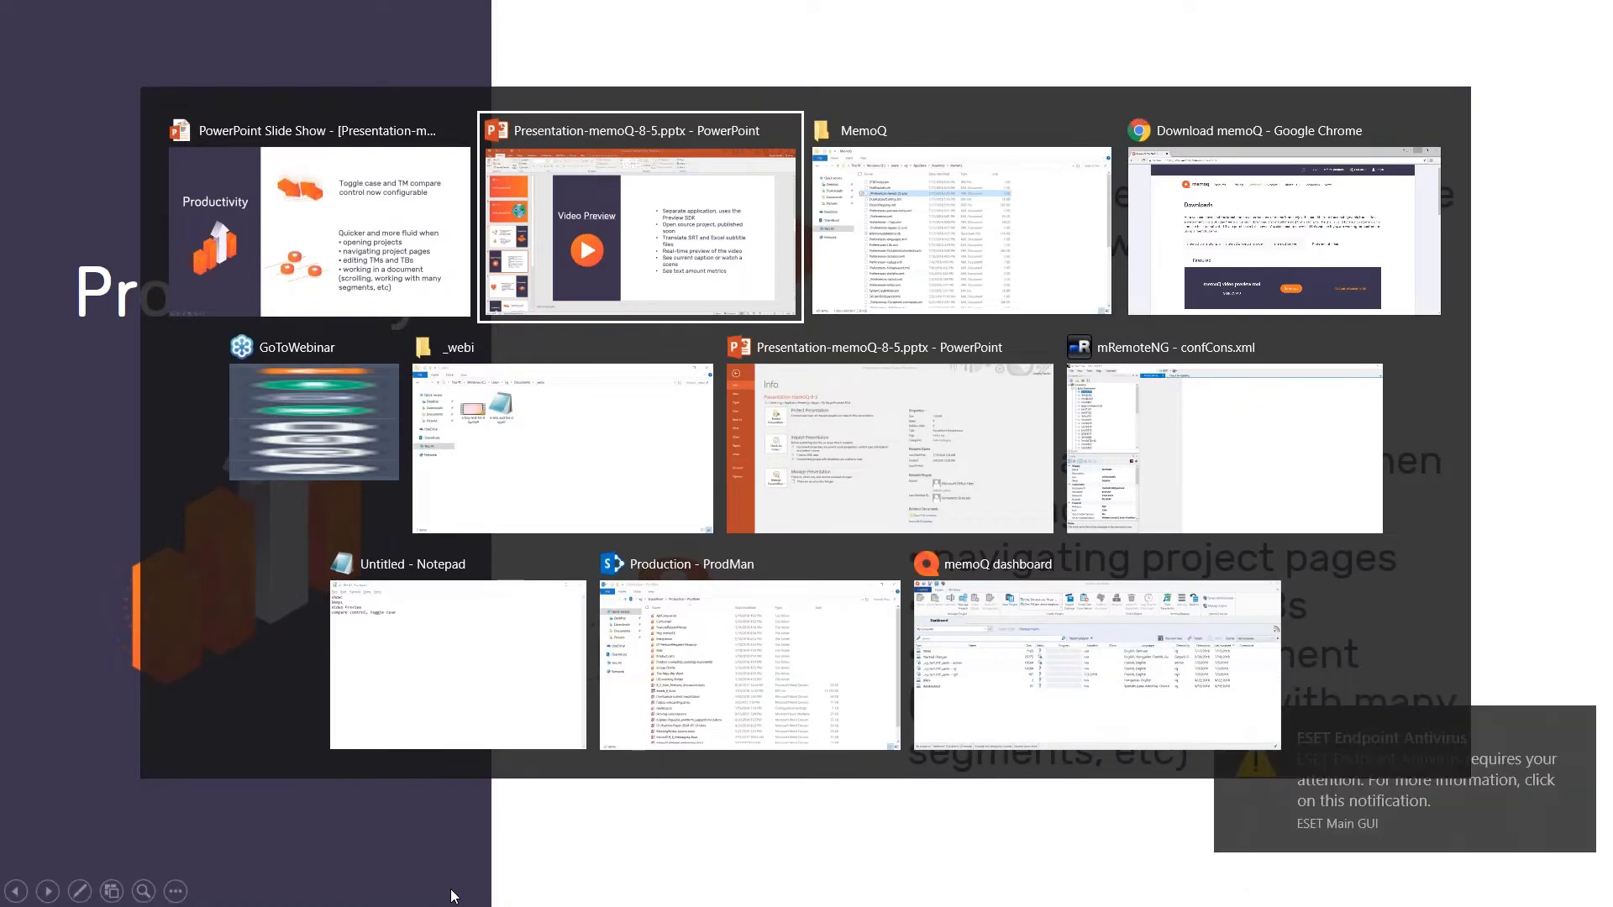
pyautogui.press('Tab')
pyautogui.press('Tab')
pyautogui.press('Tab')
pyautogui.press('Tab')
pyautogui.press('Tab')
pyautogui.press('Tab')
pyautogui.press('Tab')
pyautogui.press('Tab')
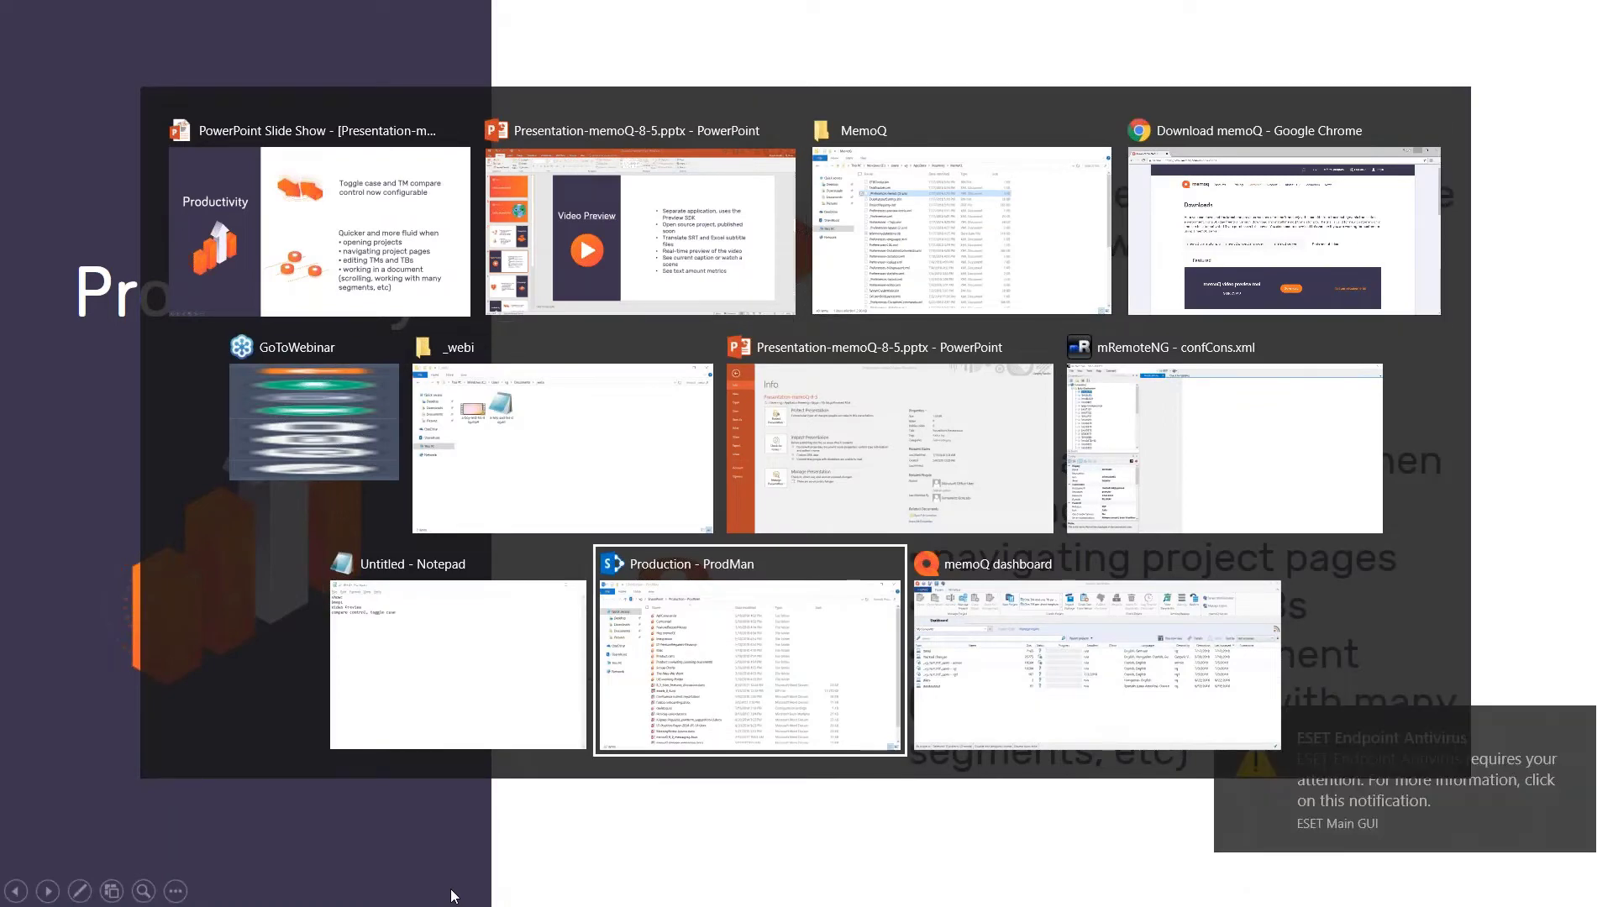
pyautogui.press('Escape')
pyautogui.hotkey('alt', 'Tab')
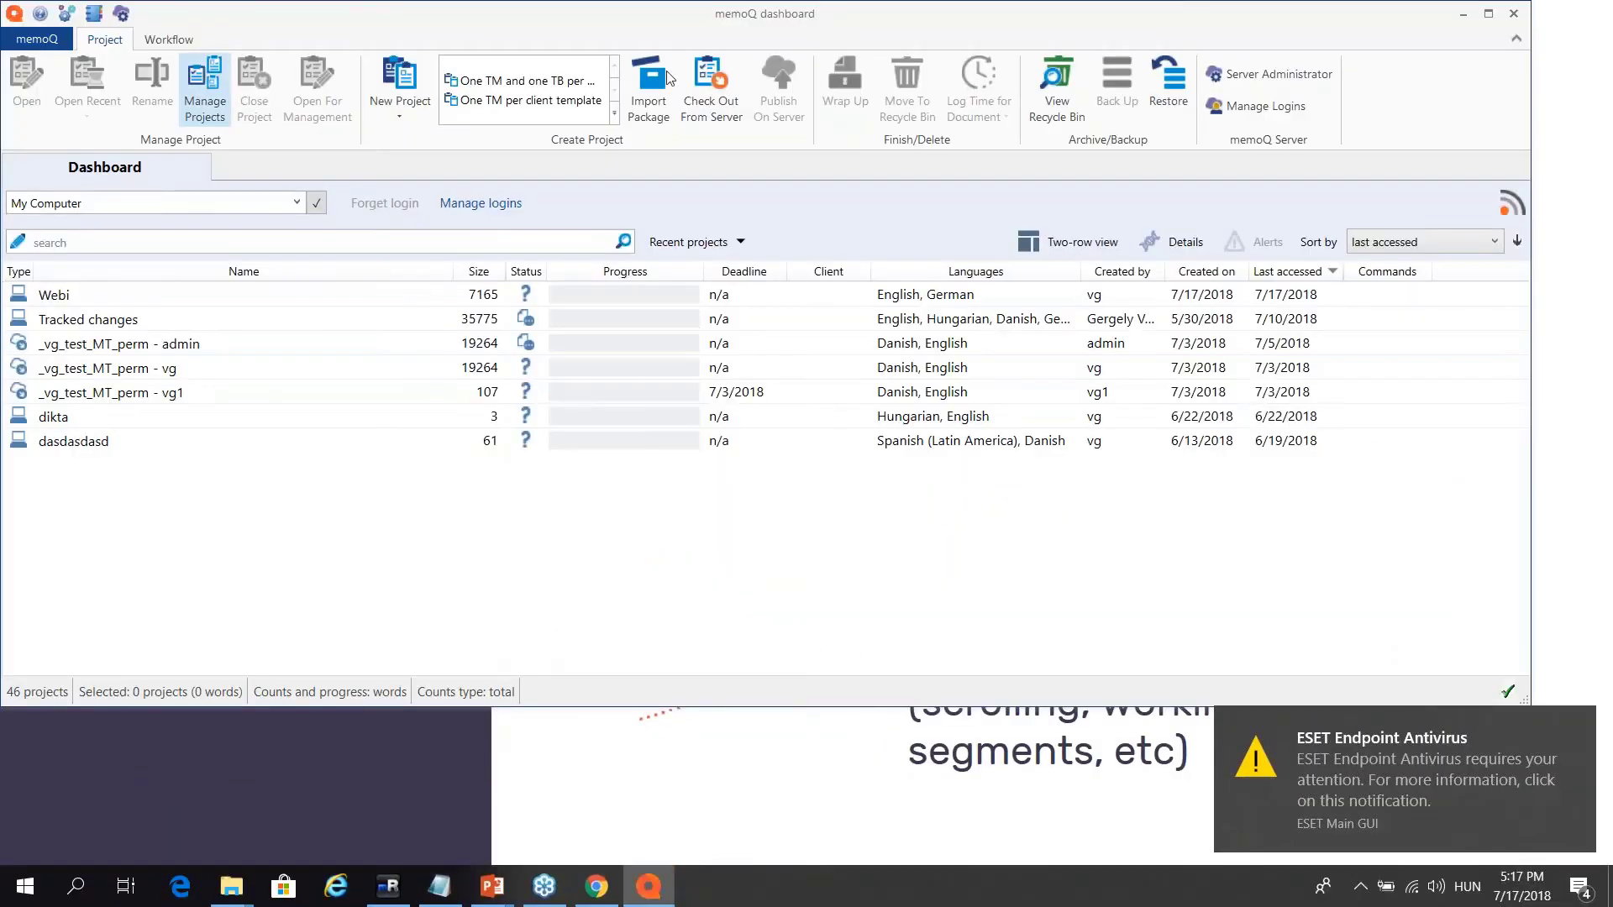
pyautogui.click(1490, 13)
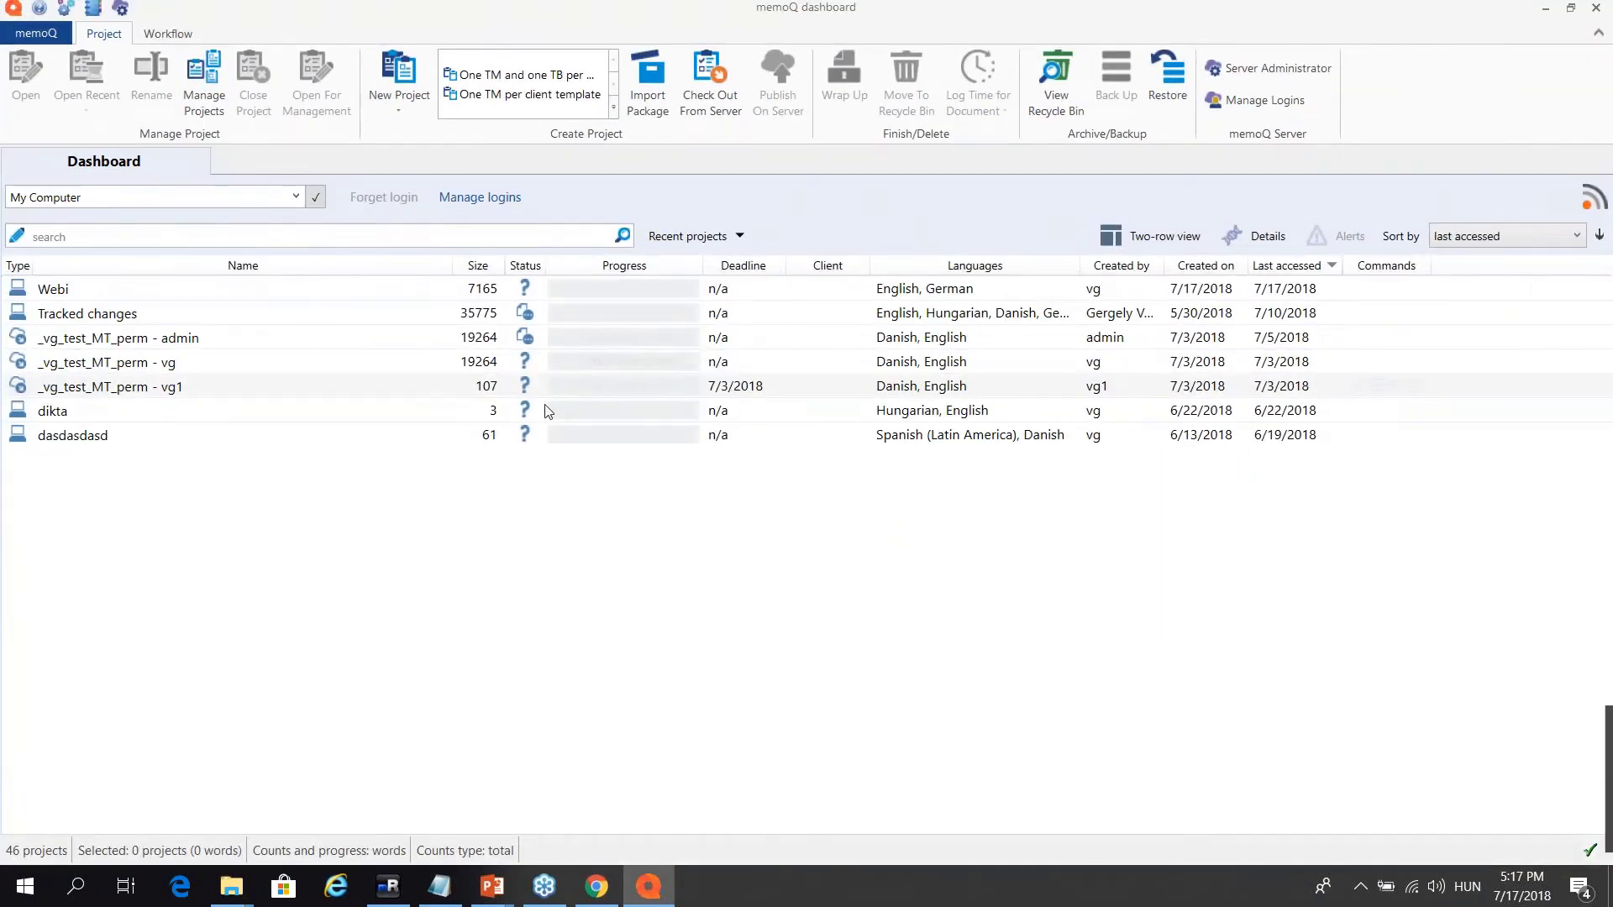
pyautogui.hotkey('alt', 'Tab')
pyautogui.press('Escape')
# Open a-boy-and-his-dog.srt from the Webi project, closing the failed video preview
pyautogui.doubleClick(73, 293)
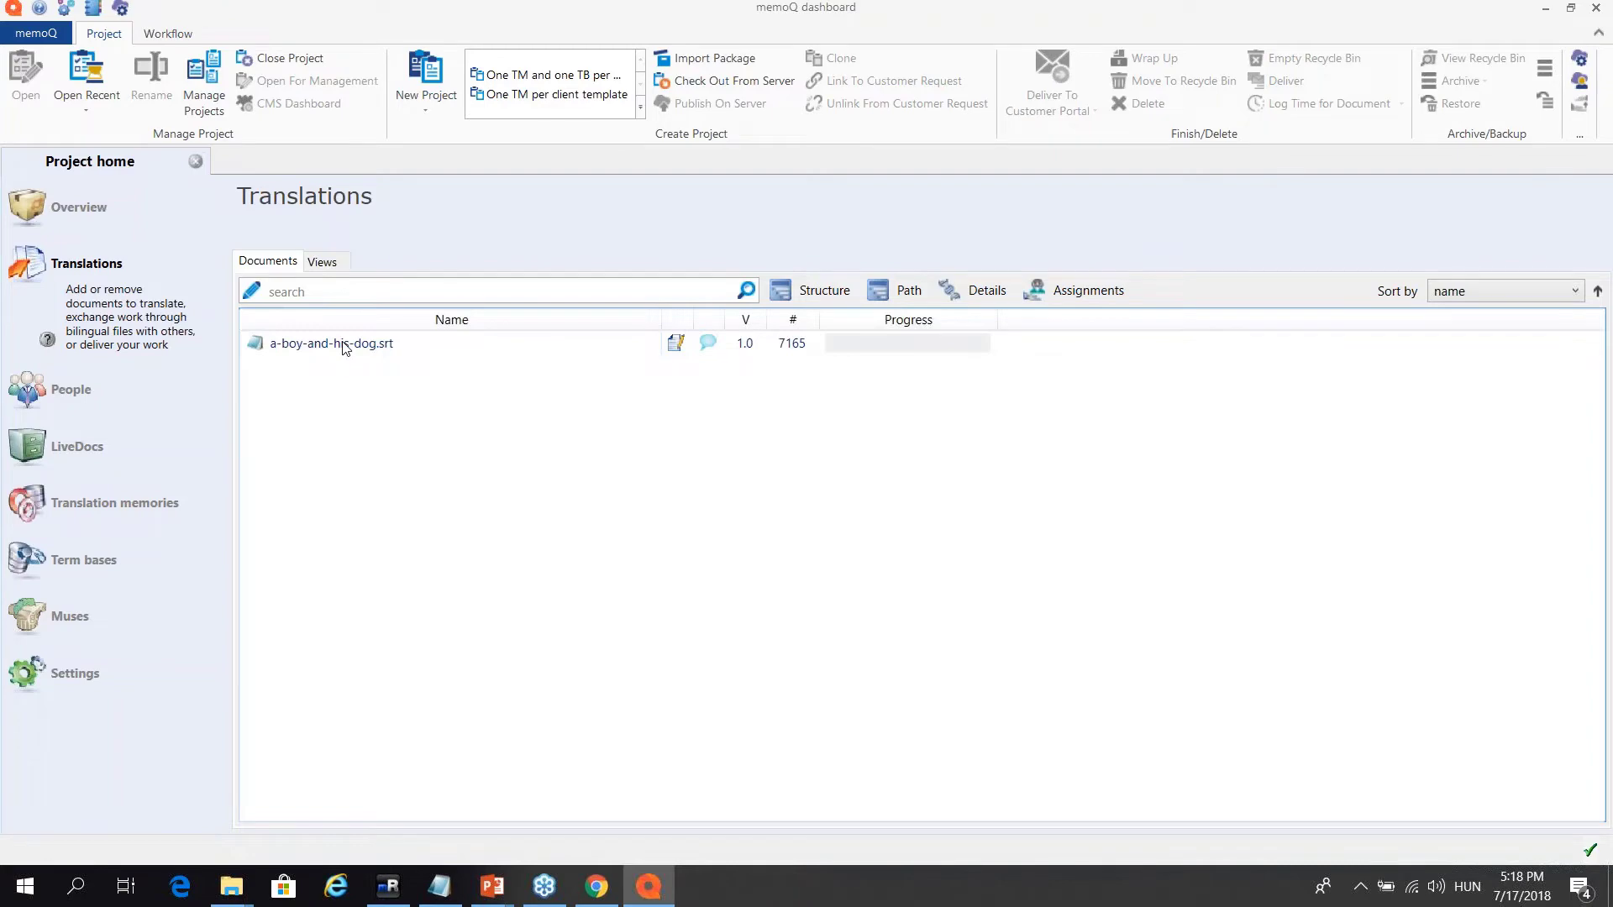
pyautogui.doubleClick(343, 345)
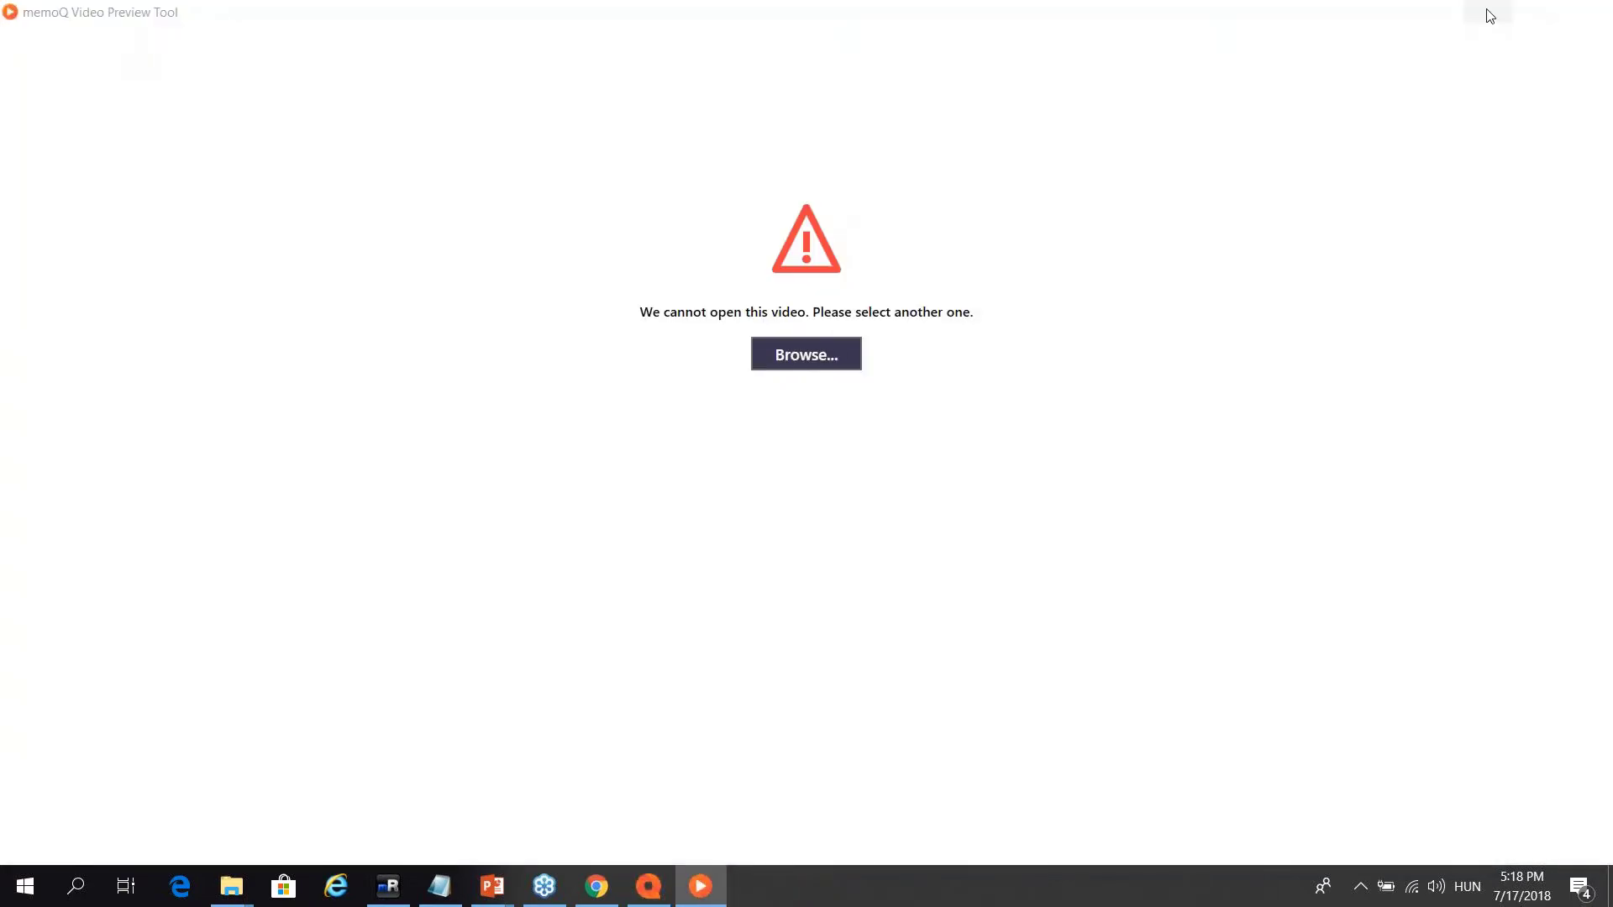
pyautogui.click(1489, 15)
pyautogui.click(309, 160)
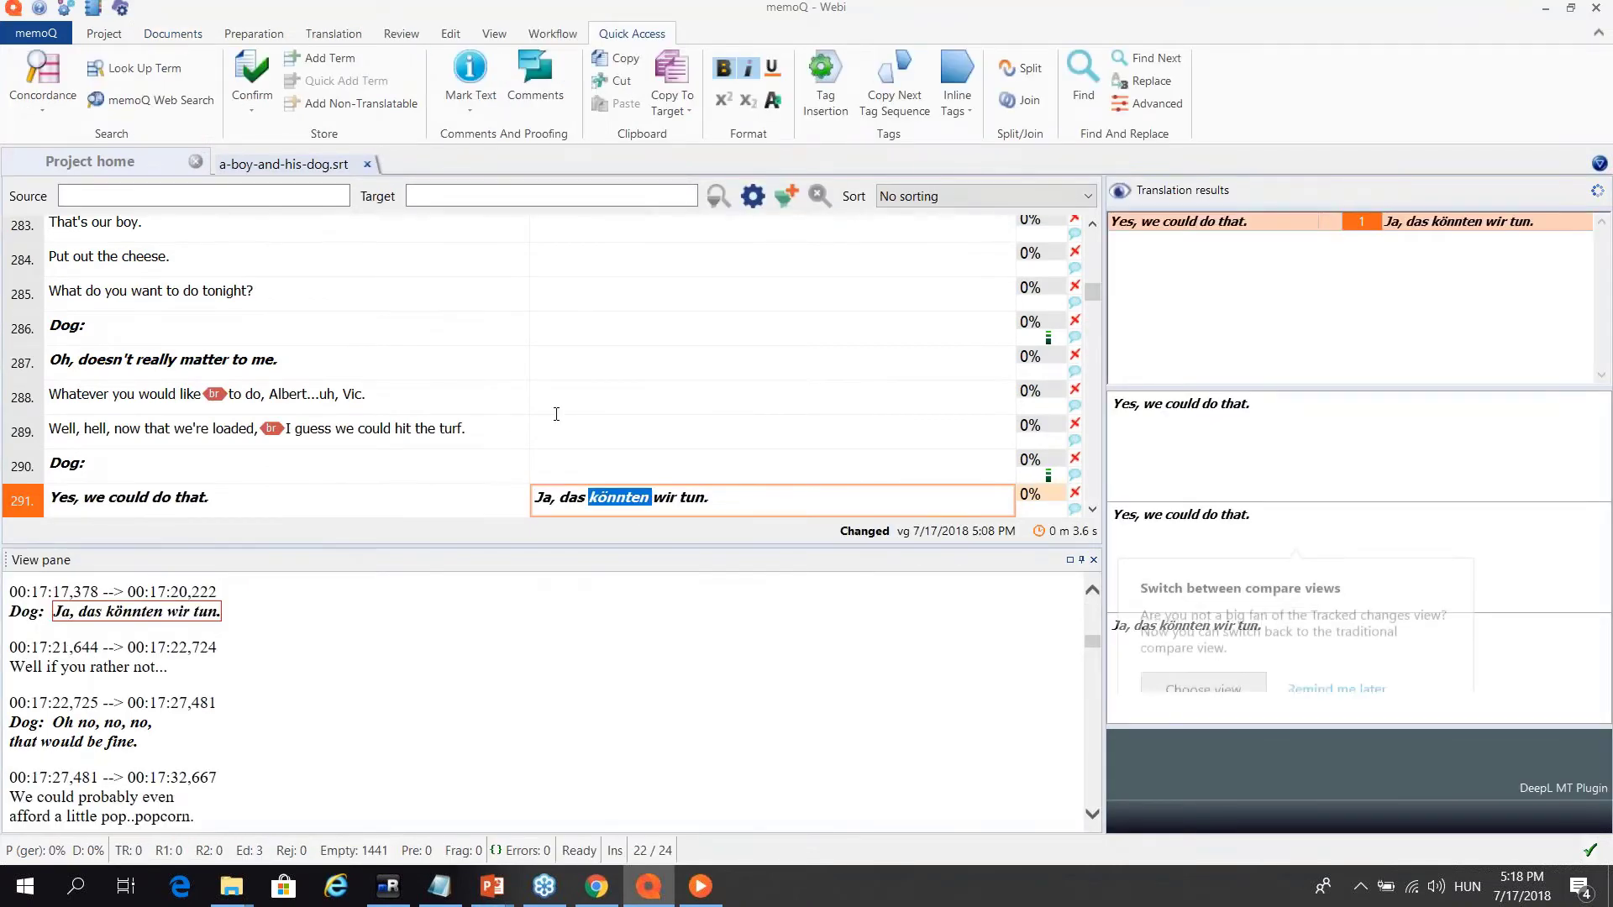
# Toggle the case of 'könnten' in segment 291 with Shift+F3, showing case suggestions
pyautogui.hotkey('shift', 'F3')
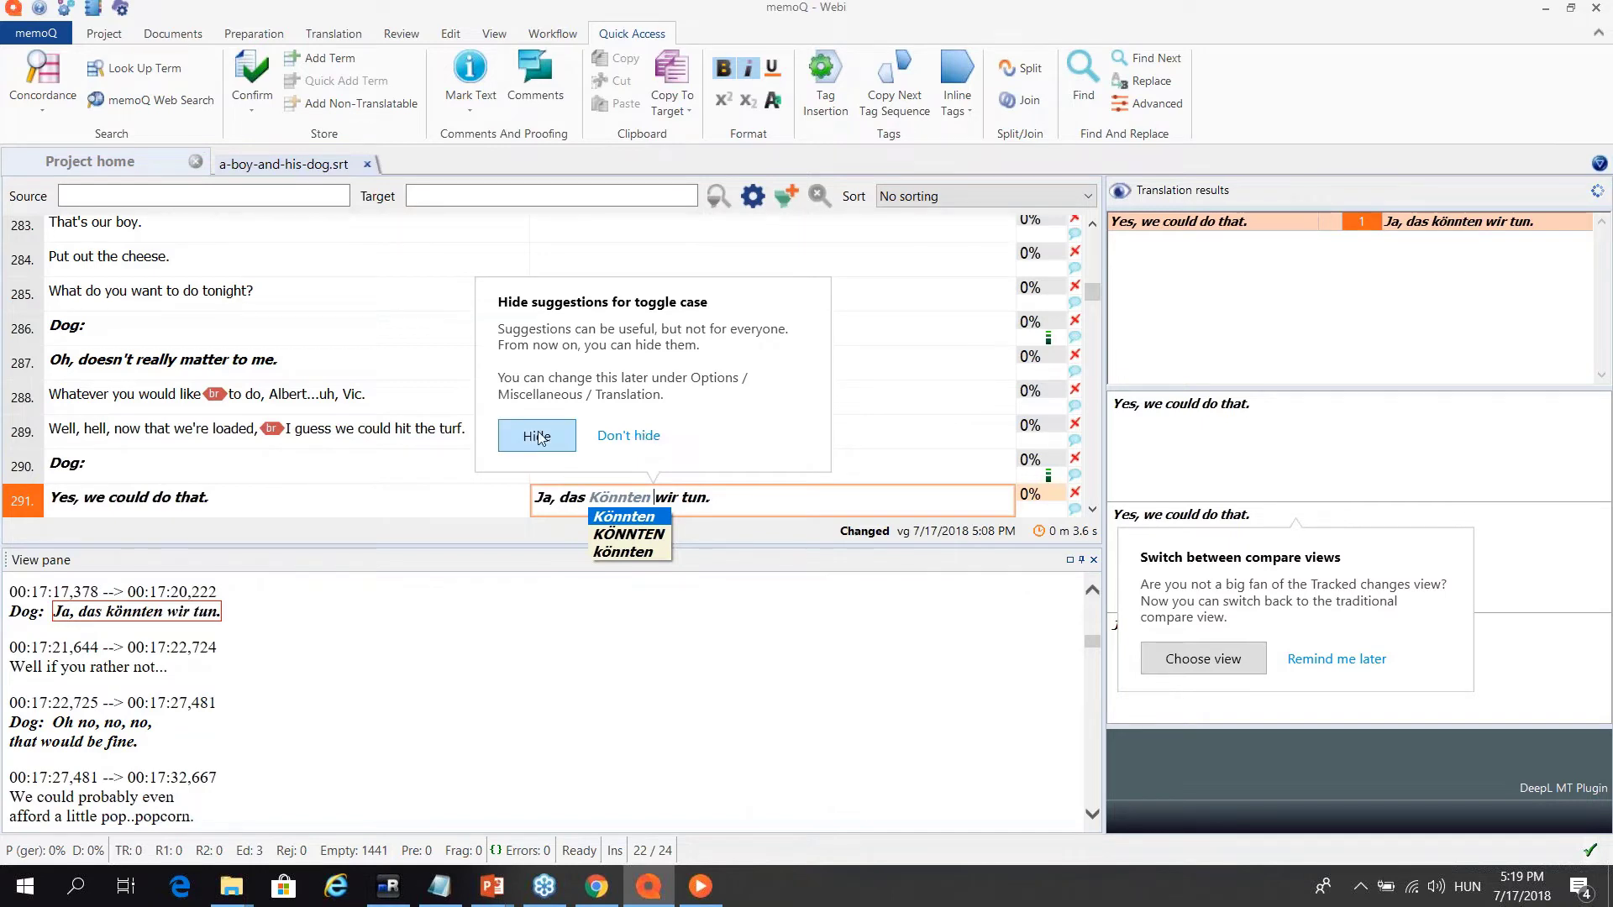
# Choose Don't hide for toggle-case suggestions, then show könnten's case suggestions again
pyautogui.click(632, 436)
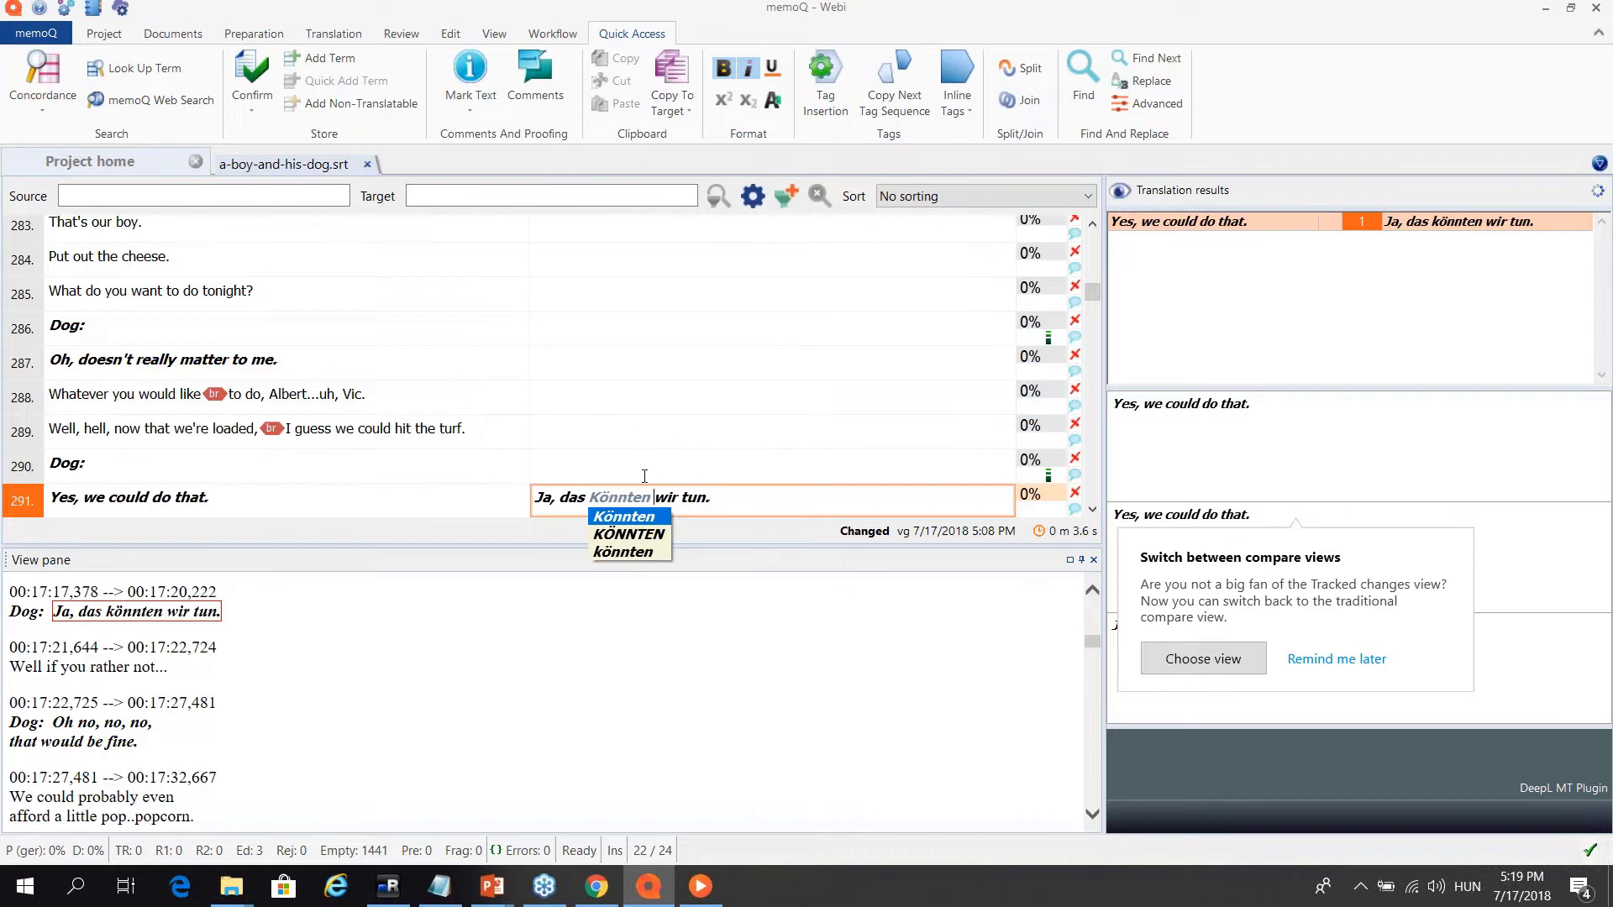
pyautogui.press('Escape')
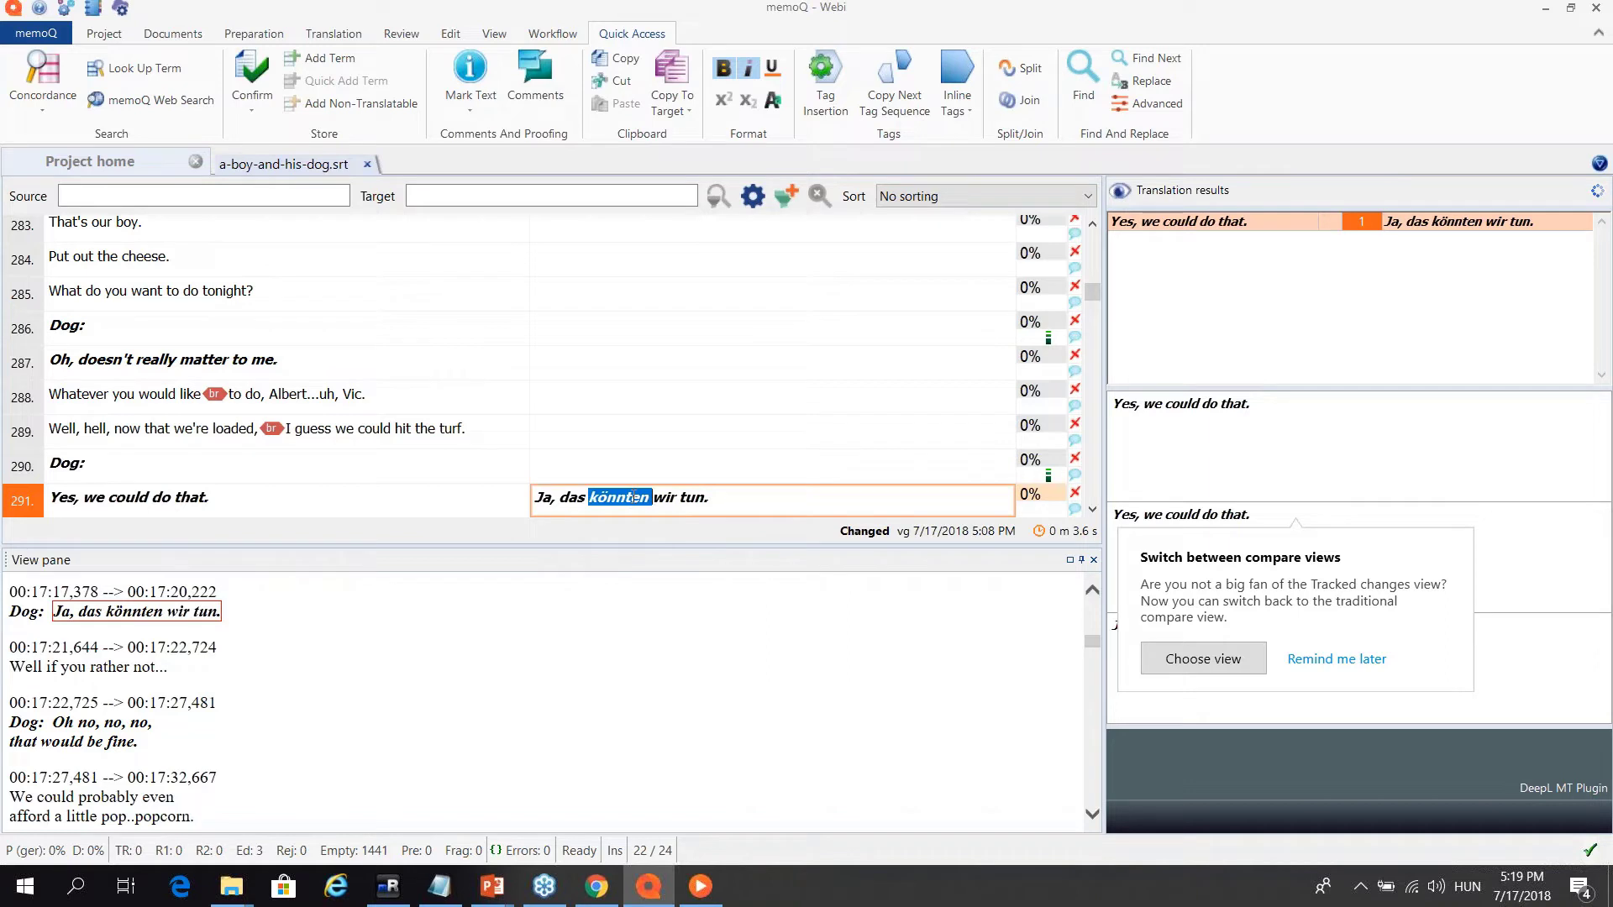
pyautogui.hotkey('shift', 'F3')
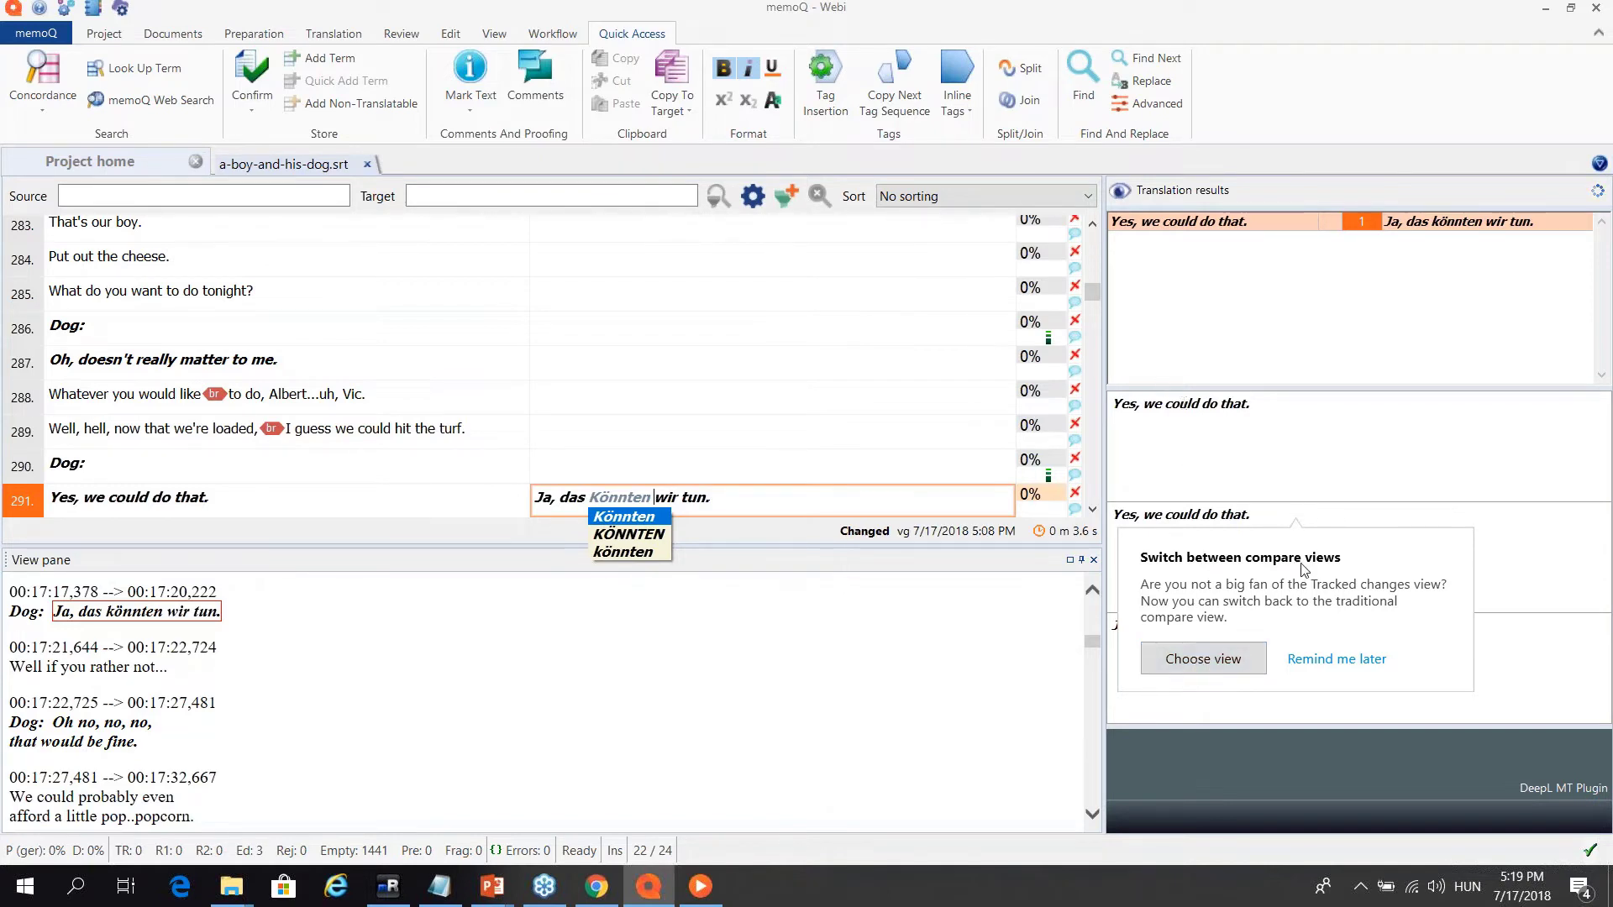
# Pick Traditional compare view for translation results and save that setting
pyautogui.click(1202, 663)
pyautogui.press('Escape')
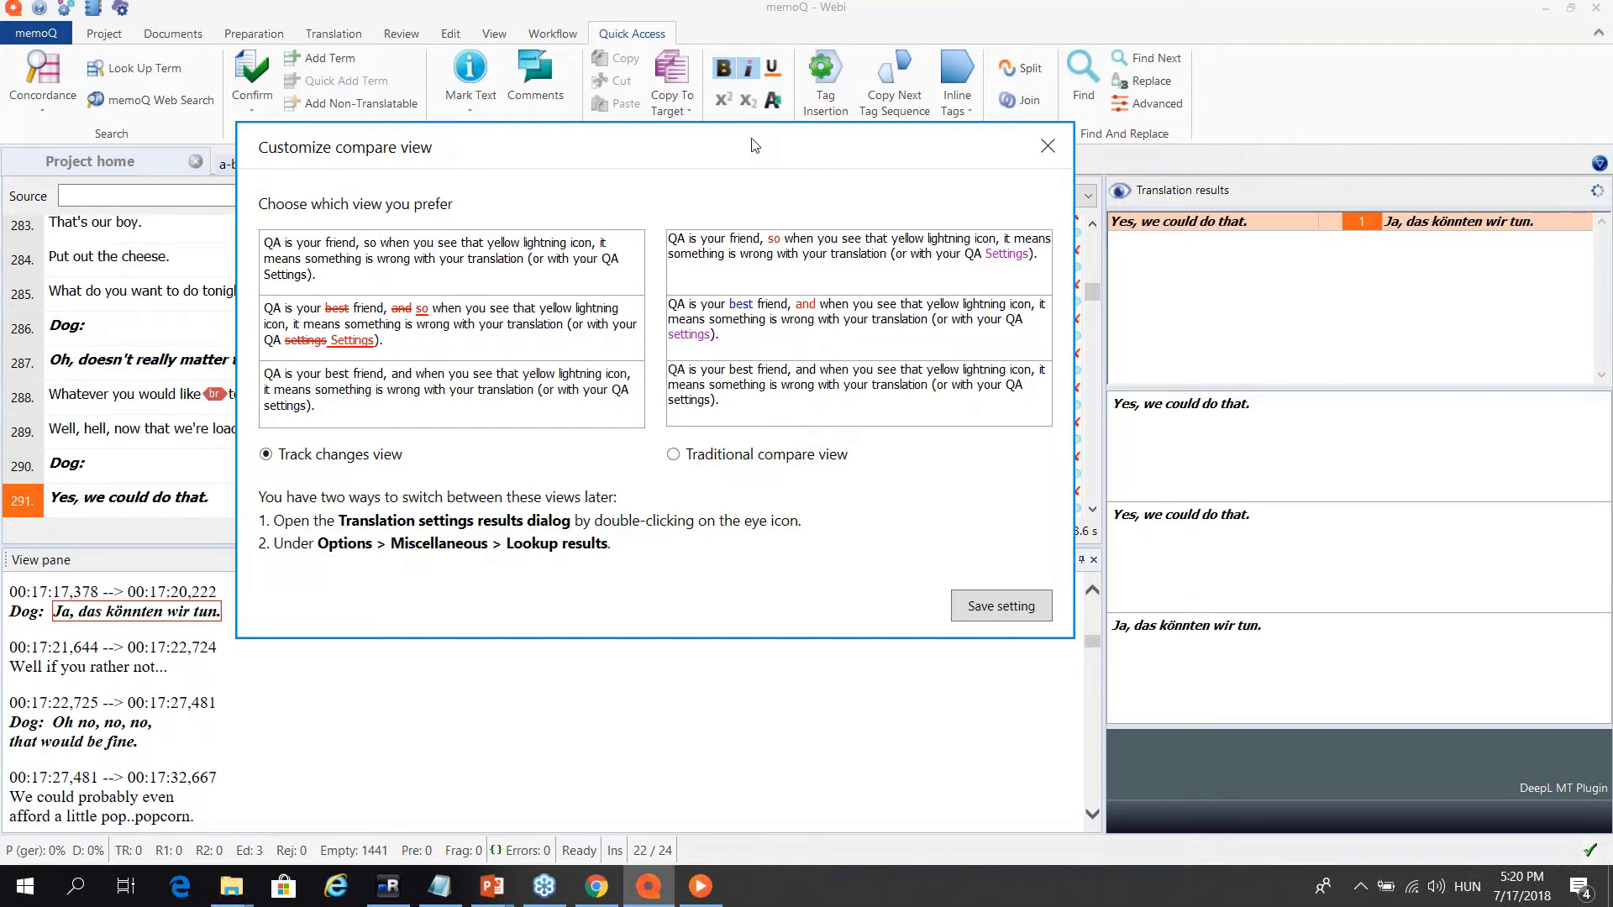
pyautogui.moveTo(751, 145); pyautogui.dragTo(747, 144)
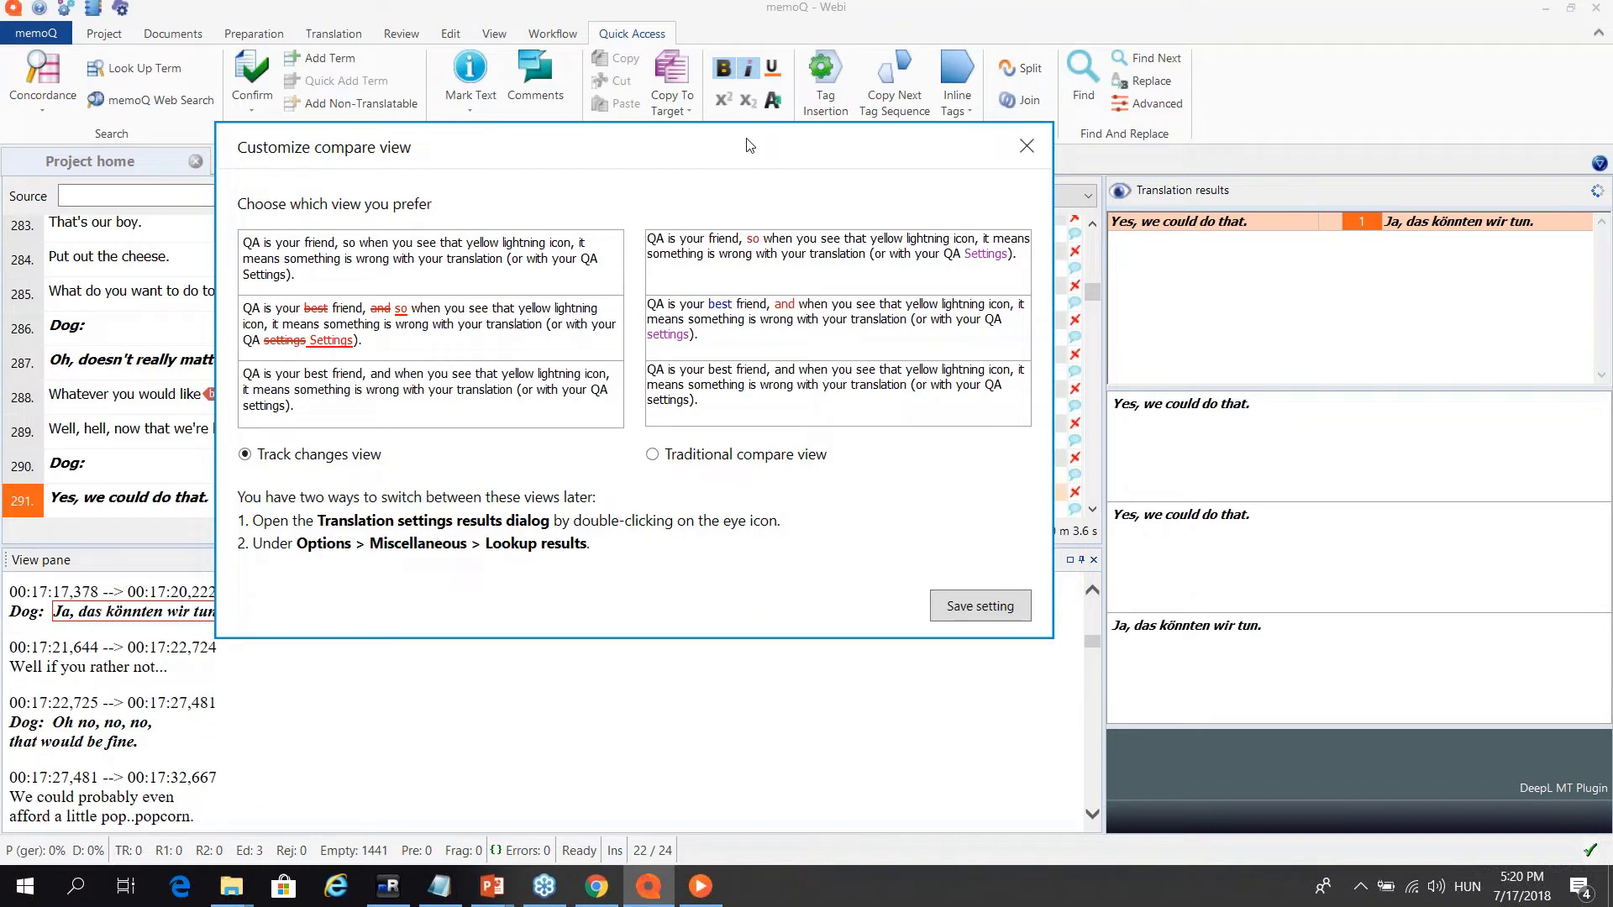
pyautogui.moveTo(749, 145); pyautogui.dragTo(713, 145)
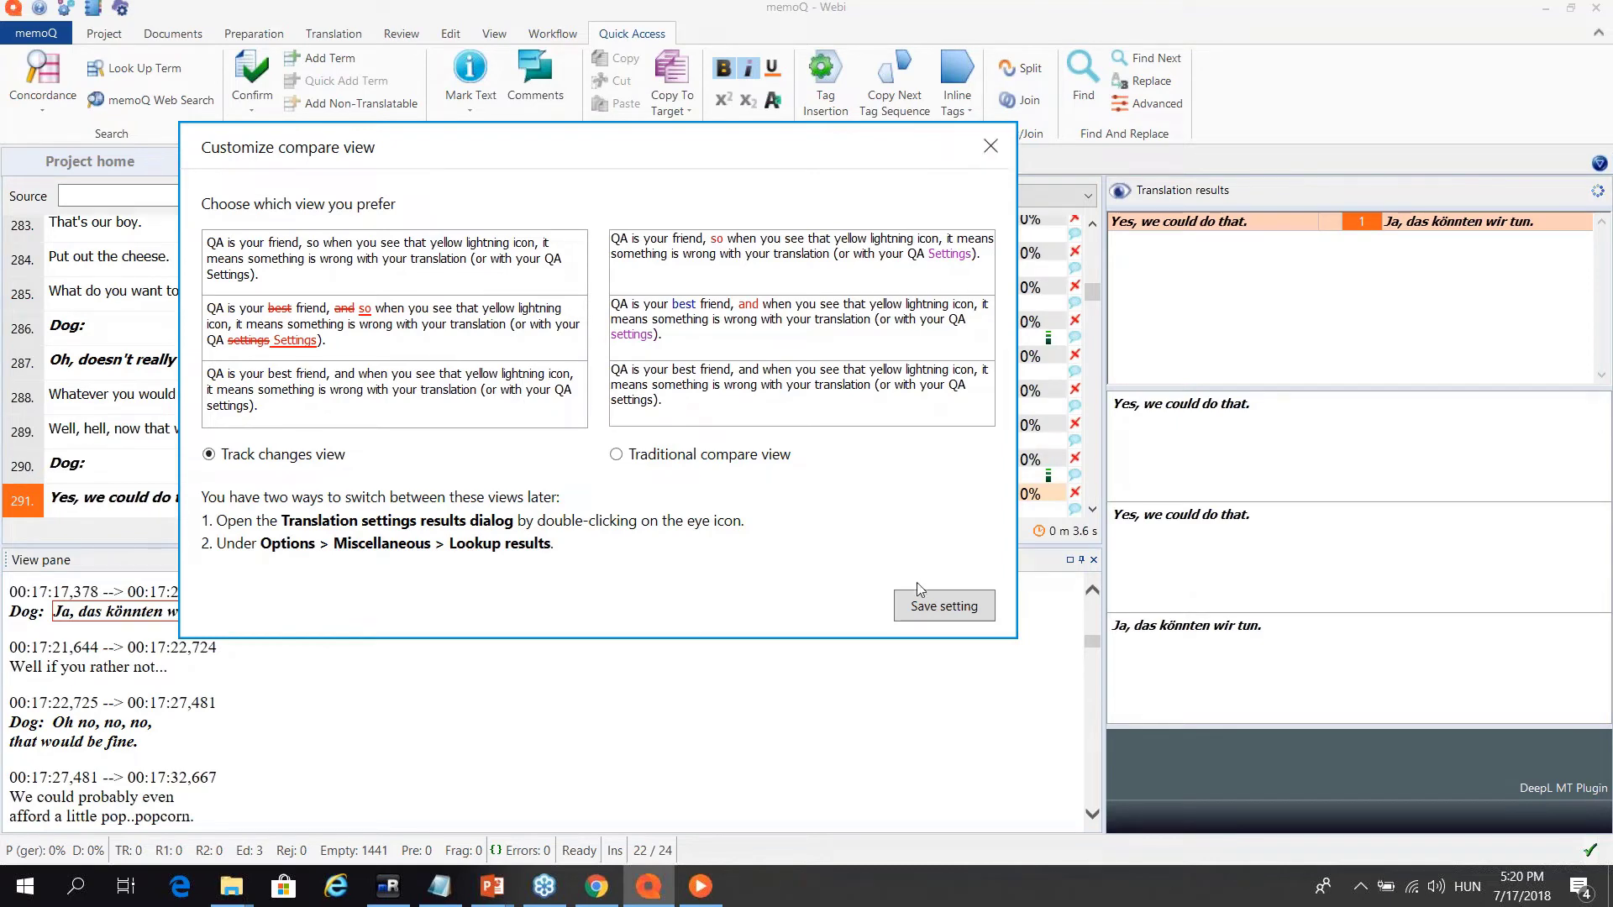
pyautogui.click(695, 460)
pyautogui.click(940, 609)
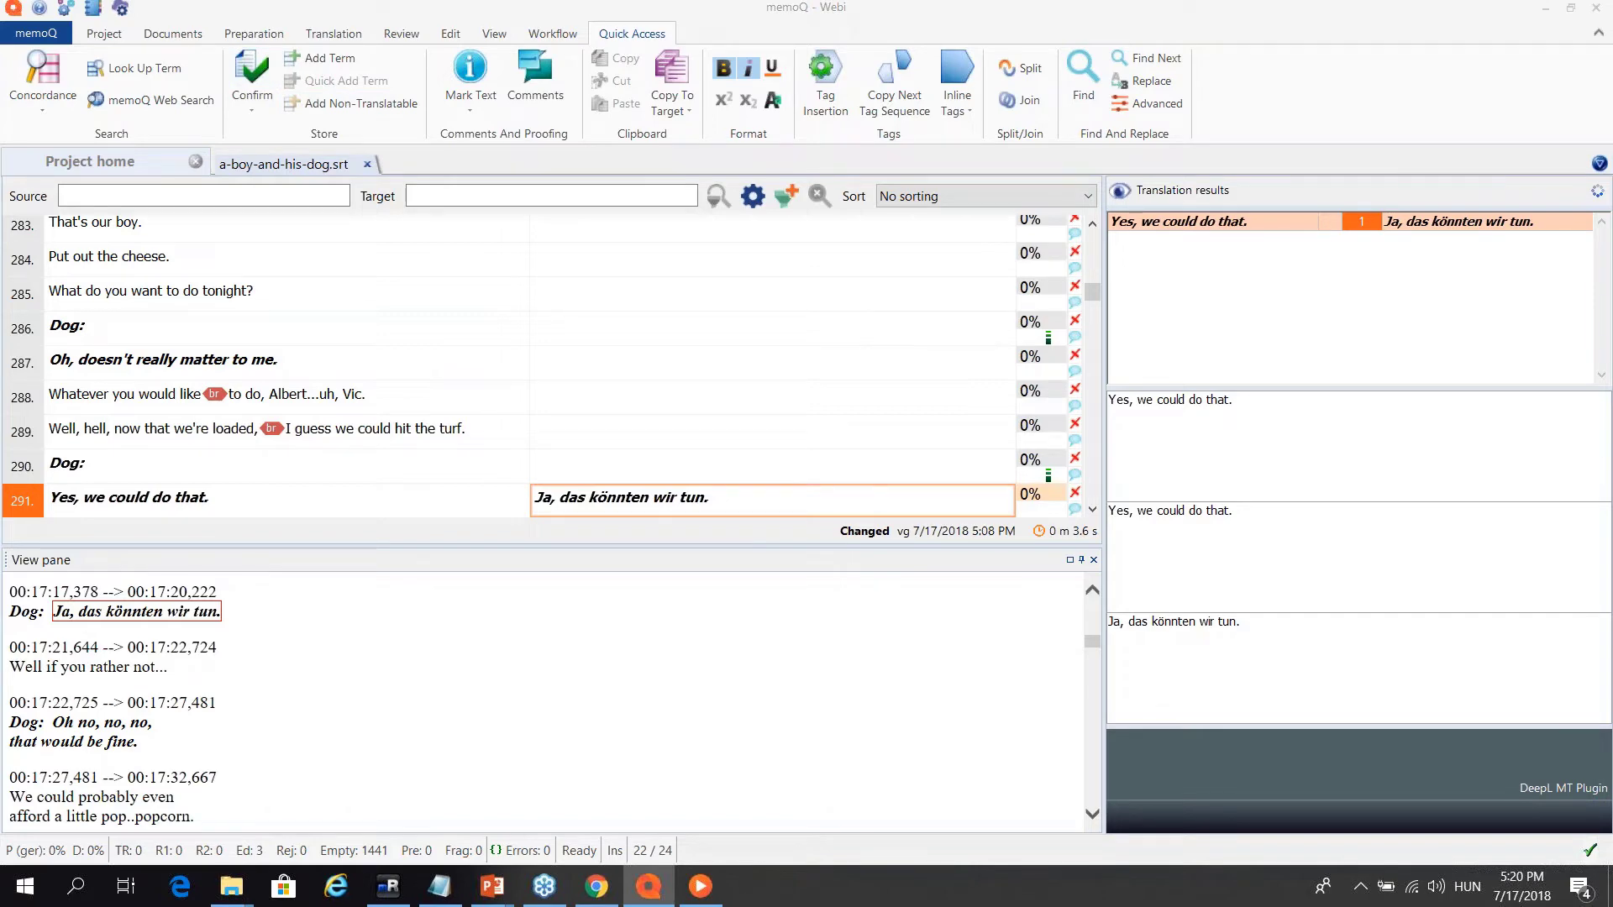
# In Options > Miscellaneous, confirm Lookup results uses the Traditional compare view
pyautogui.hotkey('ctrl', 'alt', 'o')
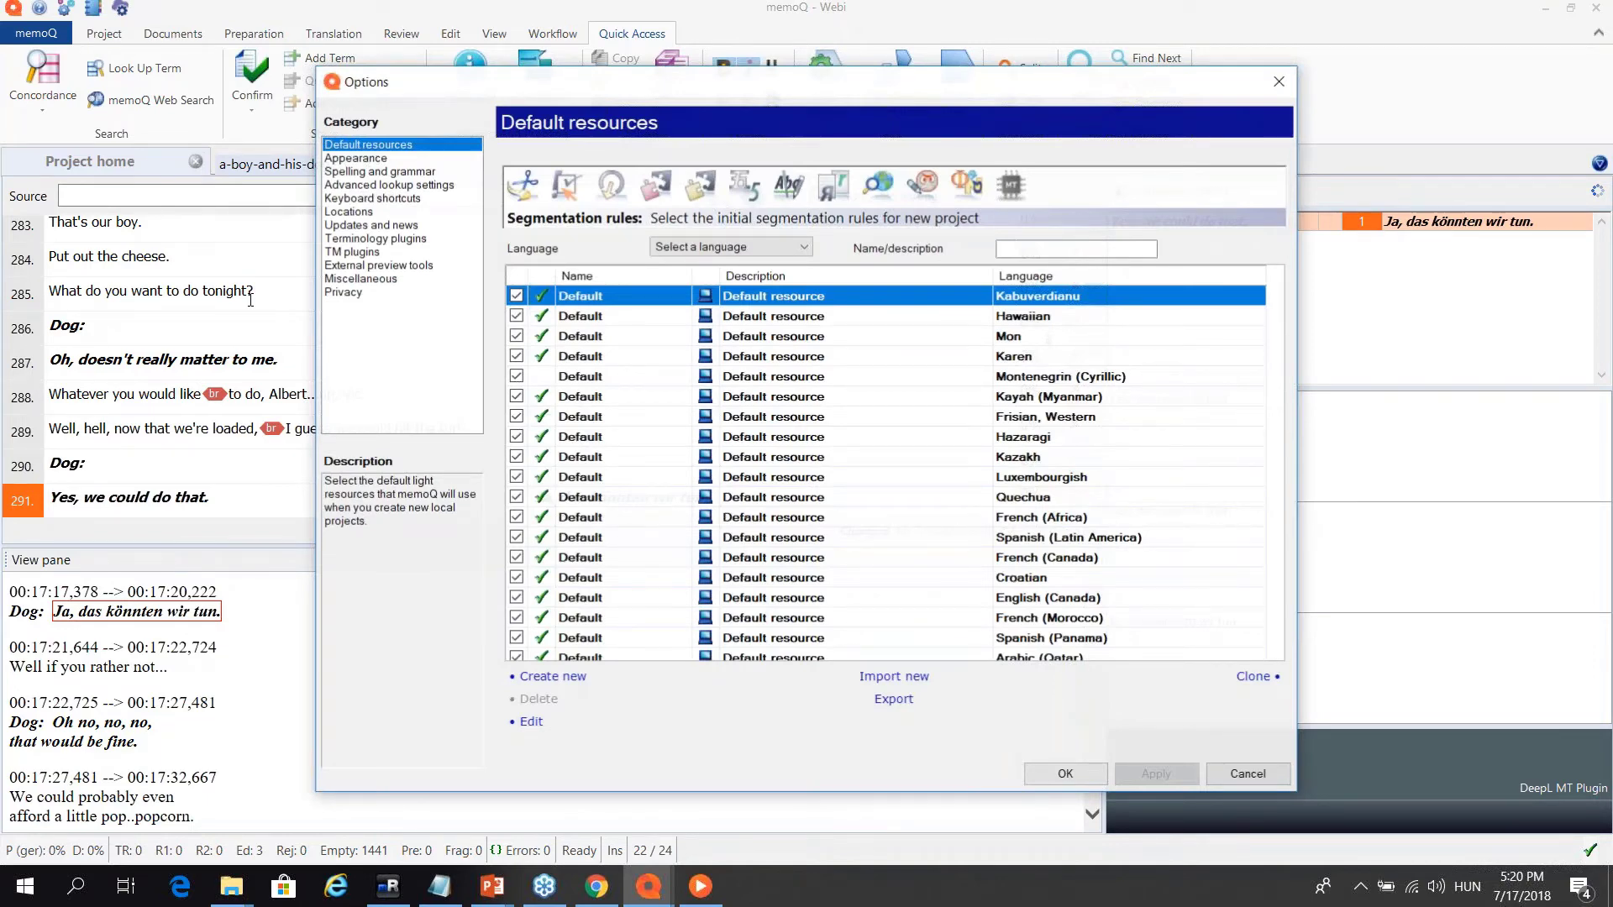
pyautogui.click(360, 278)
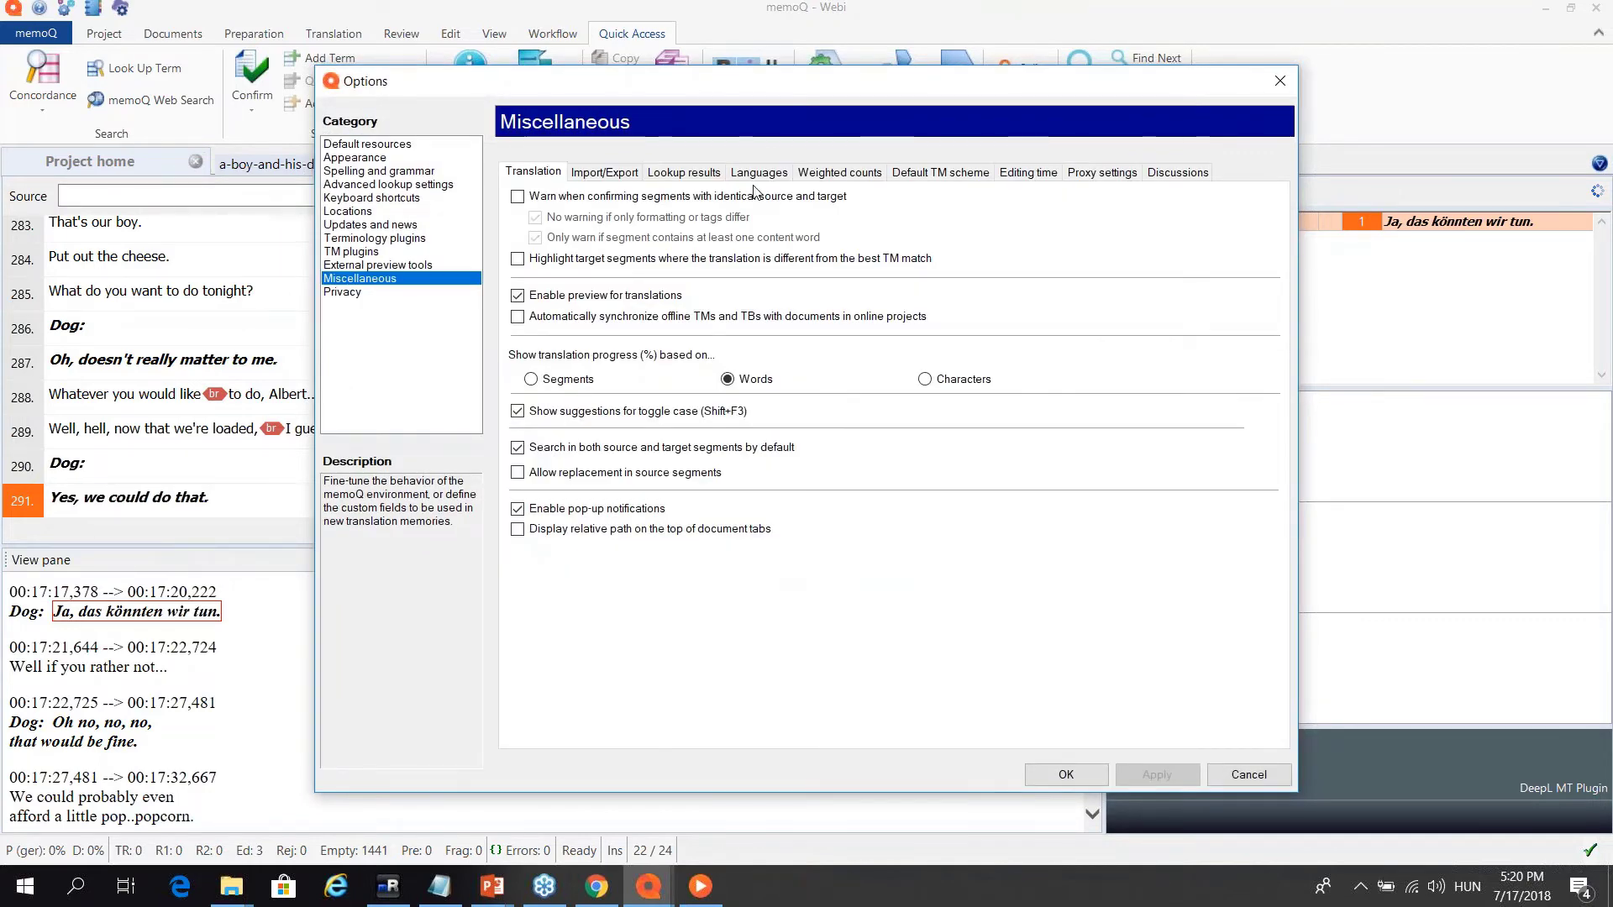
pyautogui.click(684, 171)
pyautogui.click(524, 676)
# Uncheck Show suggestions for toggle case on the Translation tab and apply with OK
pyautogui.click(532, 171)
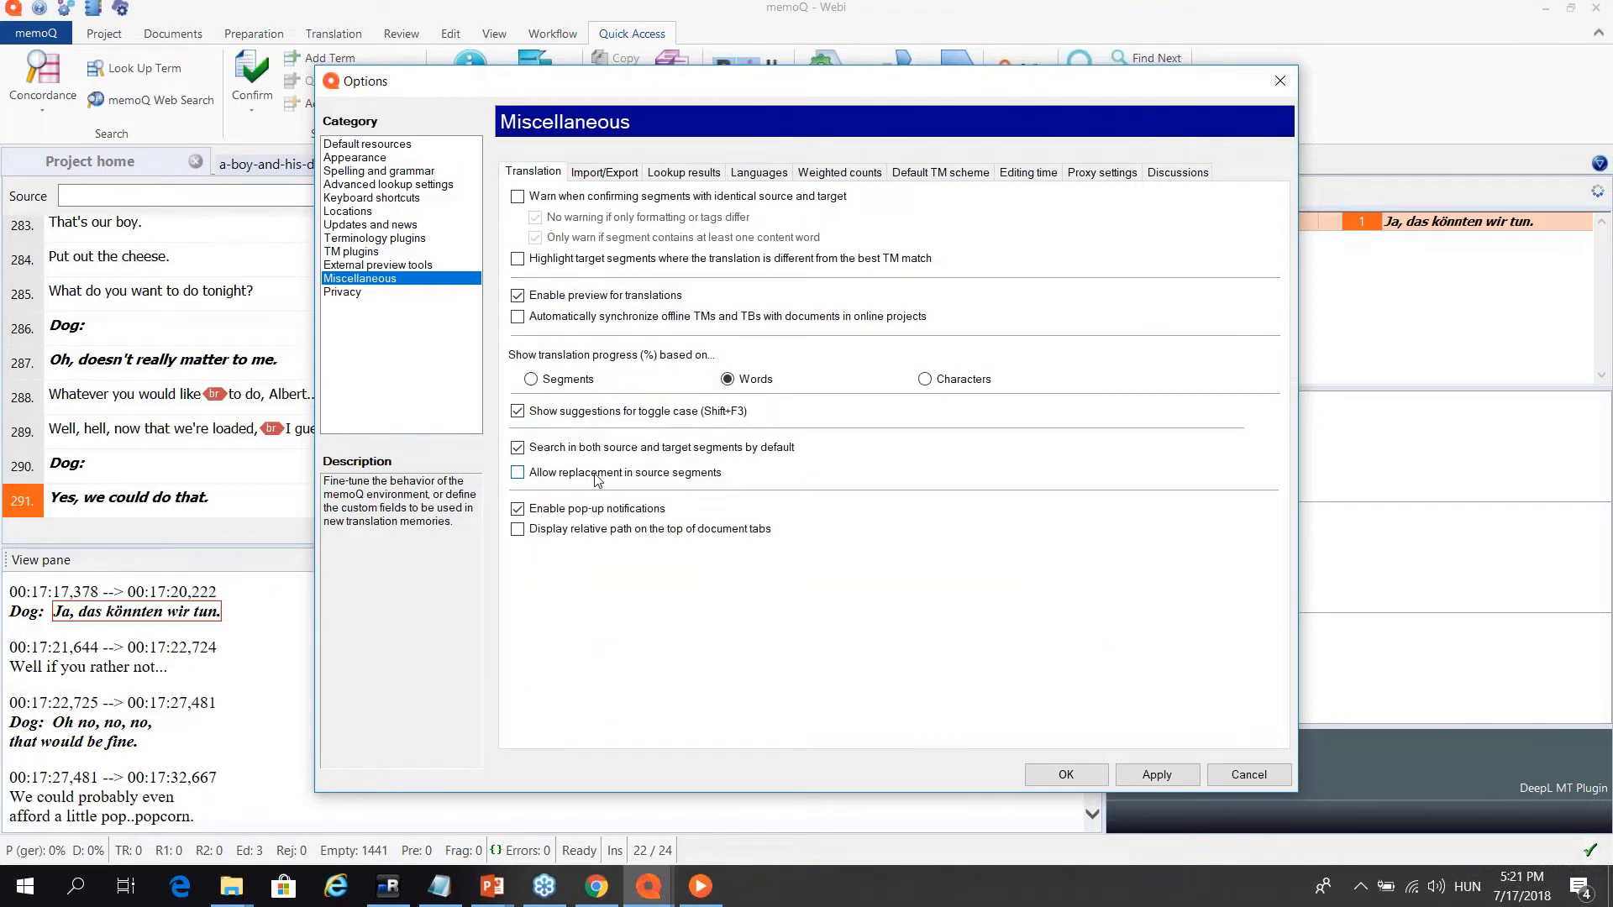
pyautogui.click(591, 412)
pyautogui.click(1064, 777)
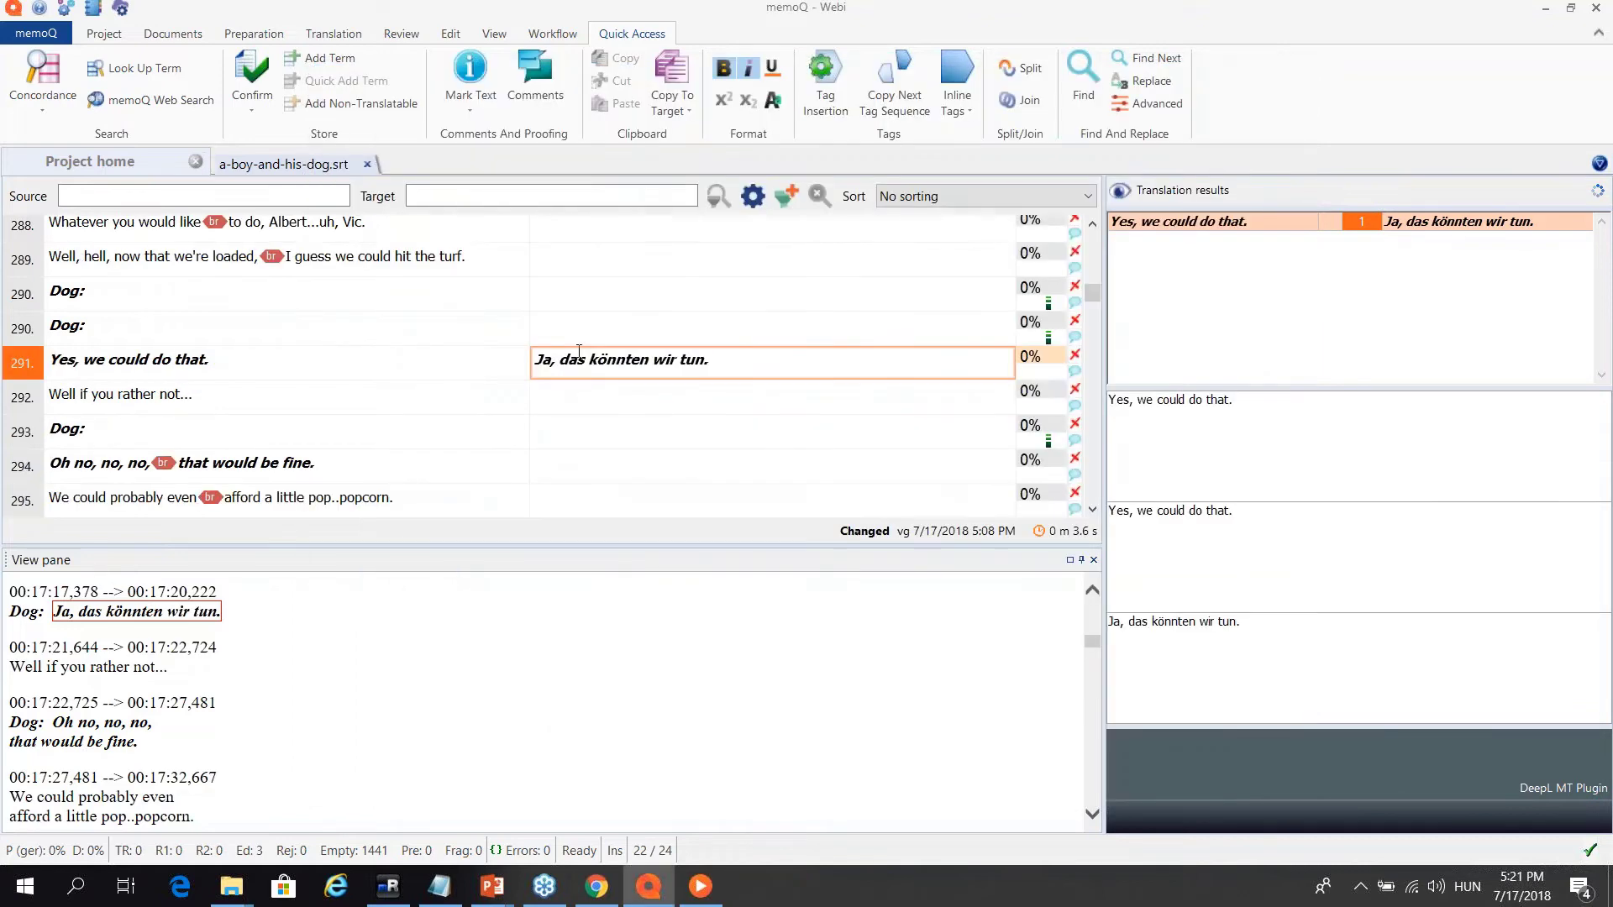
pyautogui.moveTo(656, 890)
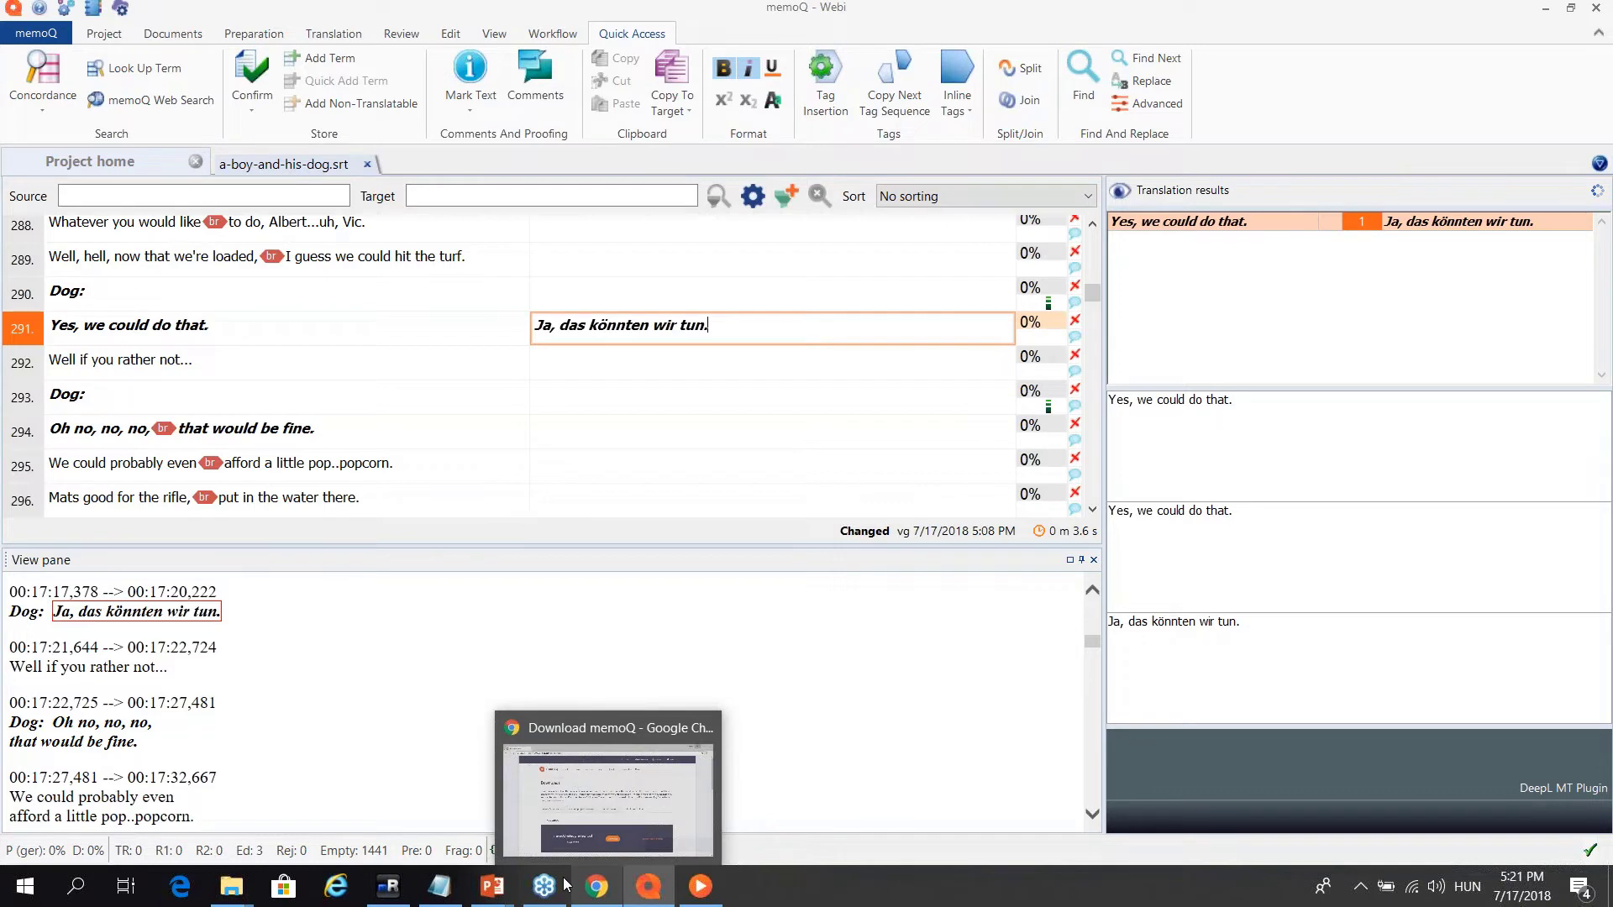
pyautogui.moveTo(501, 882)
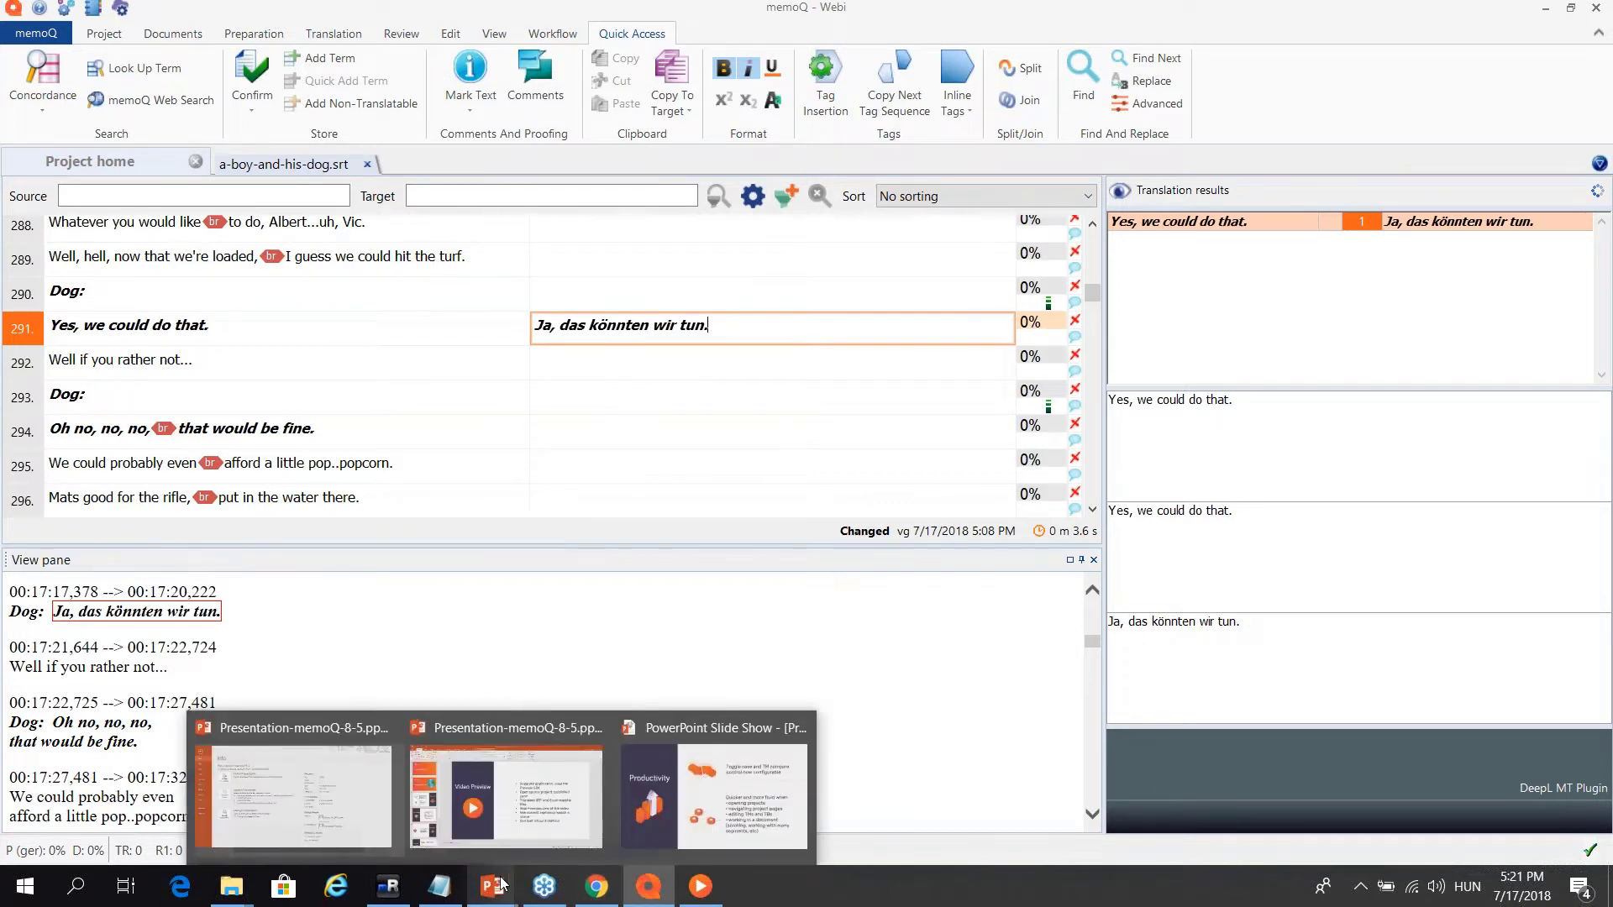
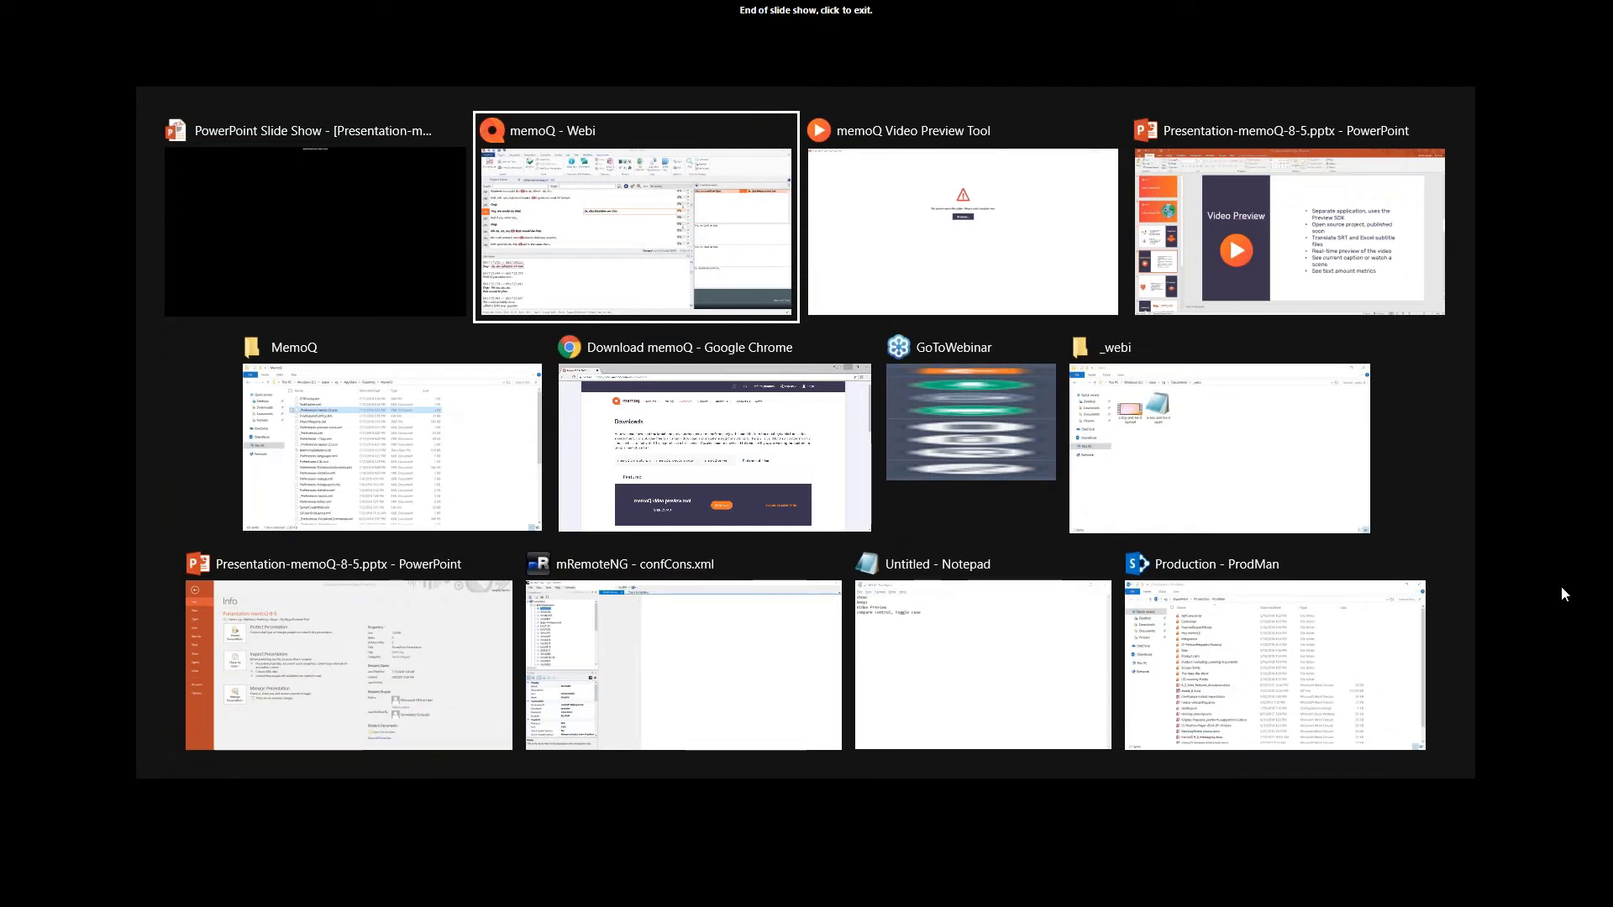
# Exit the slide show and return to editing slide 8, 'Server-to-server workflows'
pyautogui.click(1560, 586)
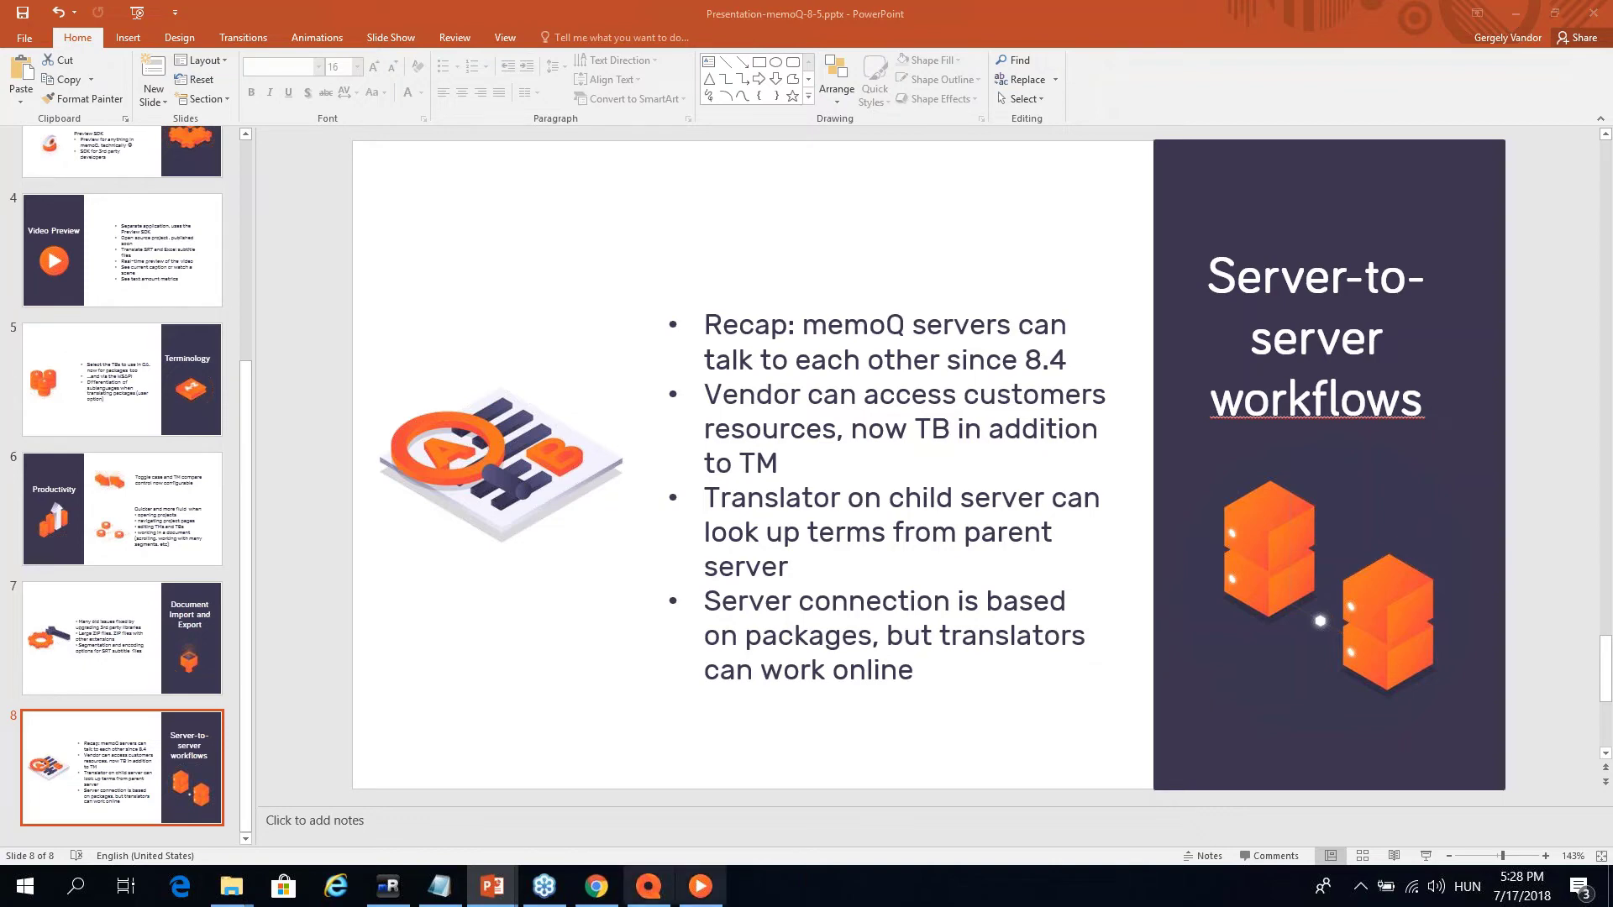
pyautogui.moveTo(696, 897)
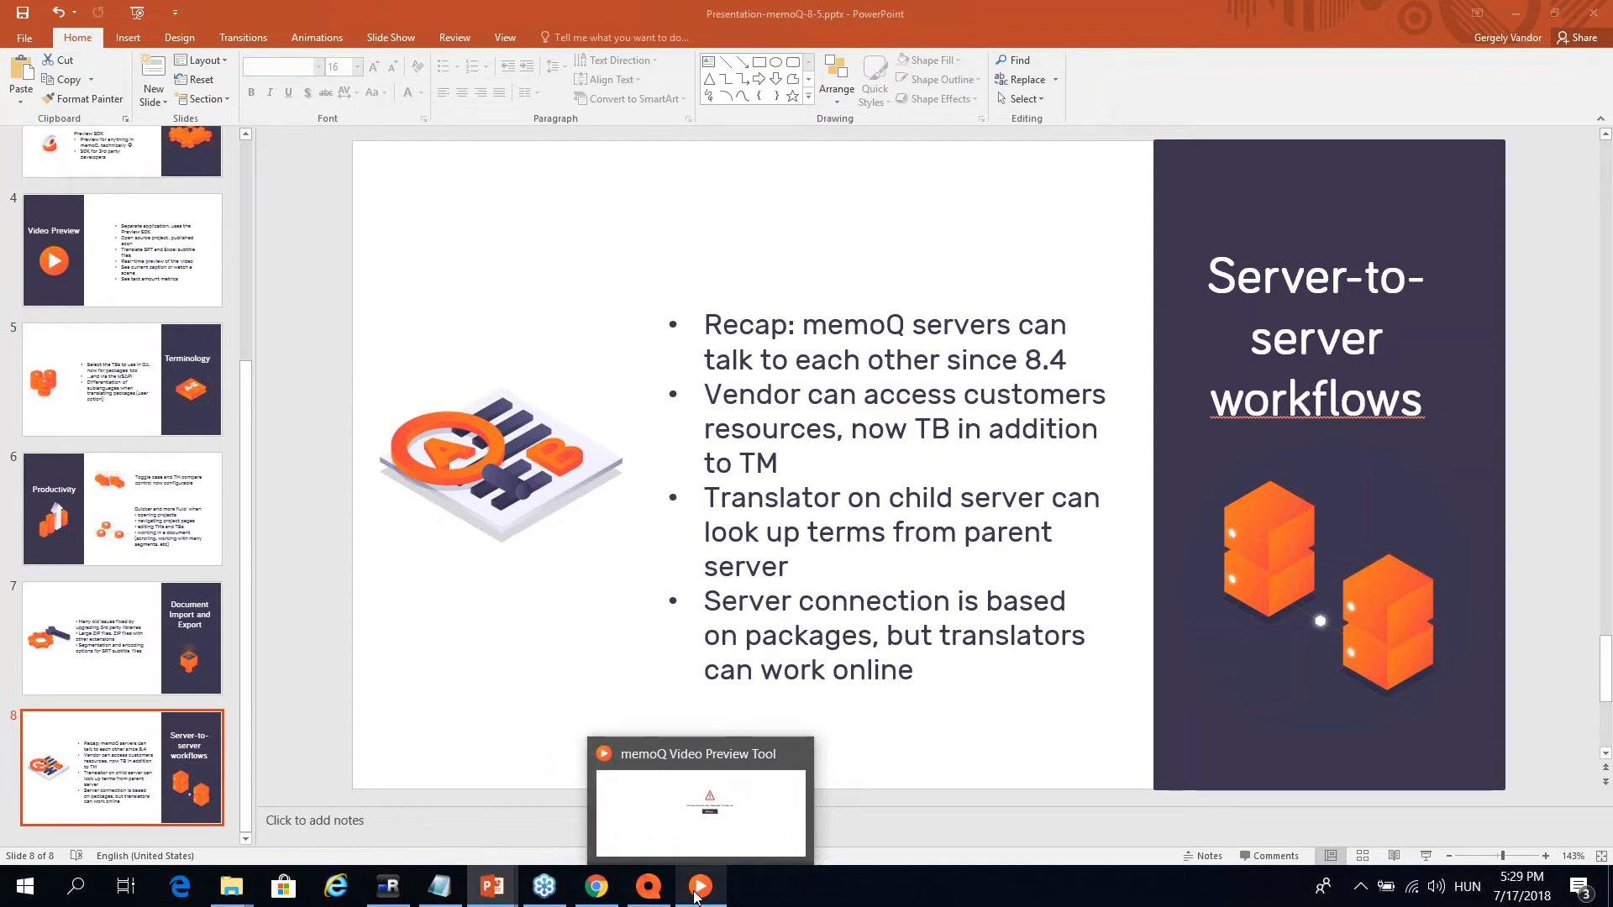
pyautogui.moveTo(237, 892)
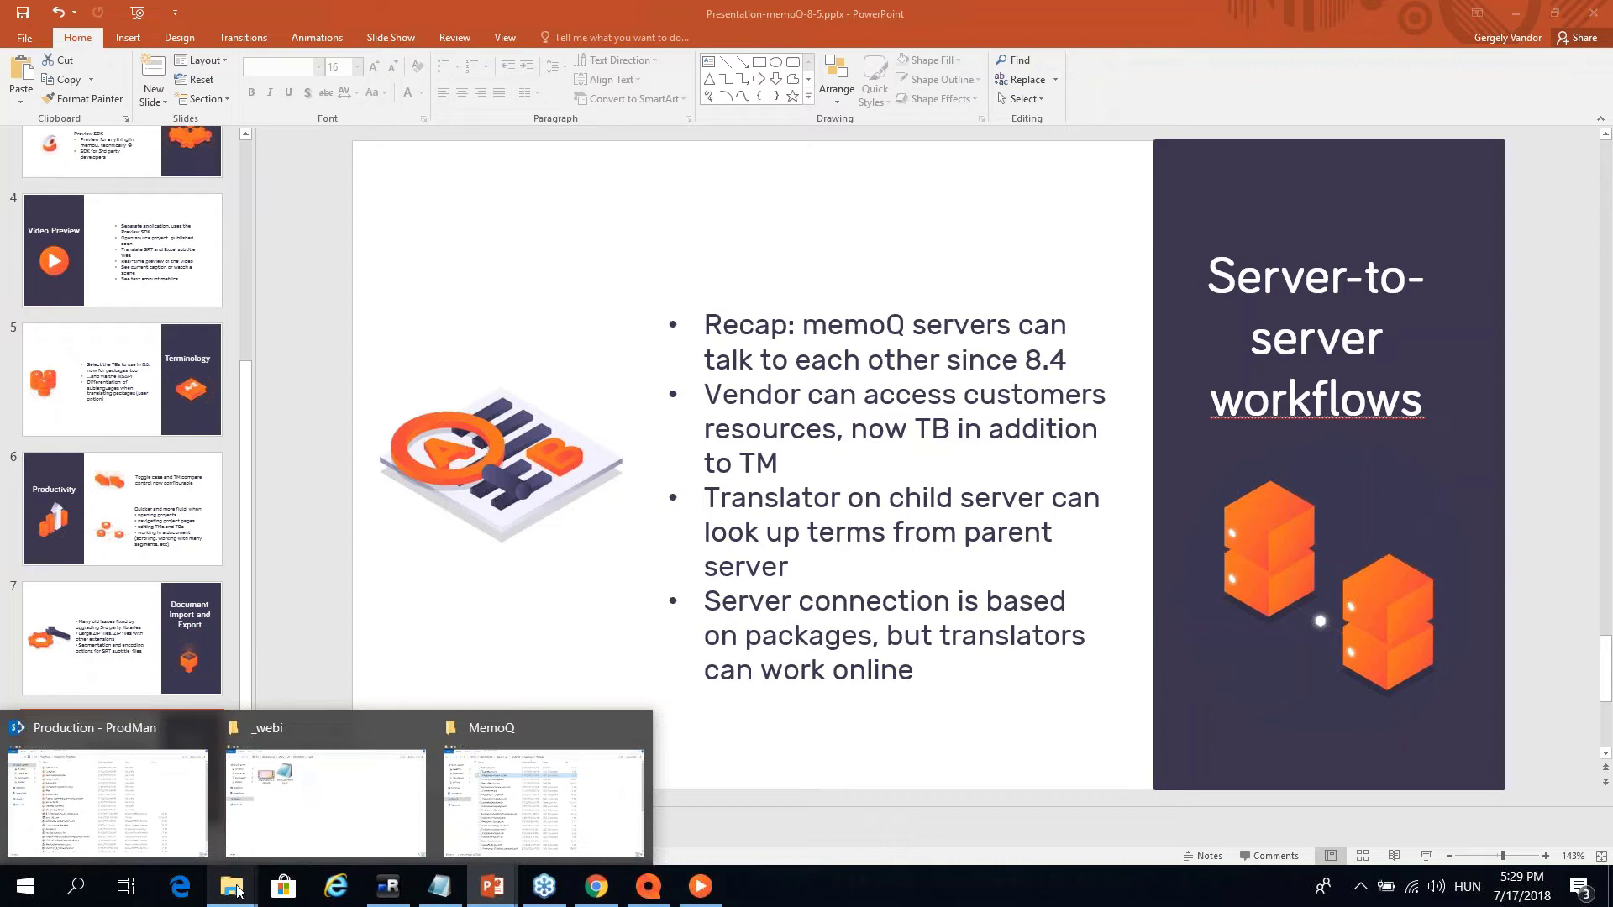
# Look over the _webi folder holding a-boy-and-his-dog.mp4 and its .srt, then return to memoQ
pyautogui.click(324, 794)
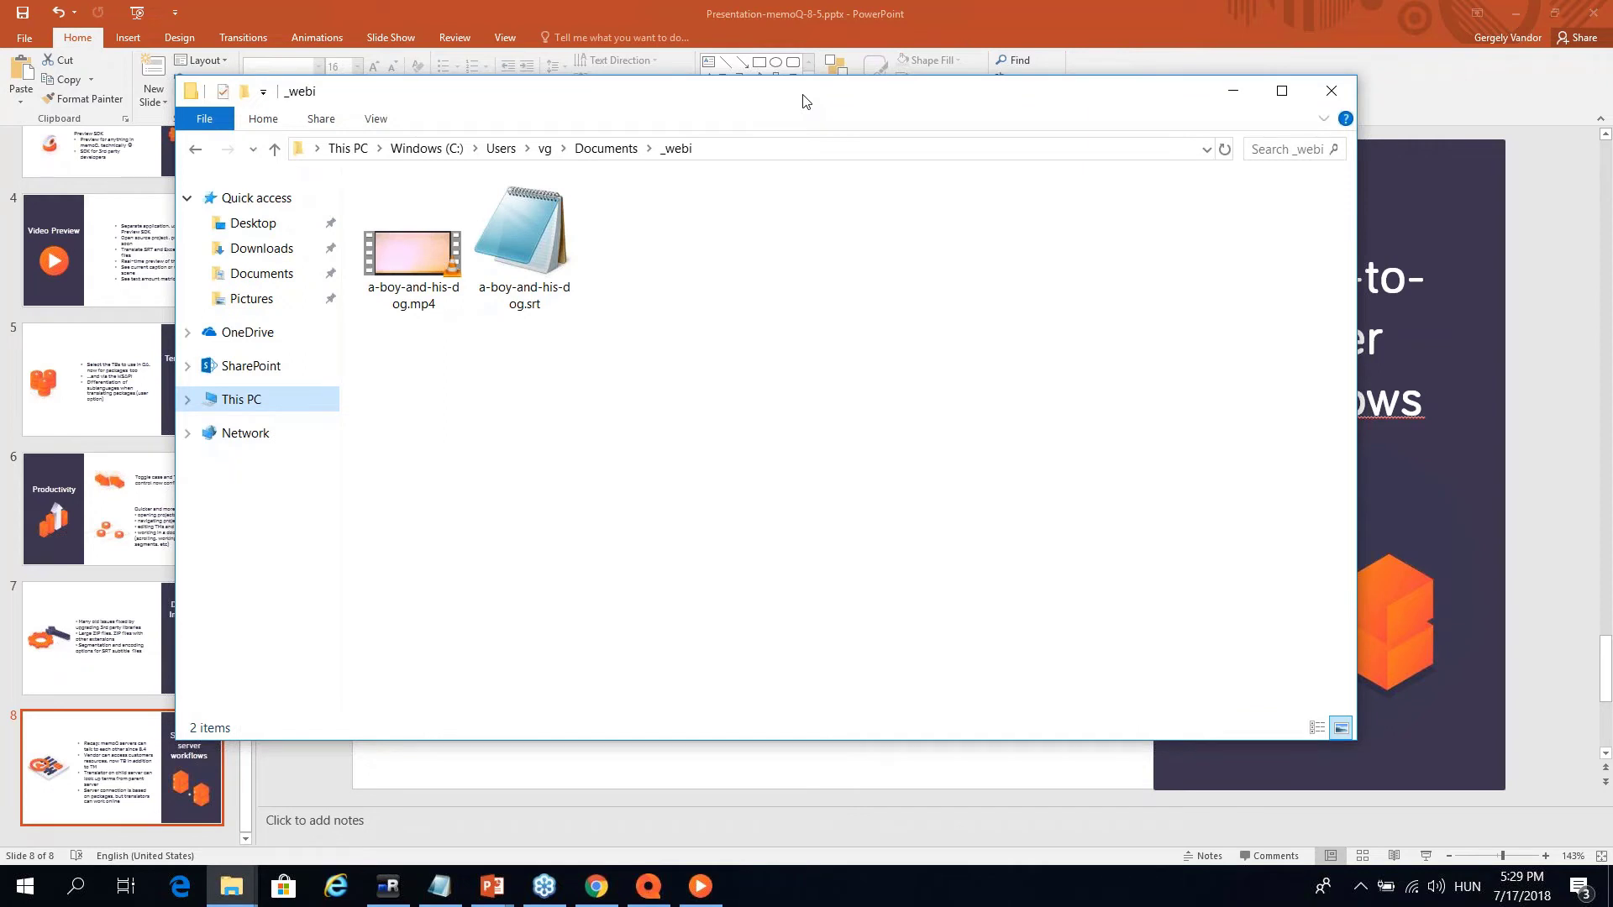
pyautogui.moveTo(804, 101); pyautogui.dragTo(790, 144)
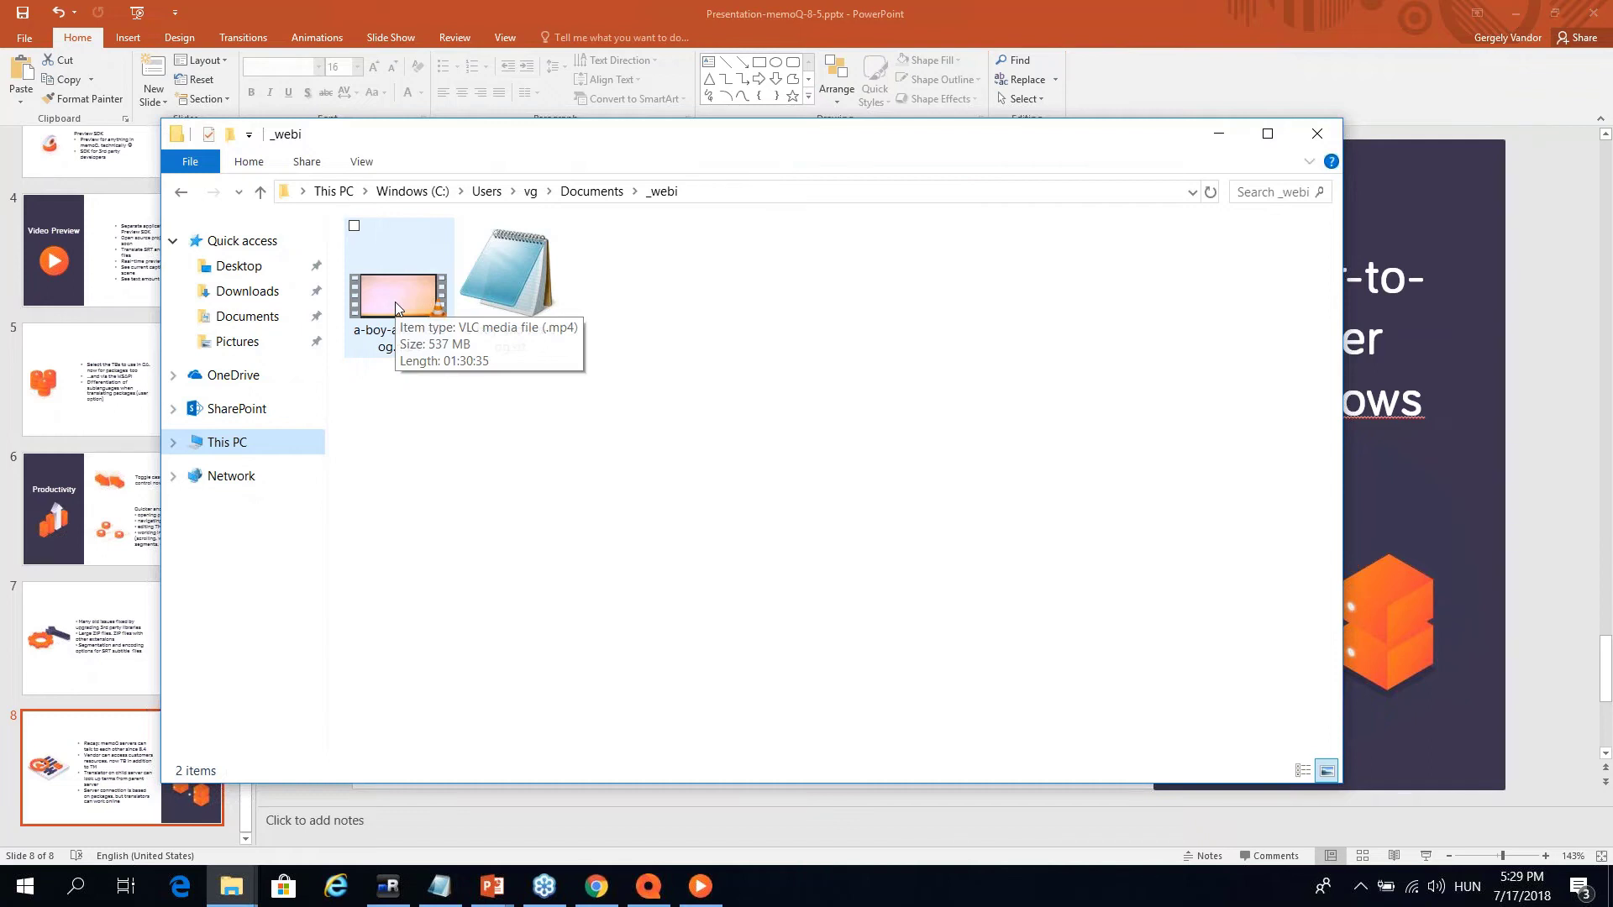
pyautogui.hotkey('alt', 'Tab')
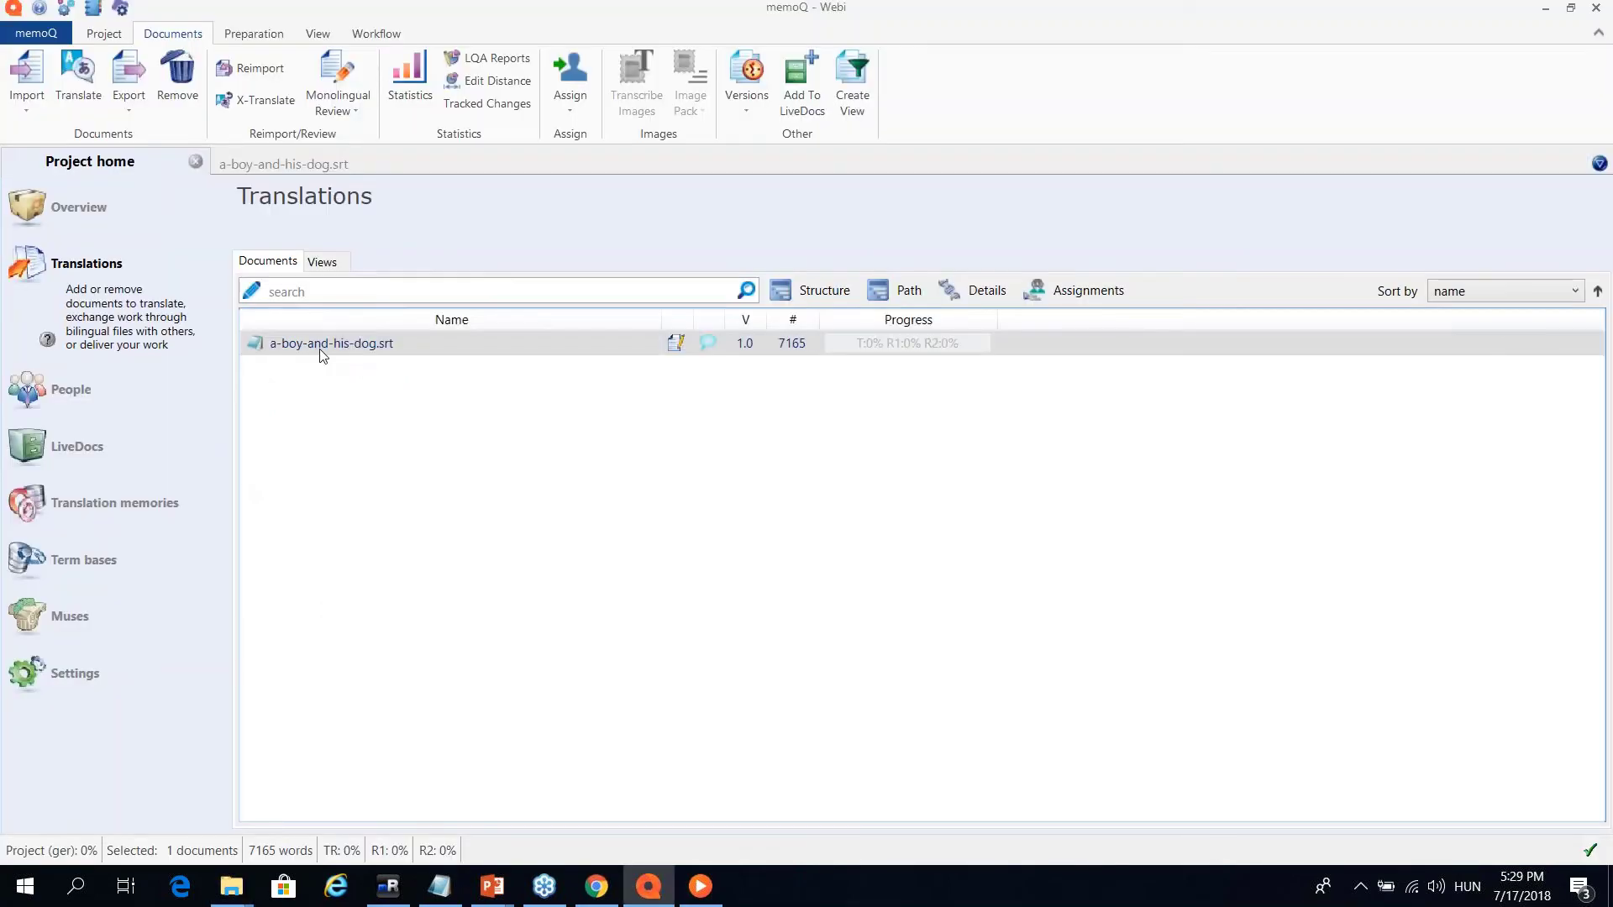
pyautogui.click(975, 659)
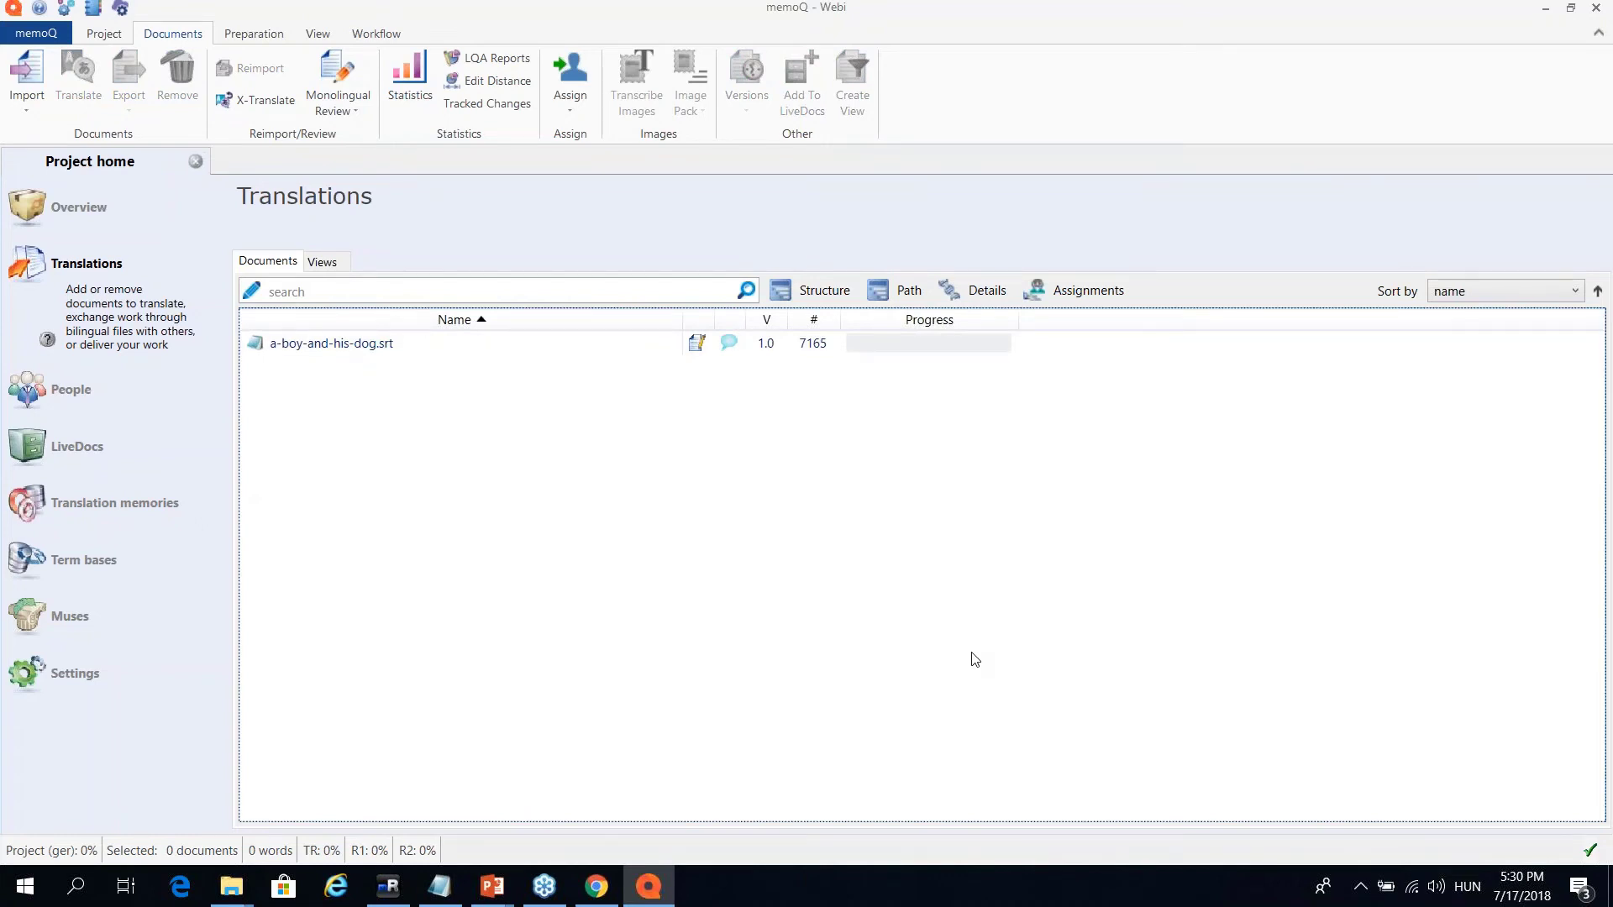
# Open a-boy-and-his-dog.srt from the Translations list in the translation editor
pyautogui.doubleClick(332, 343)
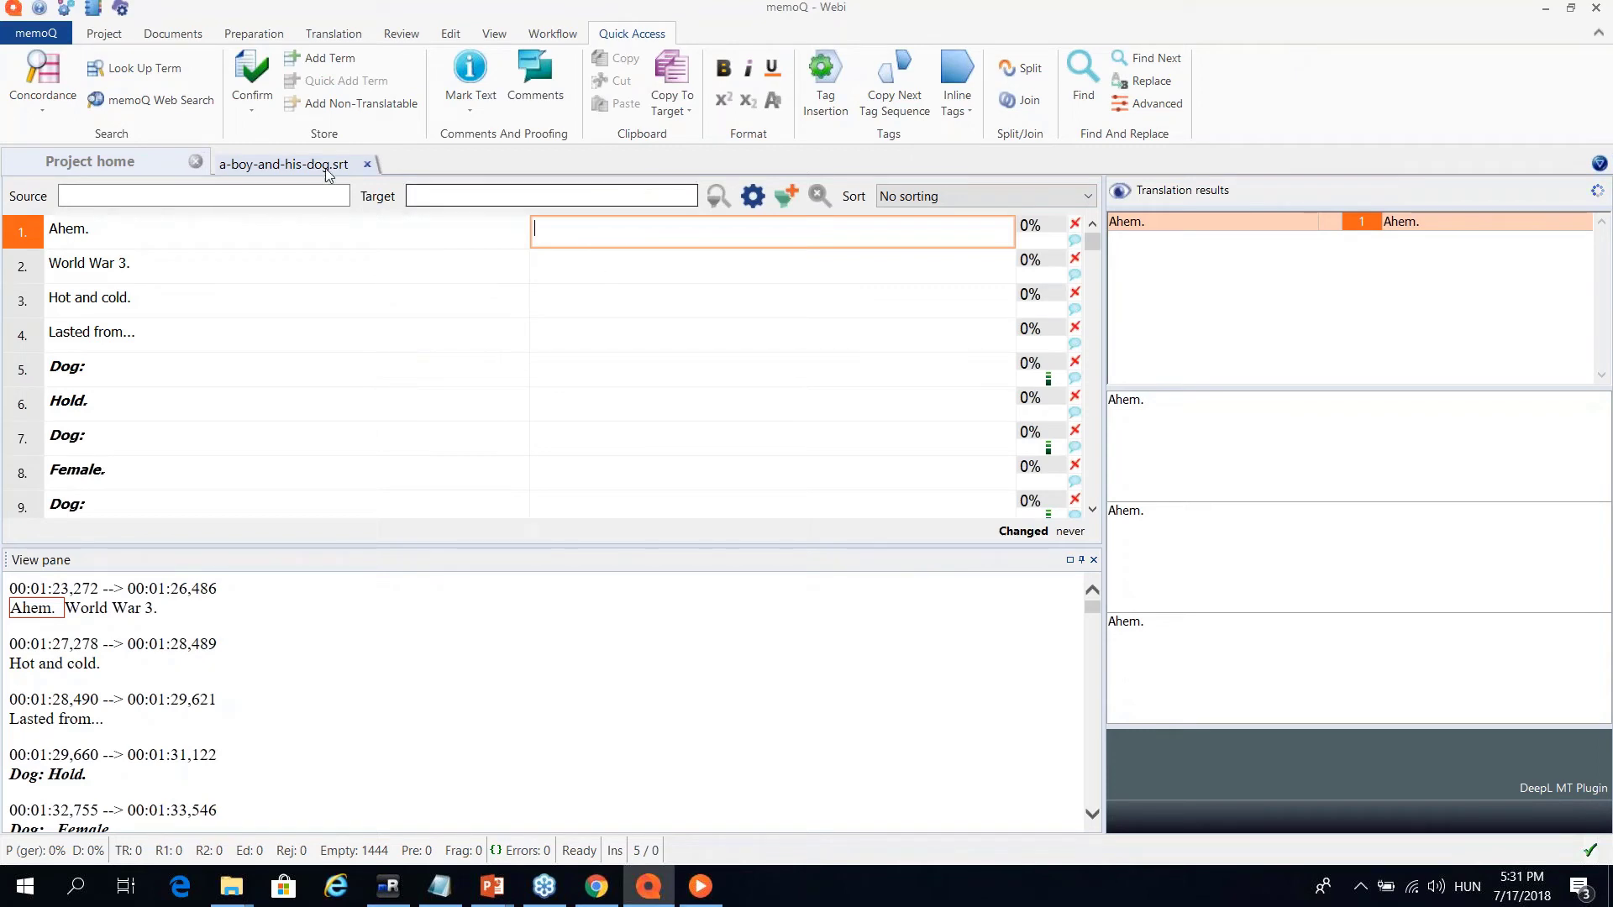
# Go to the project's settings and bring up its machine translation settings
pyautogui.click(100, 159)
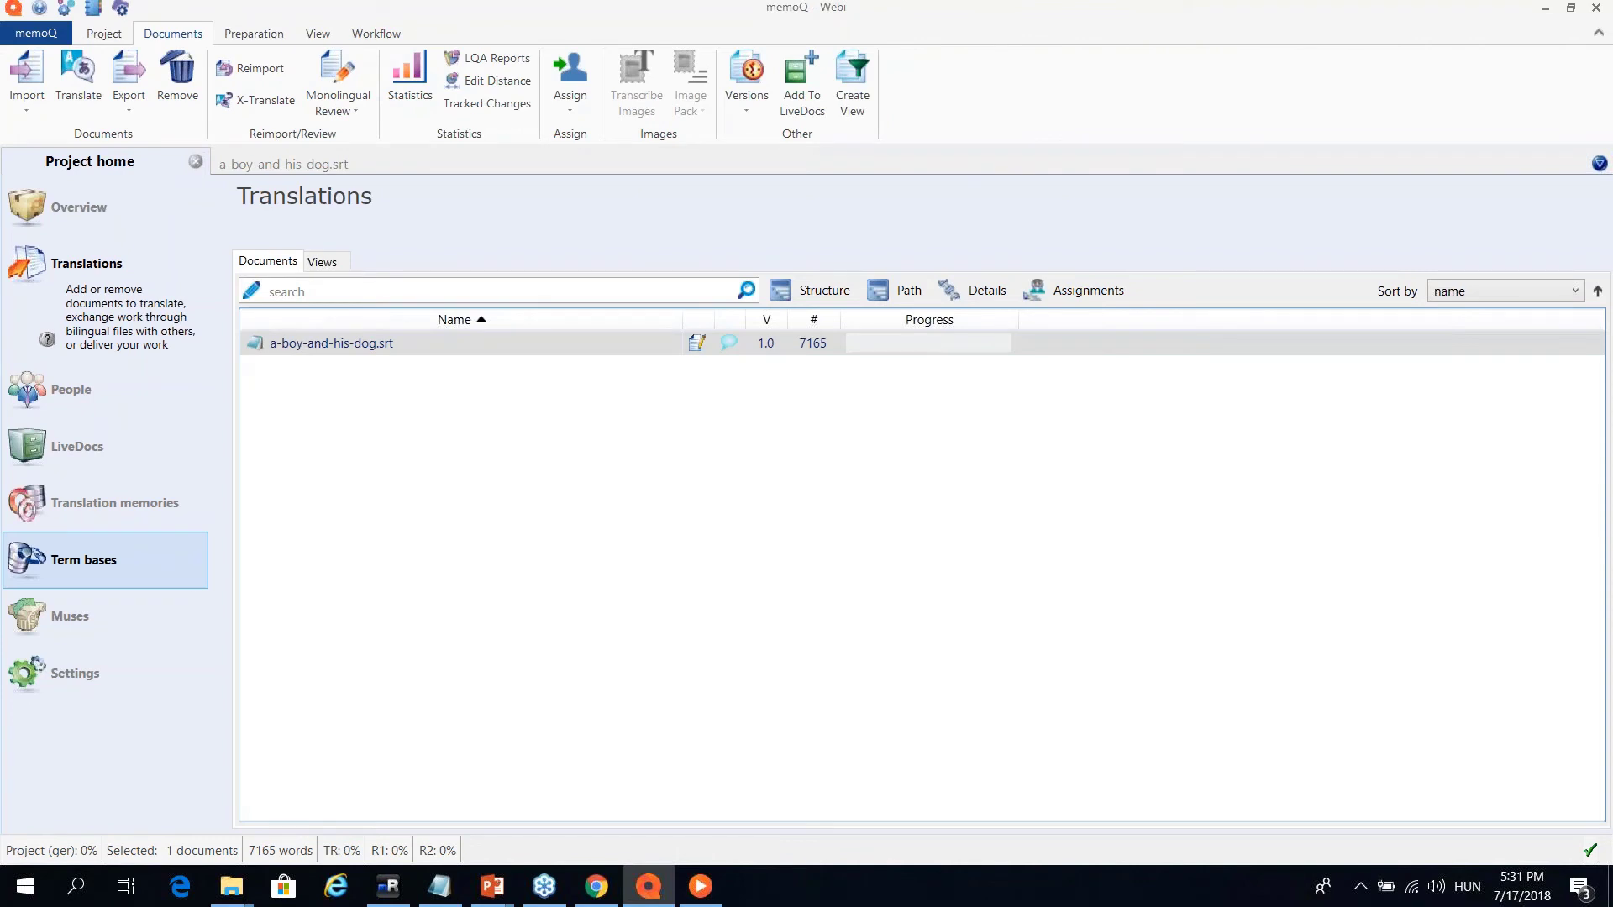
pyautogui.click(75, 673)
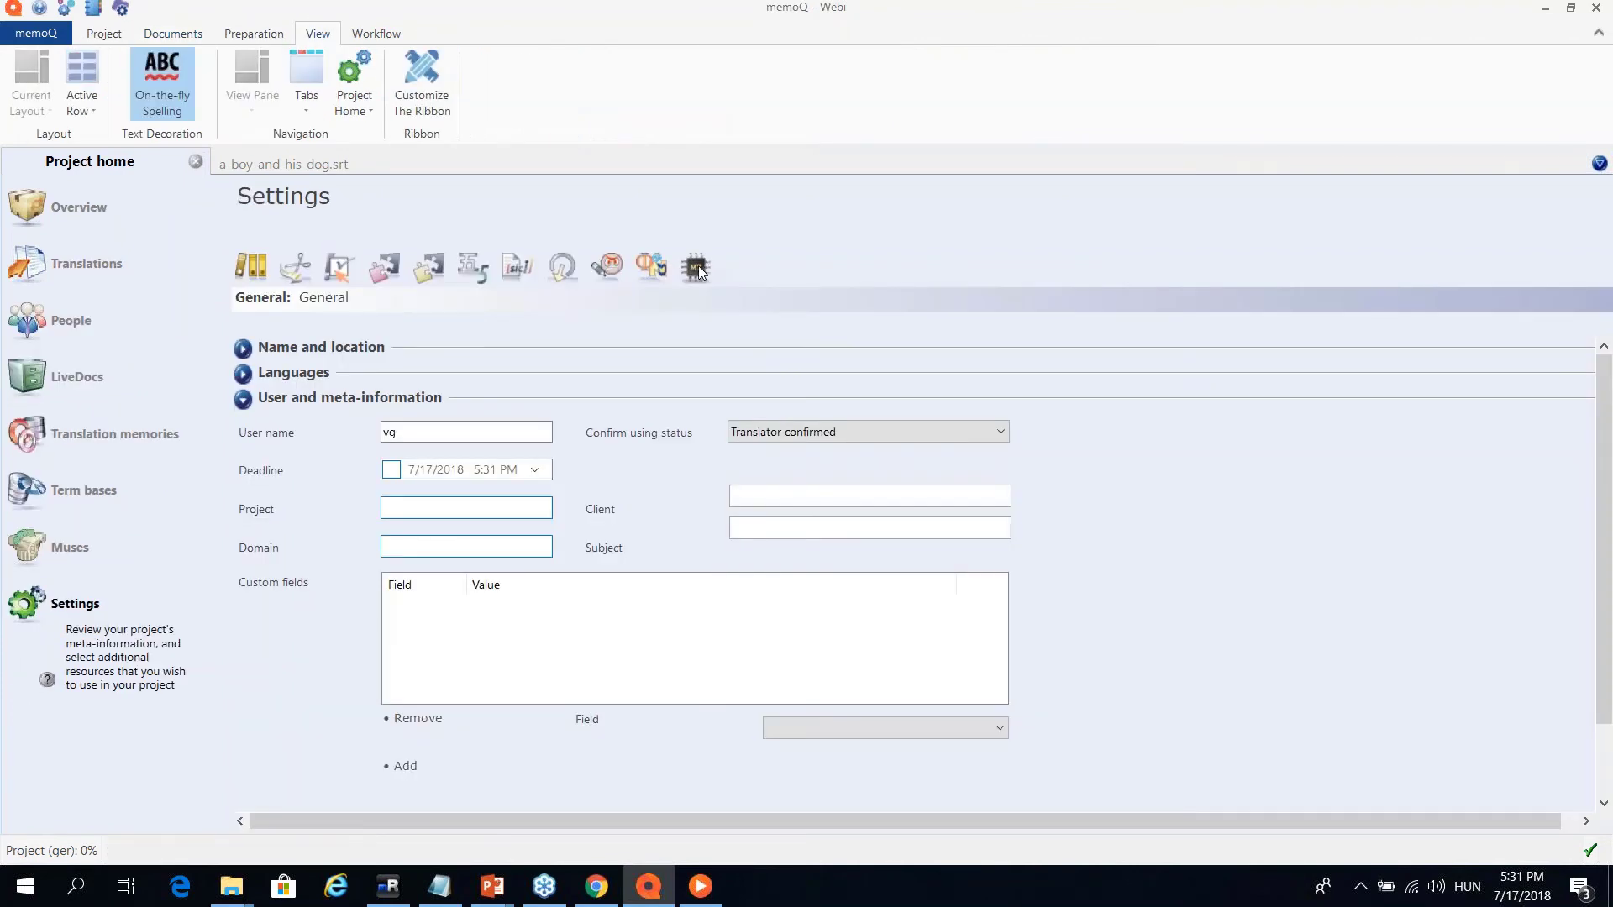
pyautogui.click(698, 271)
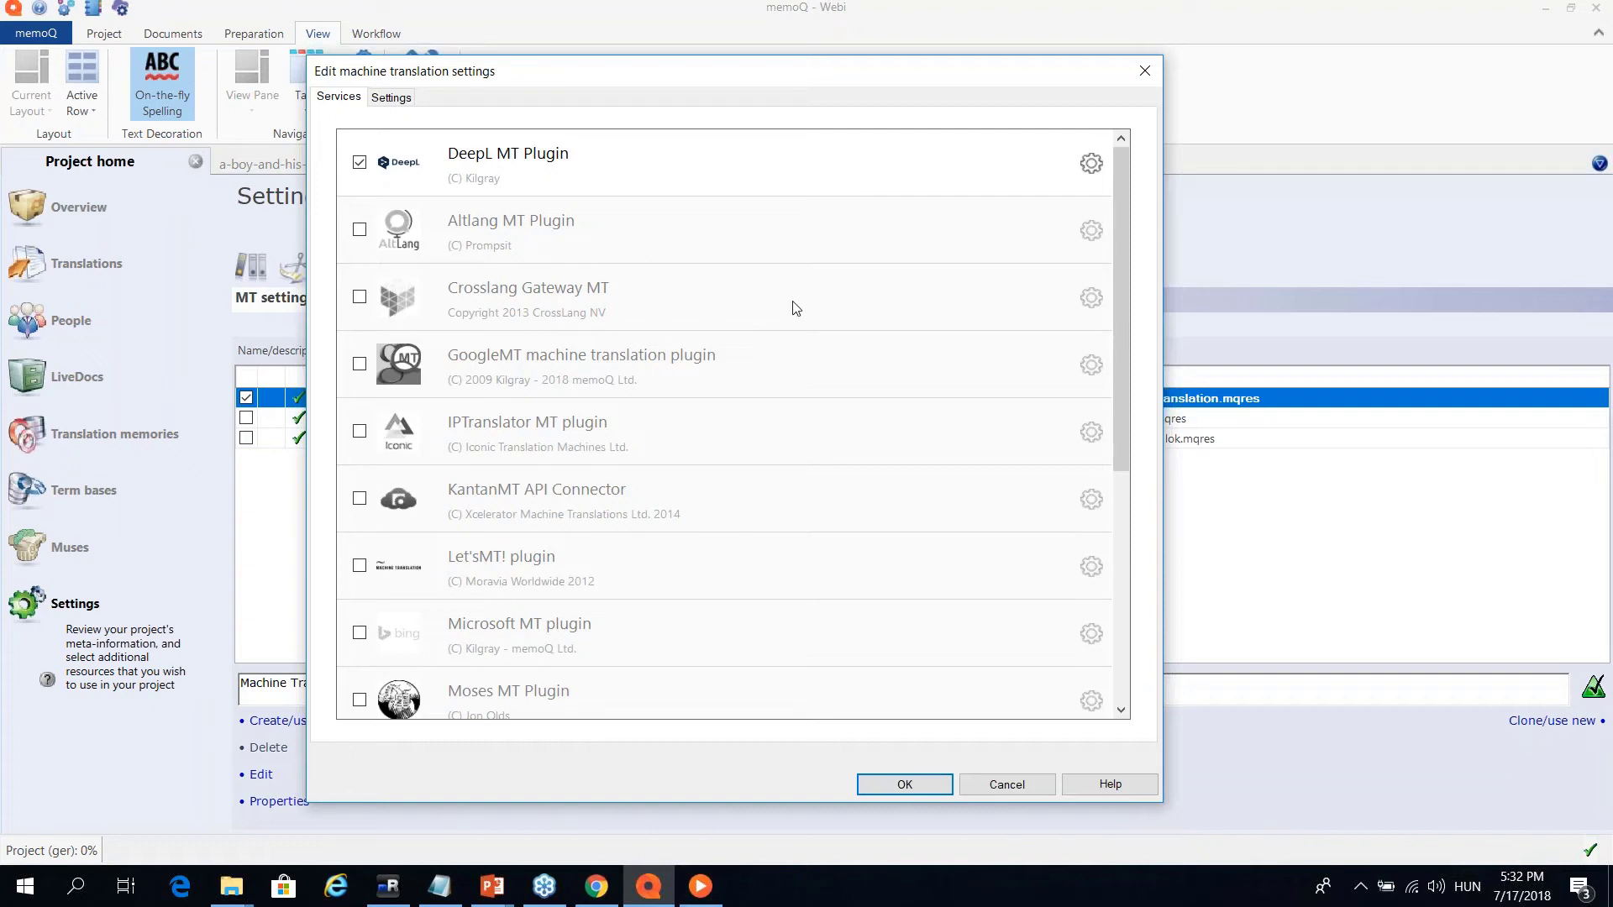
# Open the DeepL MT Plugin configuration, cancel it, and reposition the MT settings dialog
pyautogui.click(1092, 165)
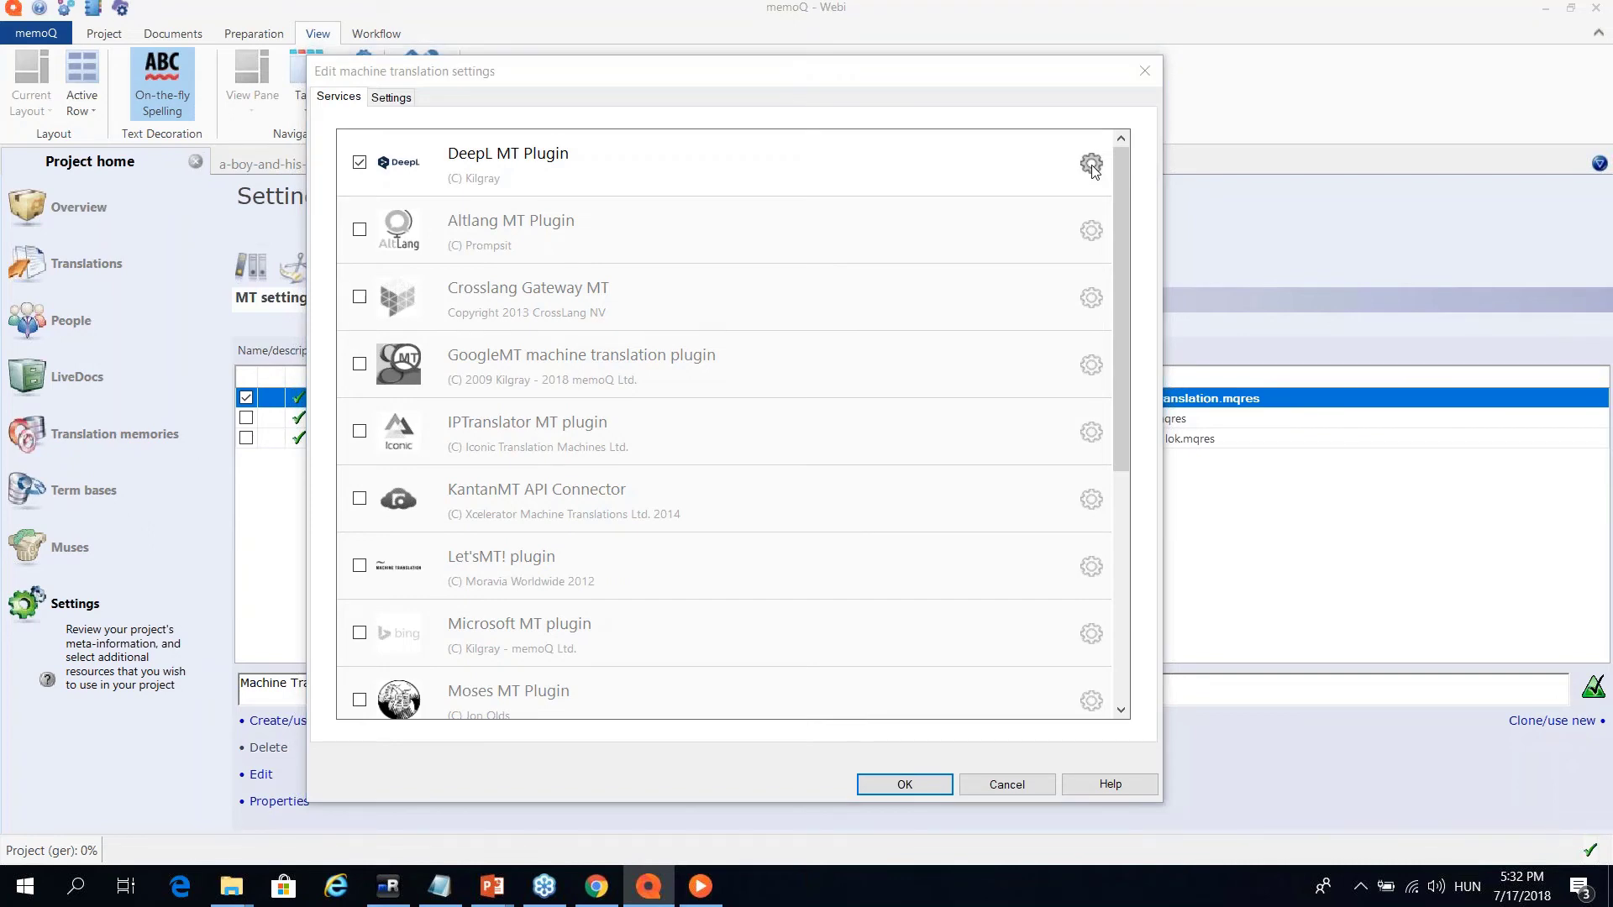
pyautogui.moveTo(504, 183); pyautogui.dragTo(738, 364)
pyautogui.click(791, 498)
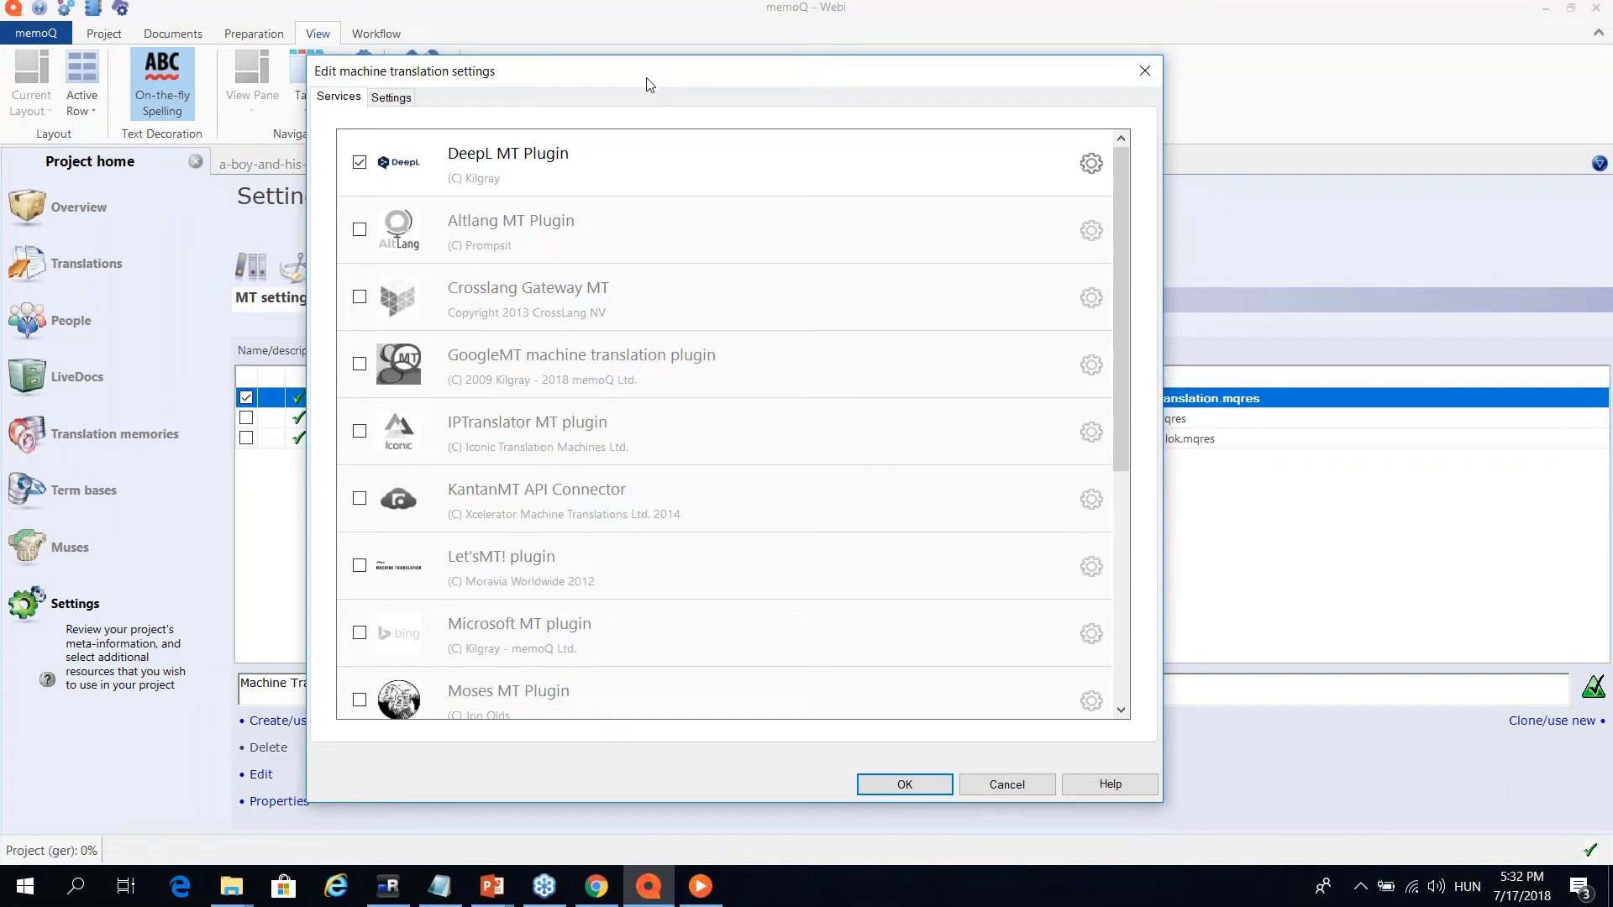
pyautogui.moveTo(646, 84); pyautogui.dragTo(649, 102)
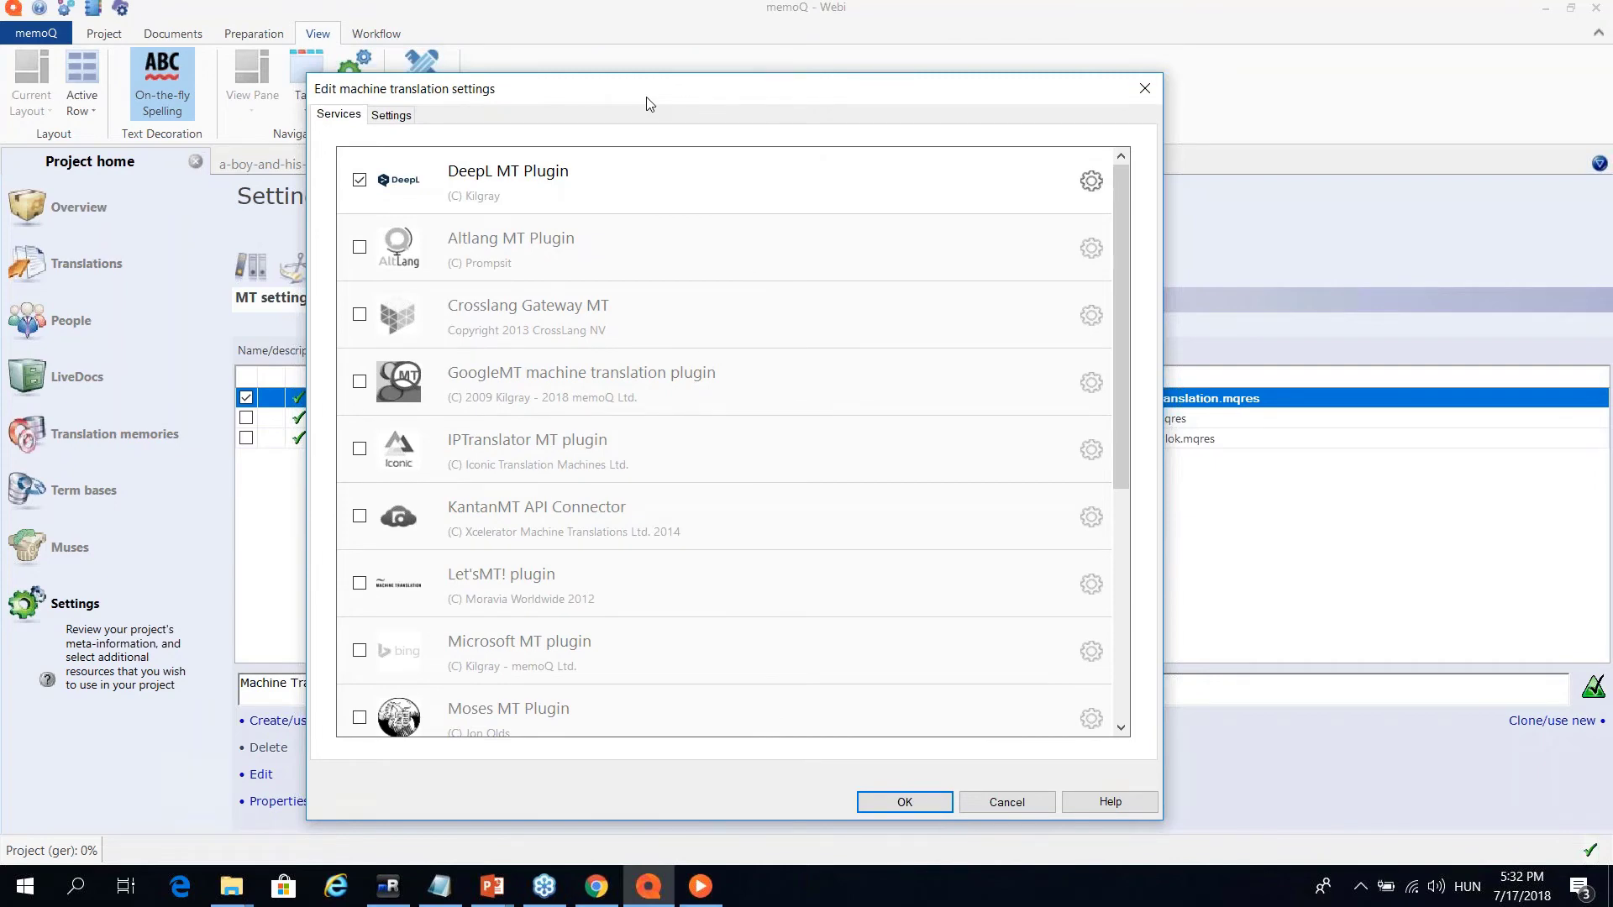
pyautogui.moveTo(648, 103); pyautogui.dragTo(626, 178)
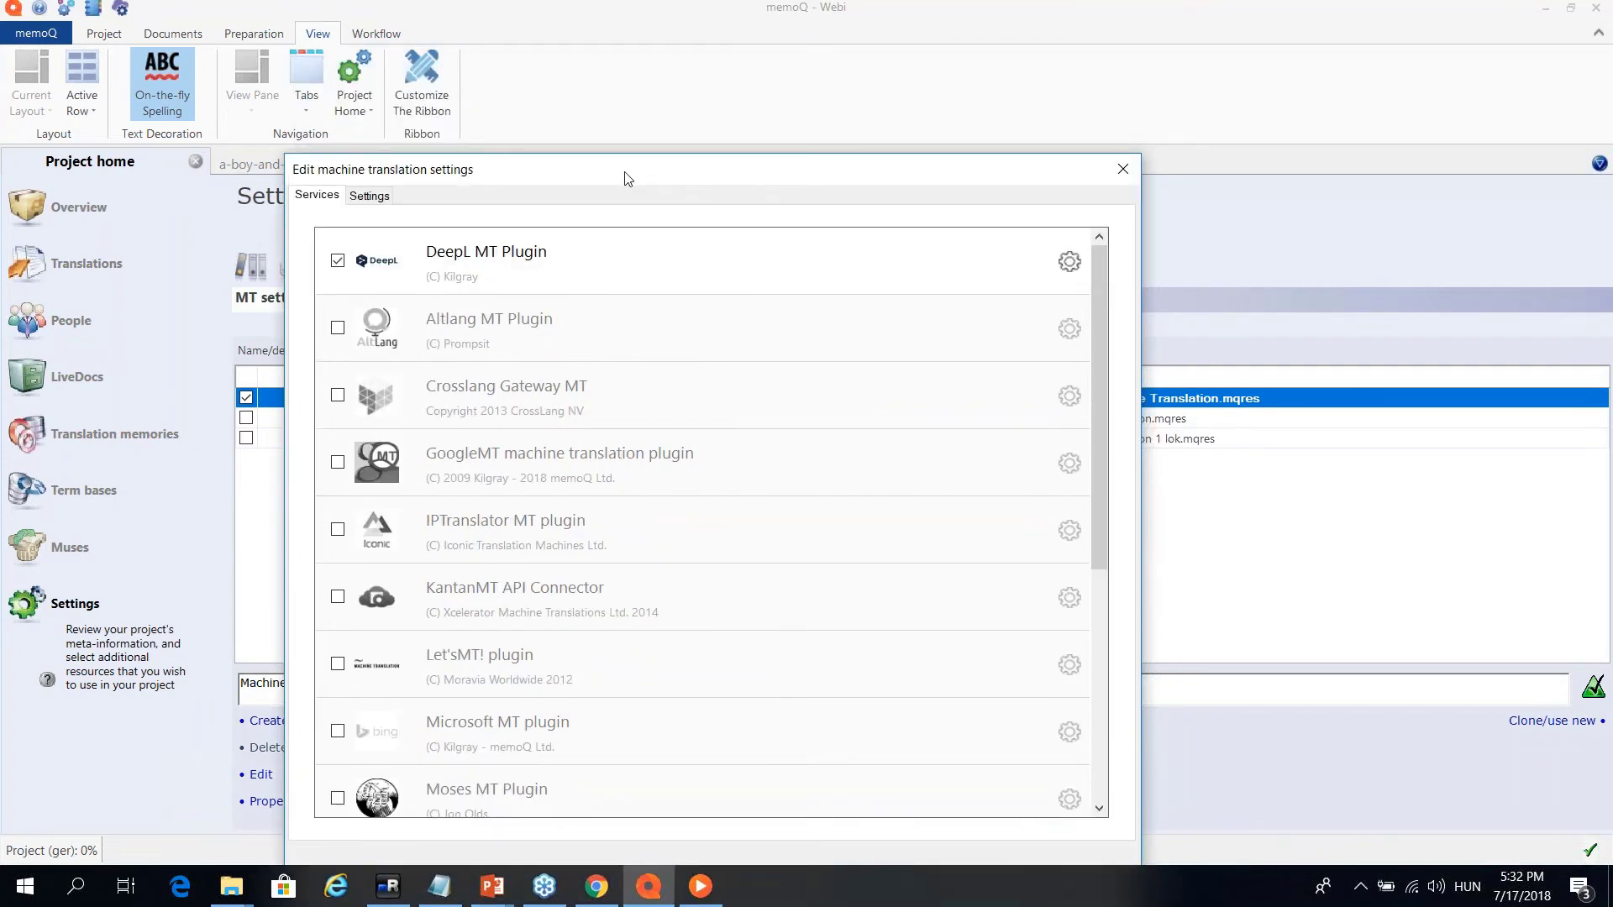
pyautogui.moveTo(624, 178); pyautogui.dragTo(619, 132)
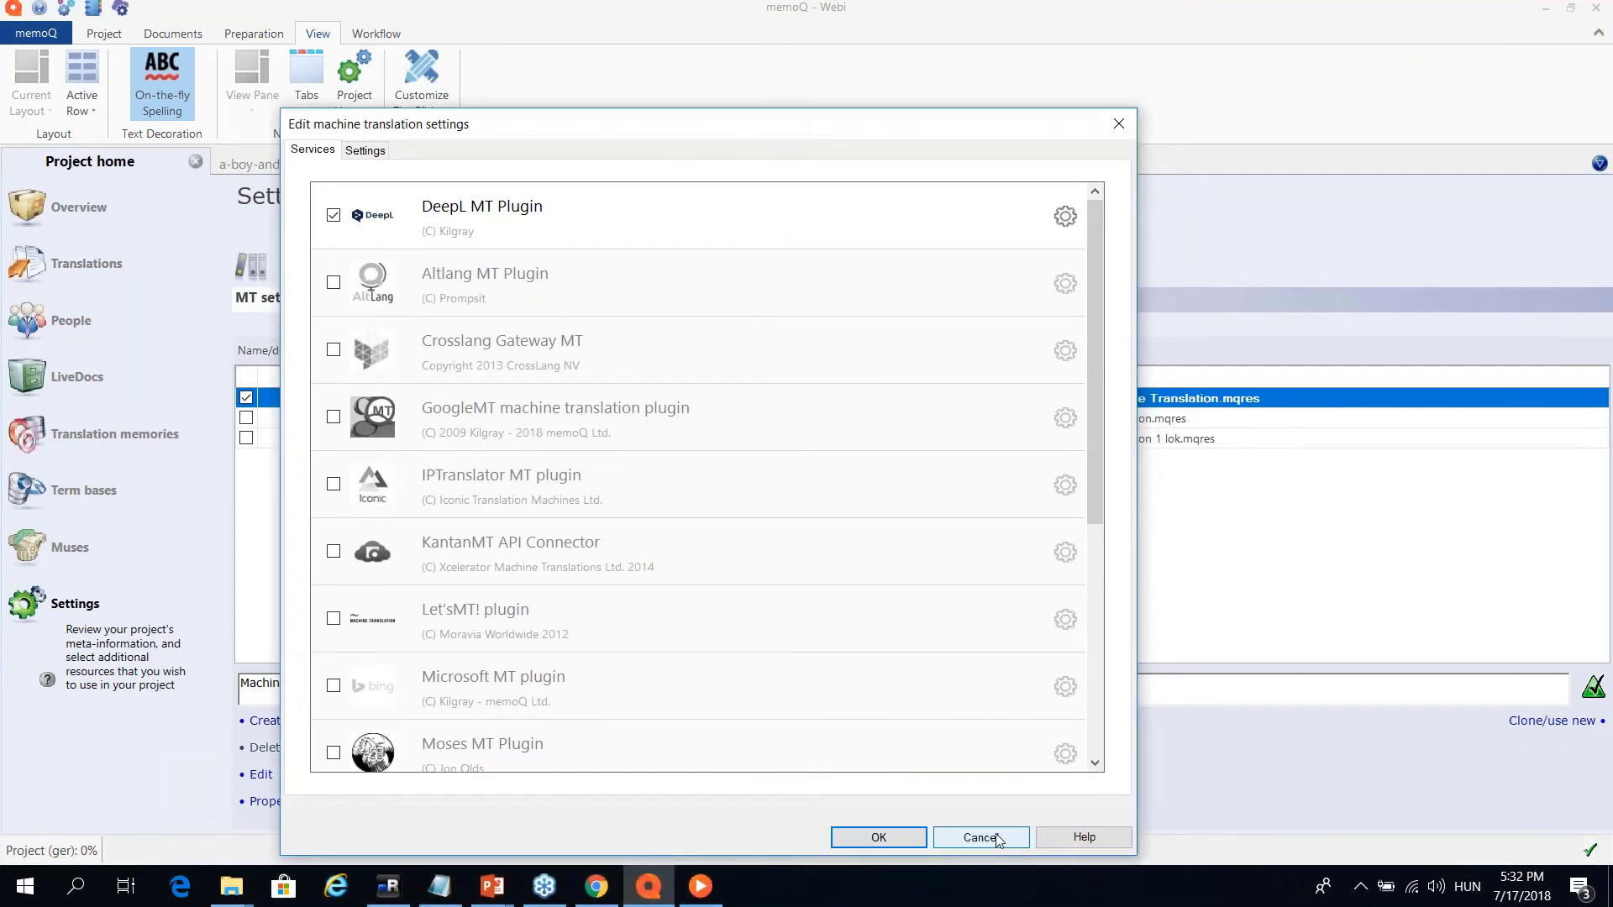
# Cancel the Edit machine translation settings dialog, returning to the MT settings list unchanged
pyautogui.click(980, 837)
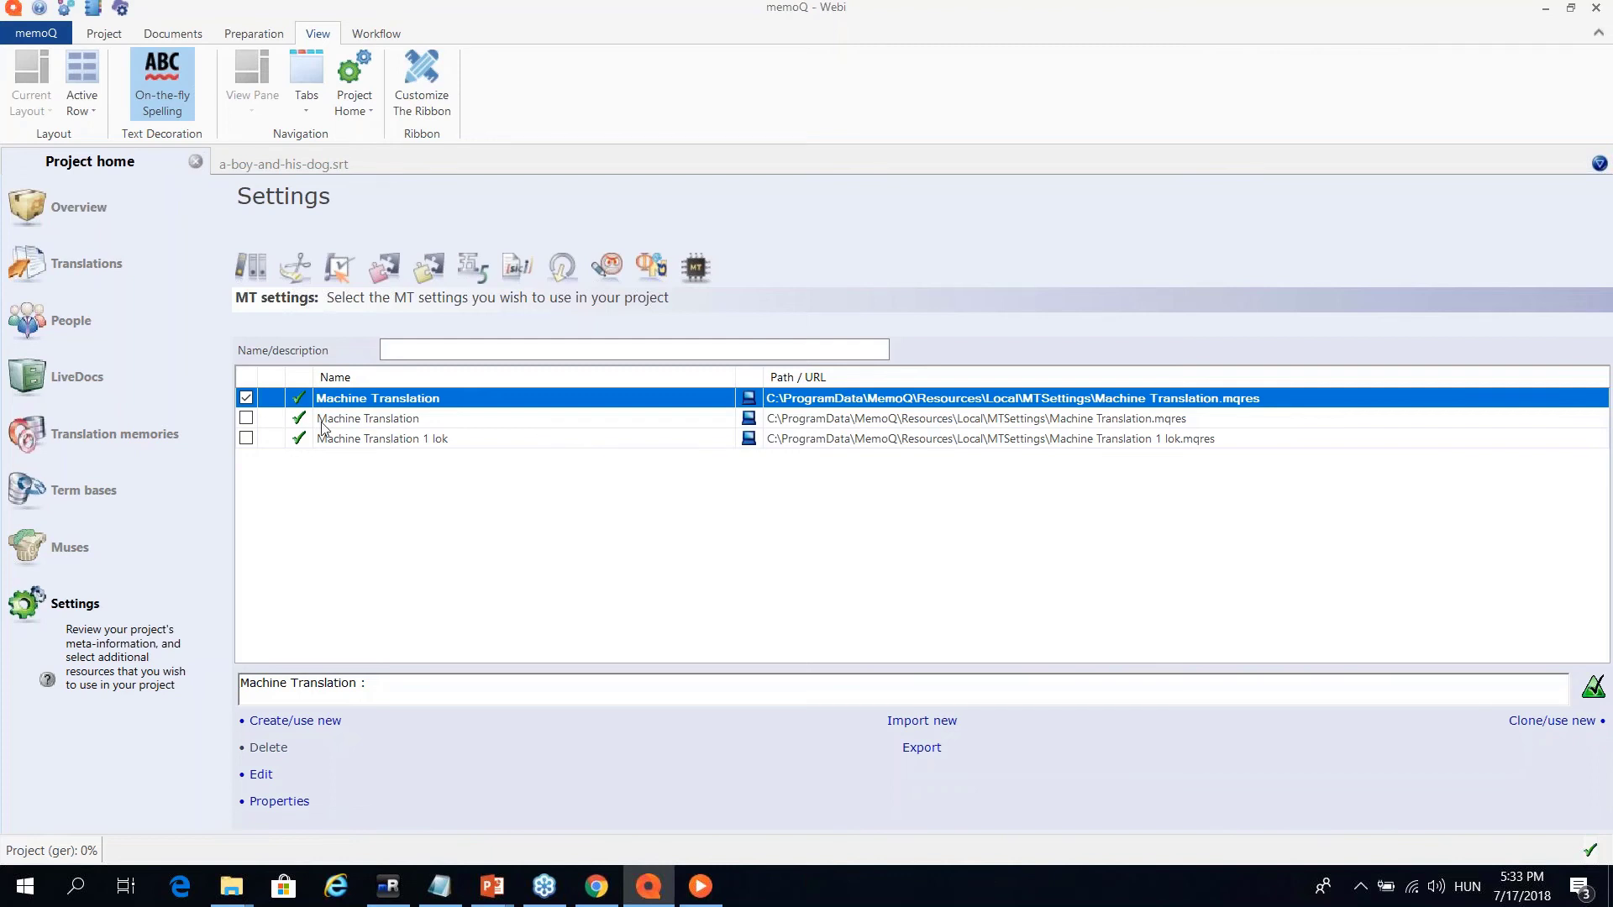
# Check Machine Translation 1 lok for the project and cancel the reassign_teszt template edit
pyautogui.click(246, 438)
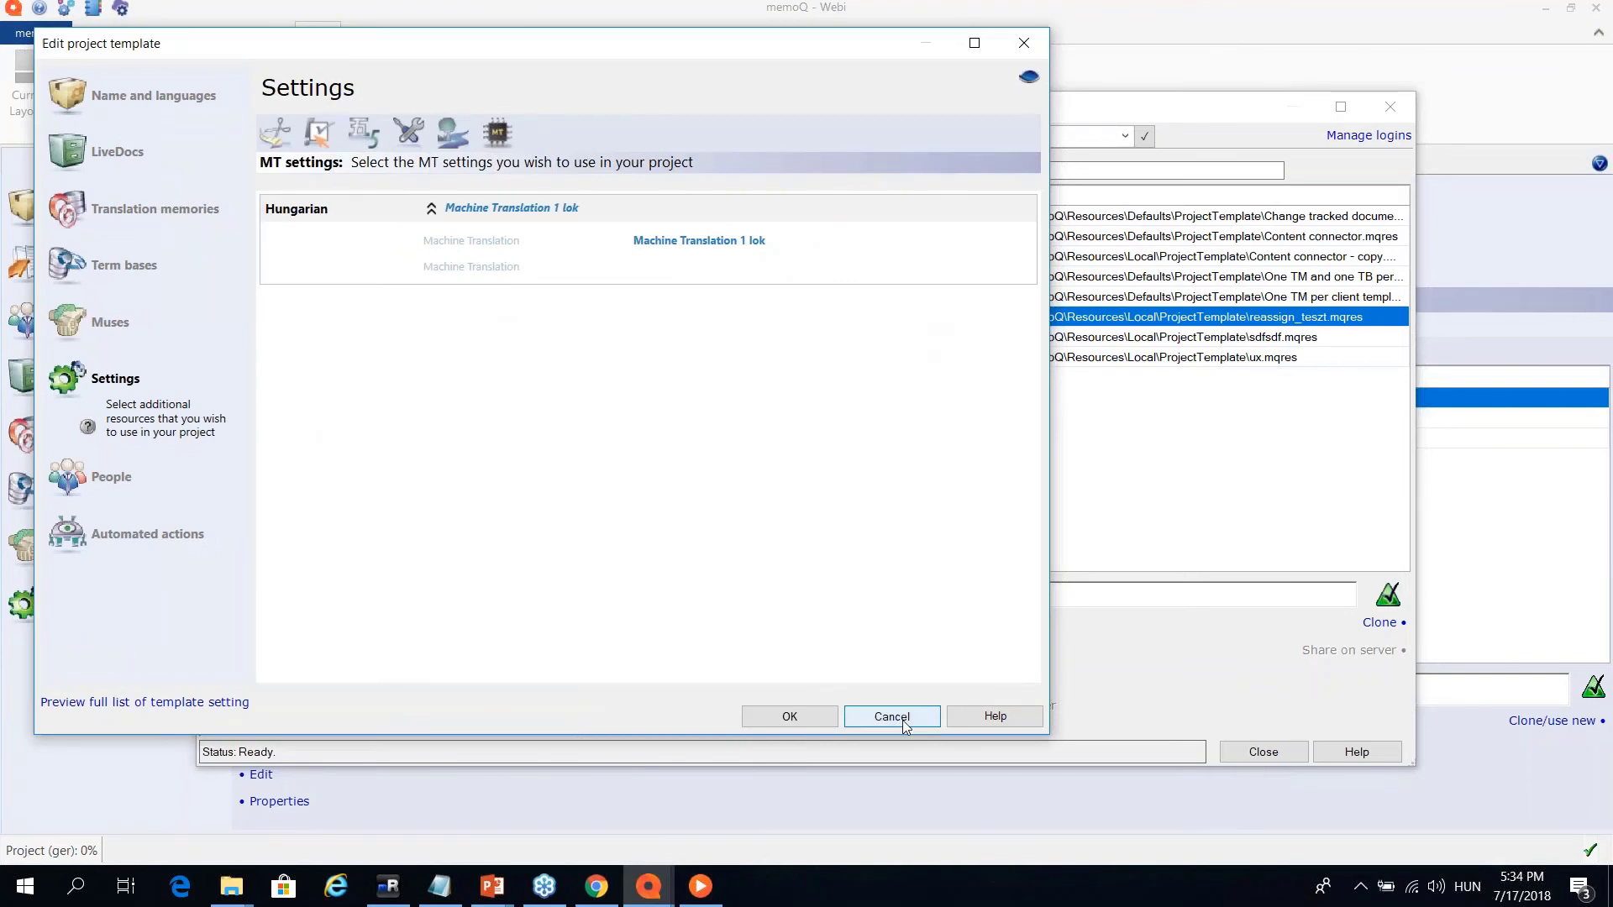
pyautogui.click(891, 716)
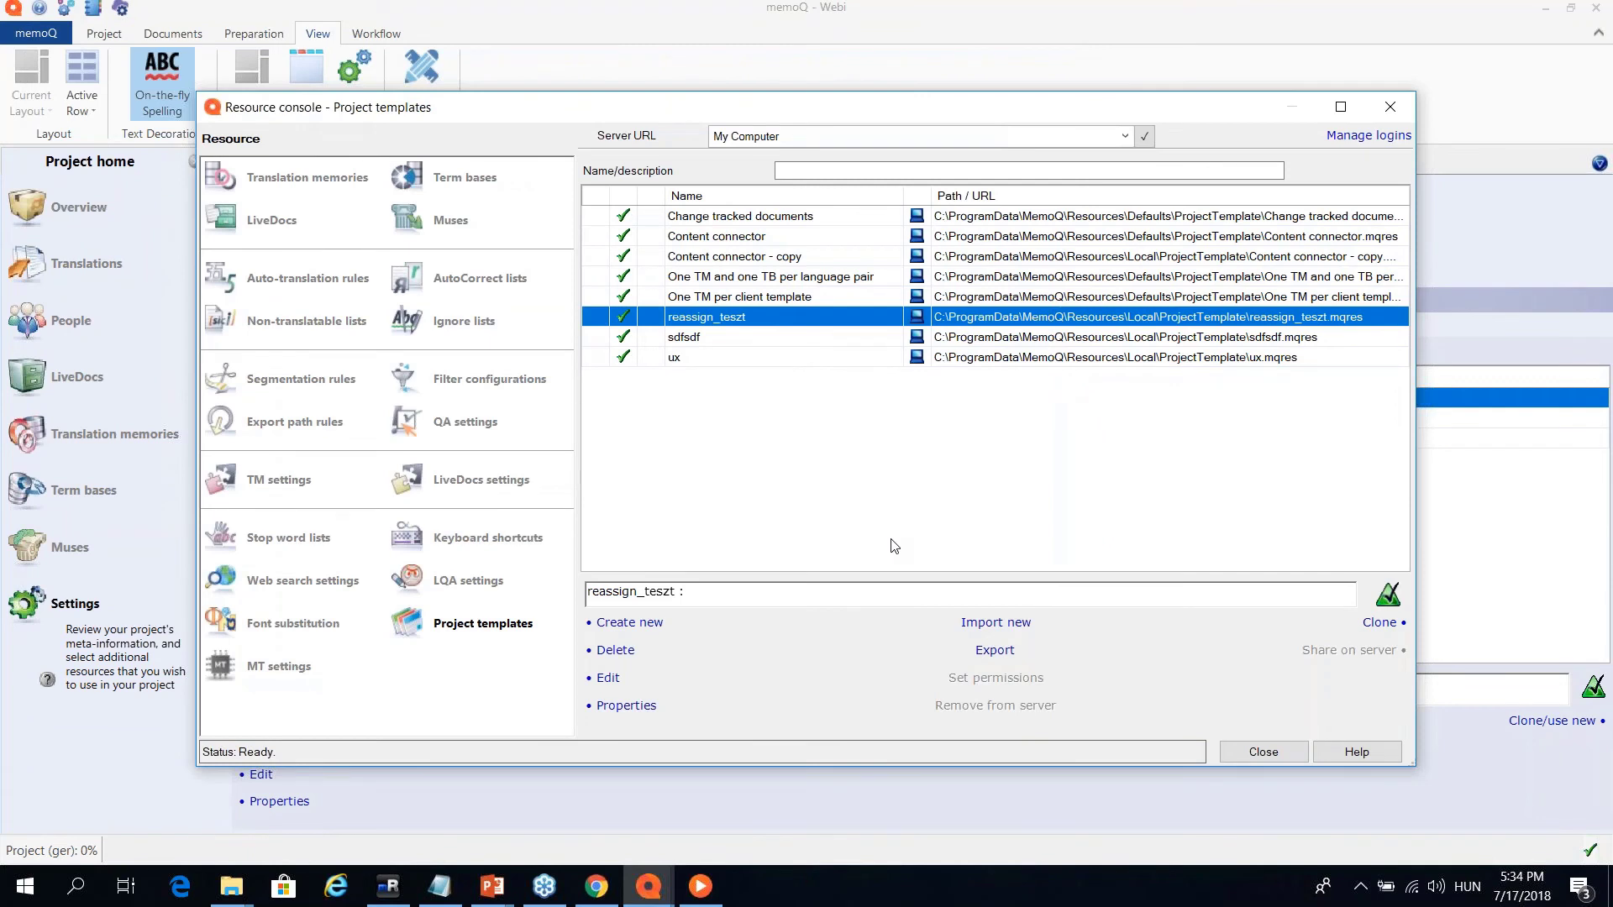
# Close the project templates console and show the Webi project's Translations page
pyautogui.rightClick(704, 896)
pyautogui.click(848, 115)
pyautogui.moveTo(834, 117); pyautogui.dragTo(822, 120)
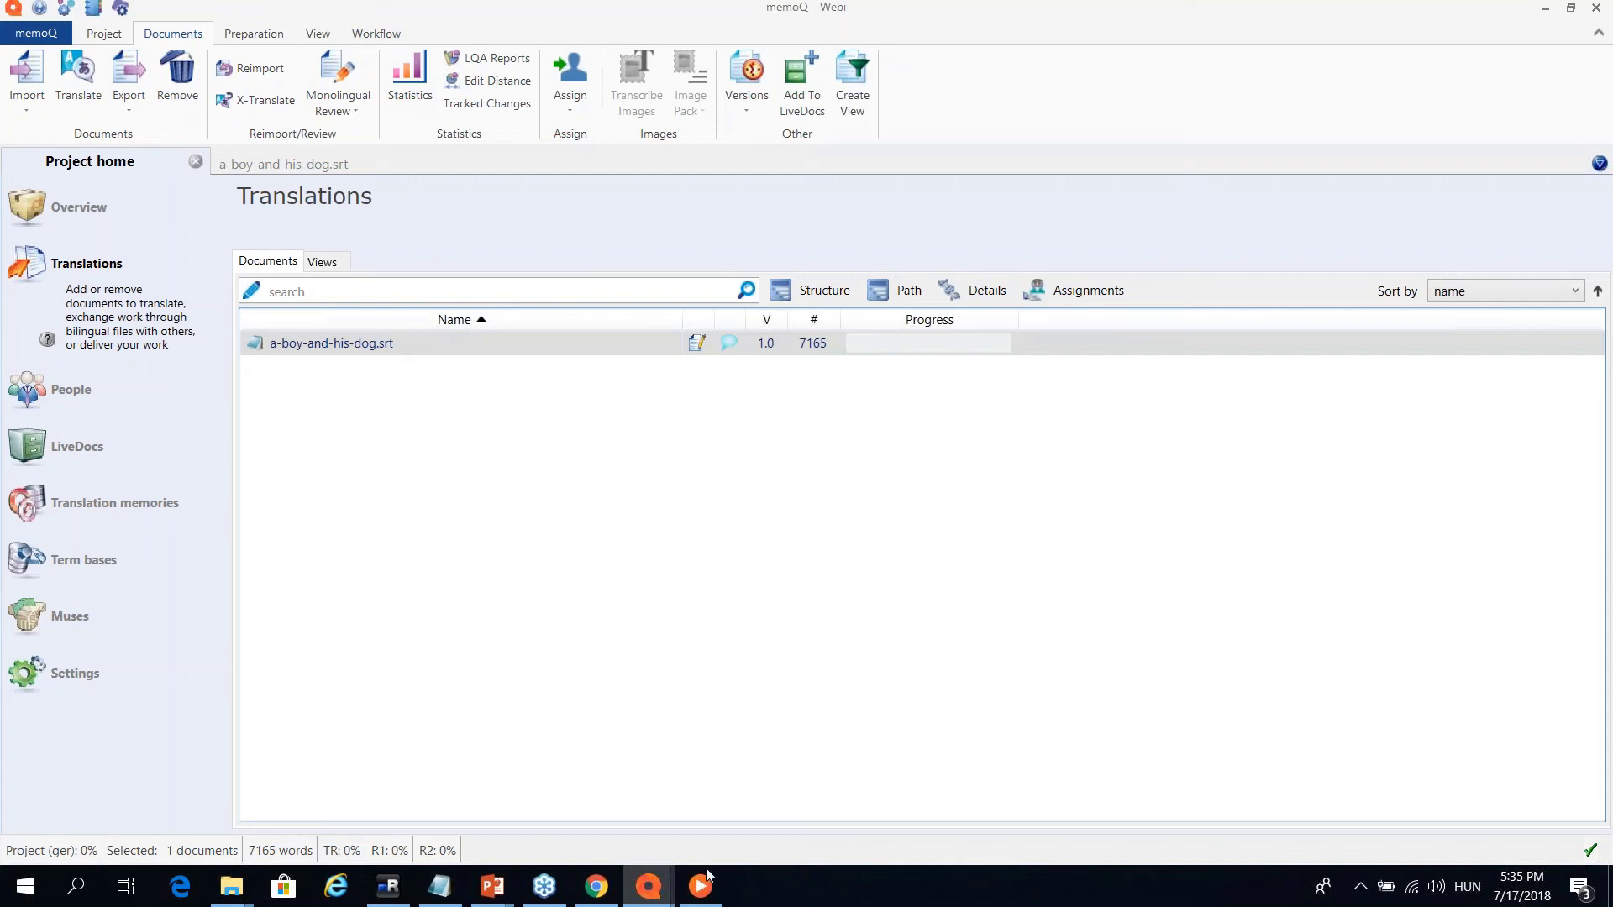
# Reopen Server Administrator's Connection page and enter 'de' as the server URL
pyautogui.moveTo(708, 887)
pyautogui.click(121, 9)
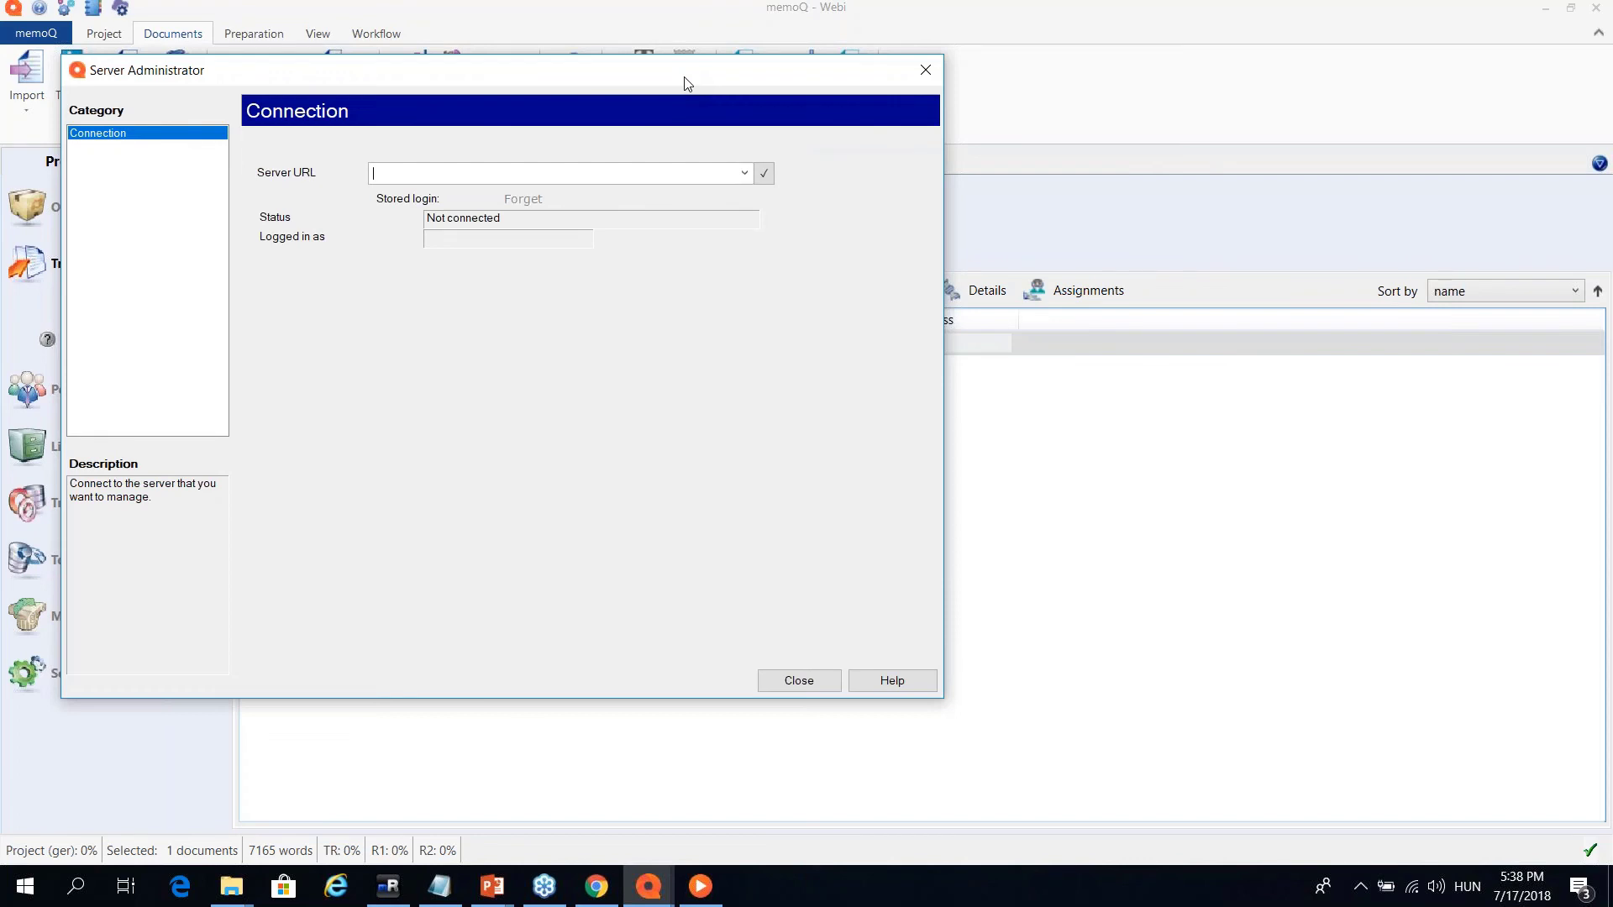
pyautogui.moveTo(687, 83); pyautogui.dragTo(715, 110)
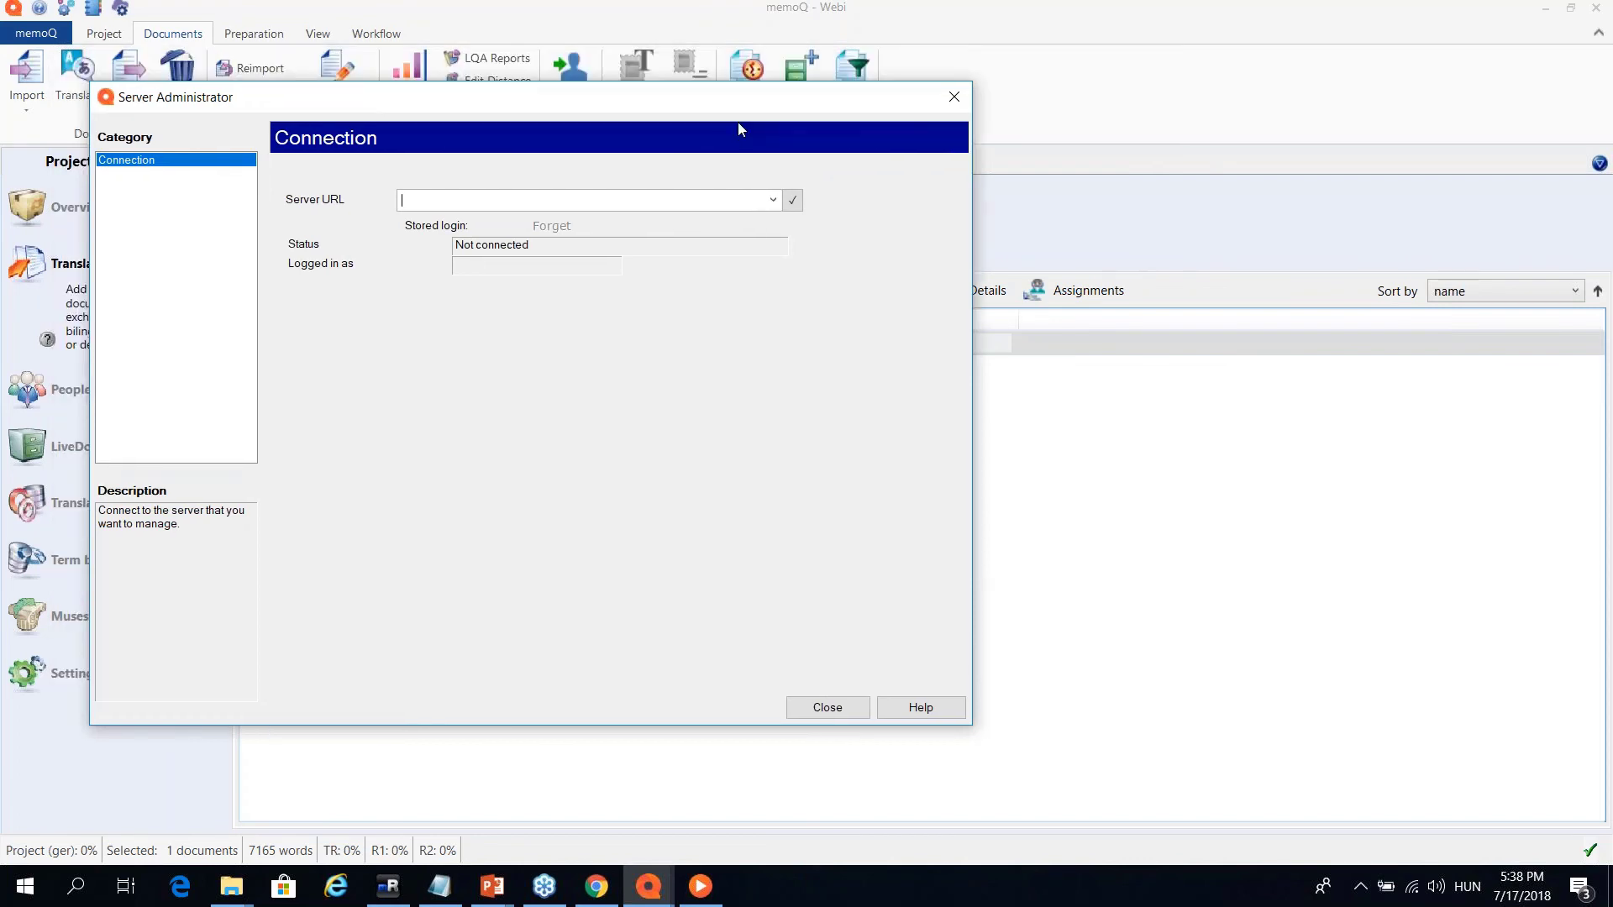
pyautogui.press('Escape')
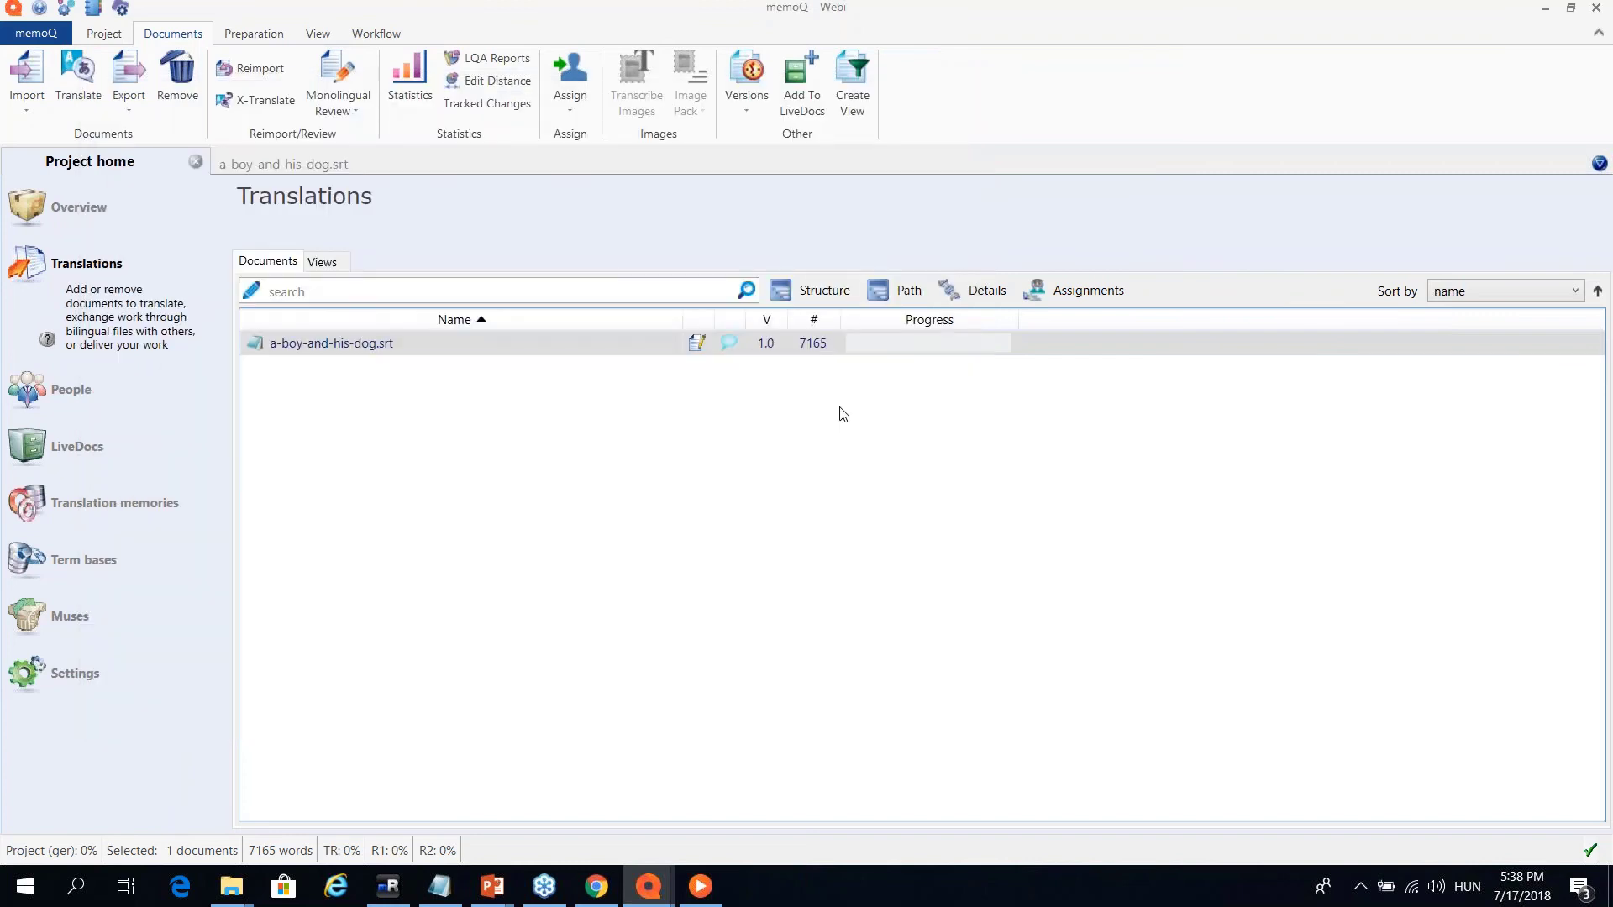
pyautogui.click(122, 9)
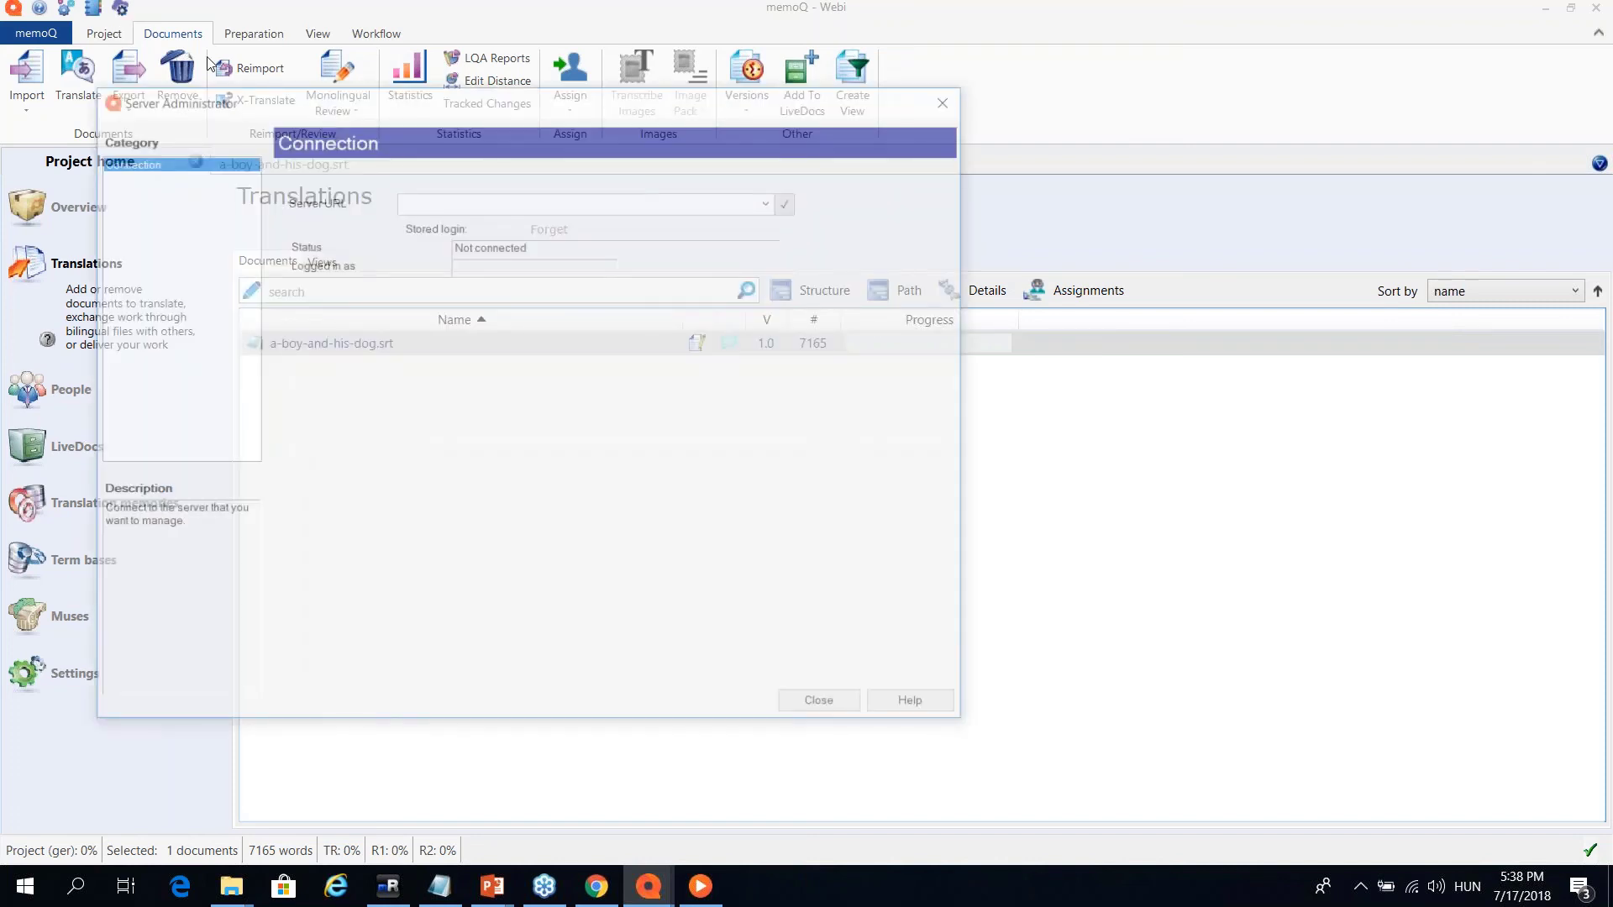
pyautogui.write('de')
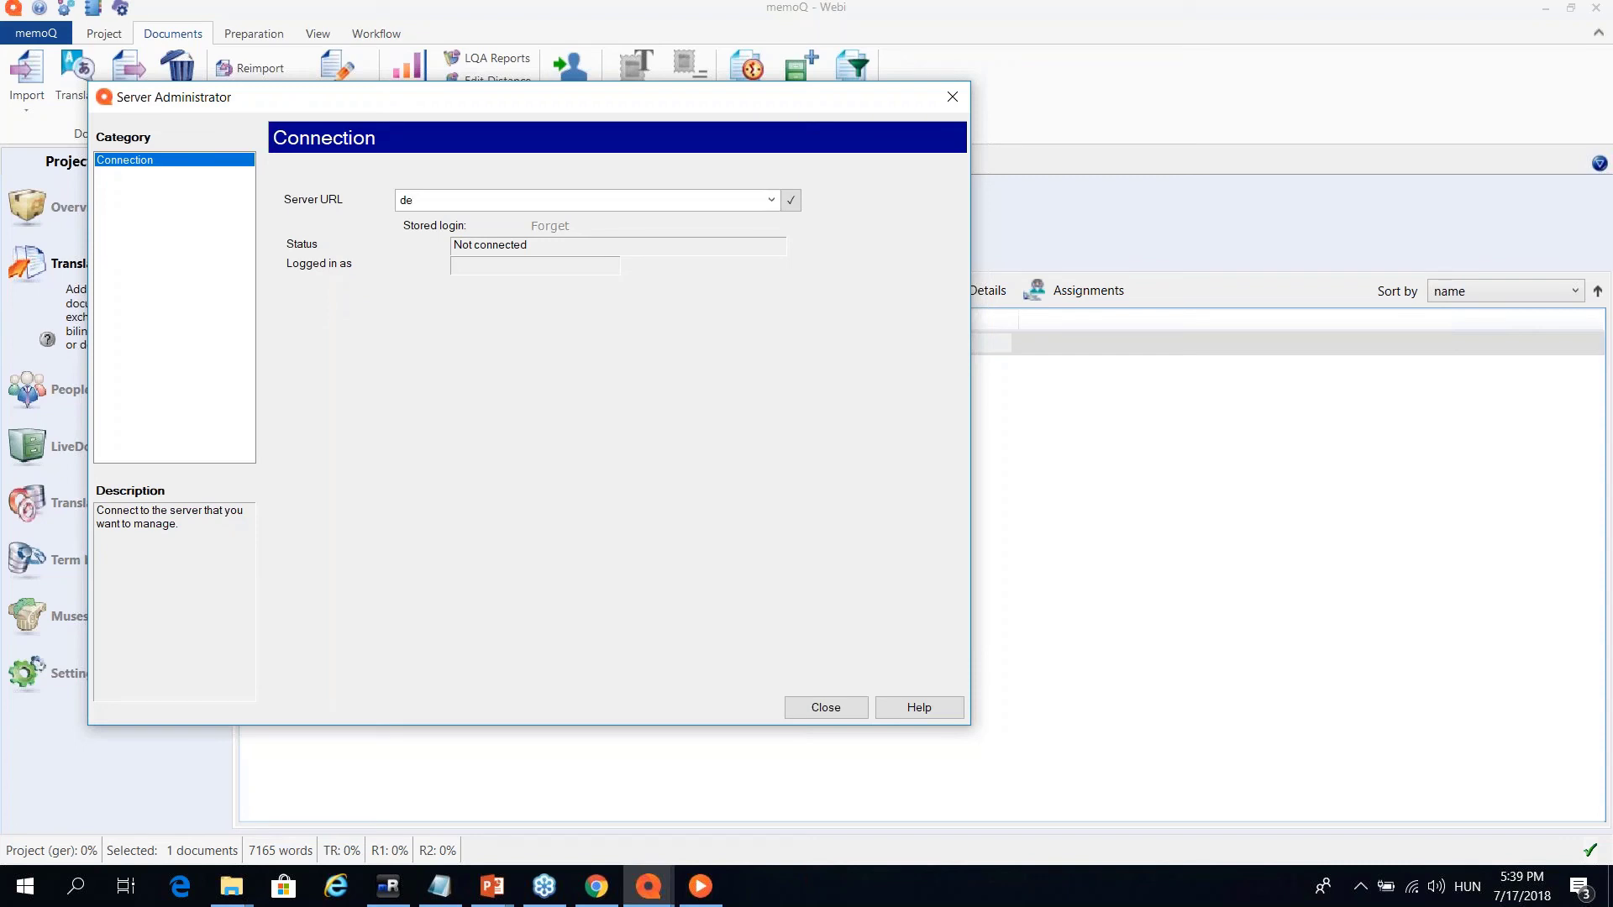
# Close Server Administrator, leaving the Translations page with a-boy-and-his-dog.srt at 0%
pyautogui.click(952, 98)
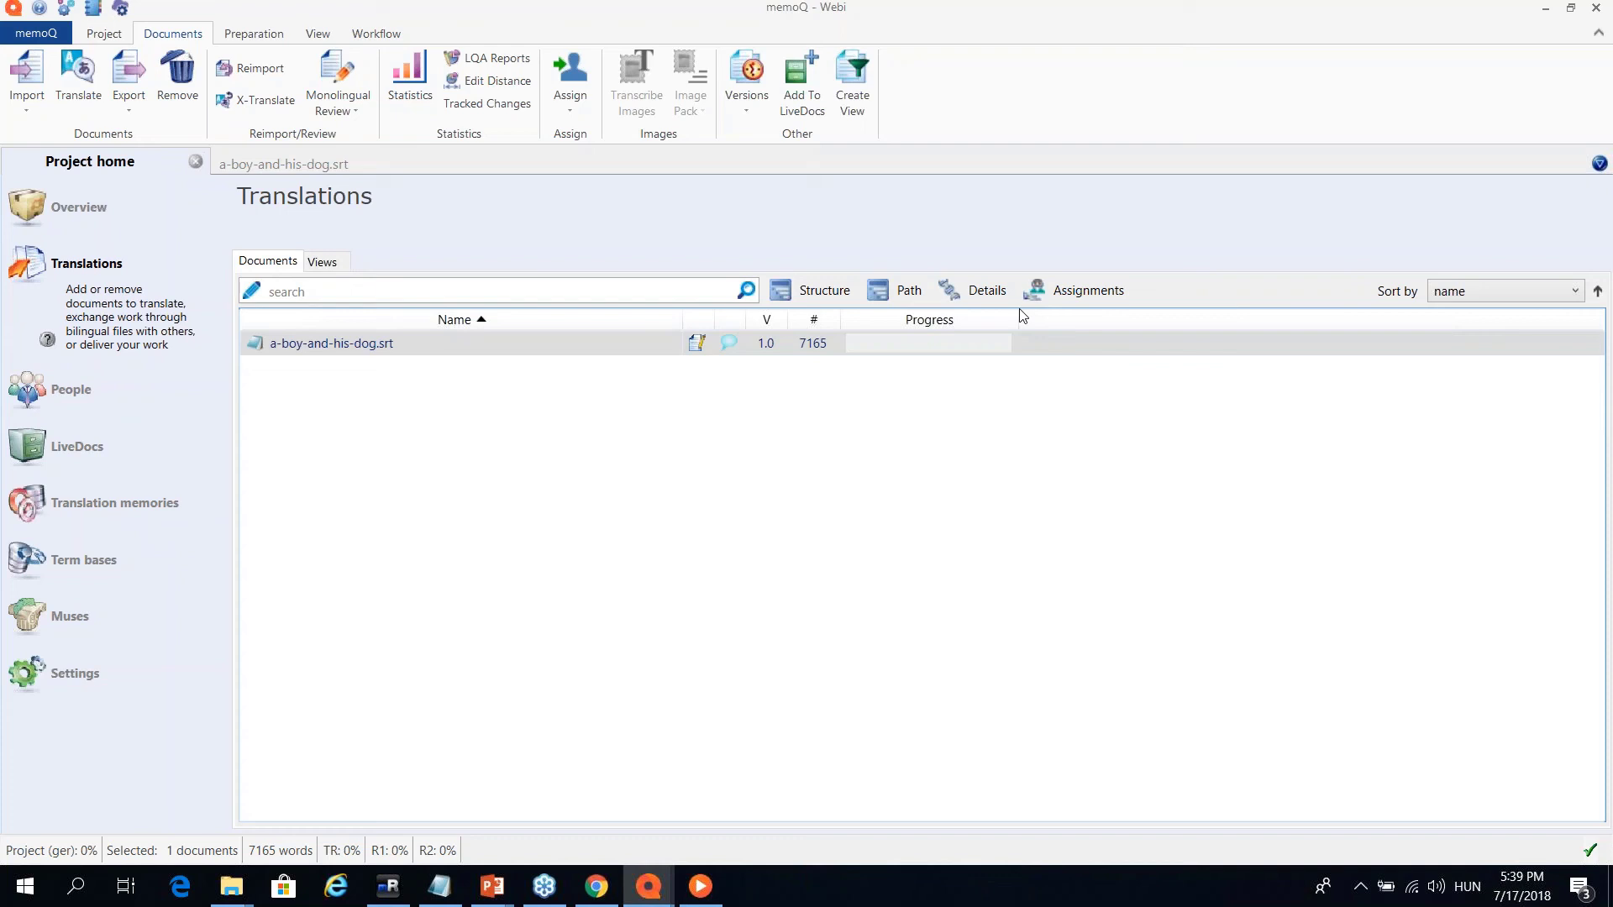
pyautogui.moveTo(1000, 349)
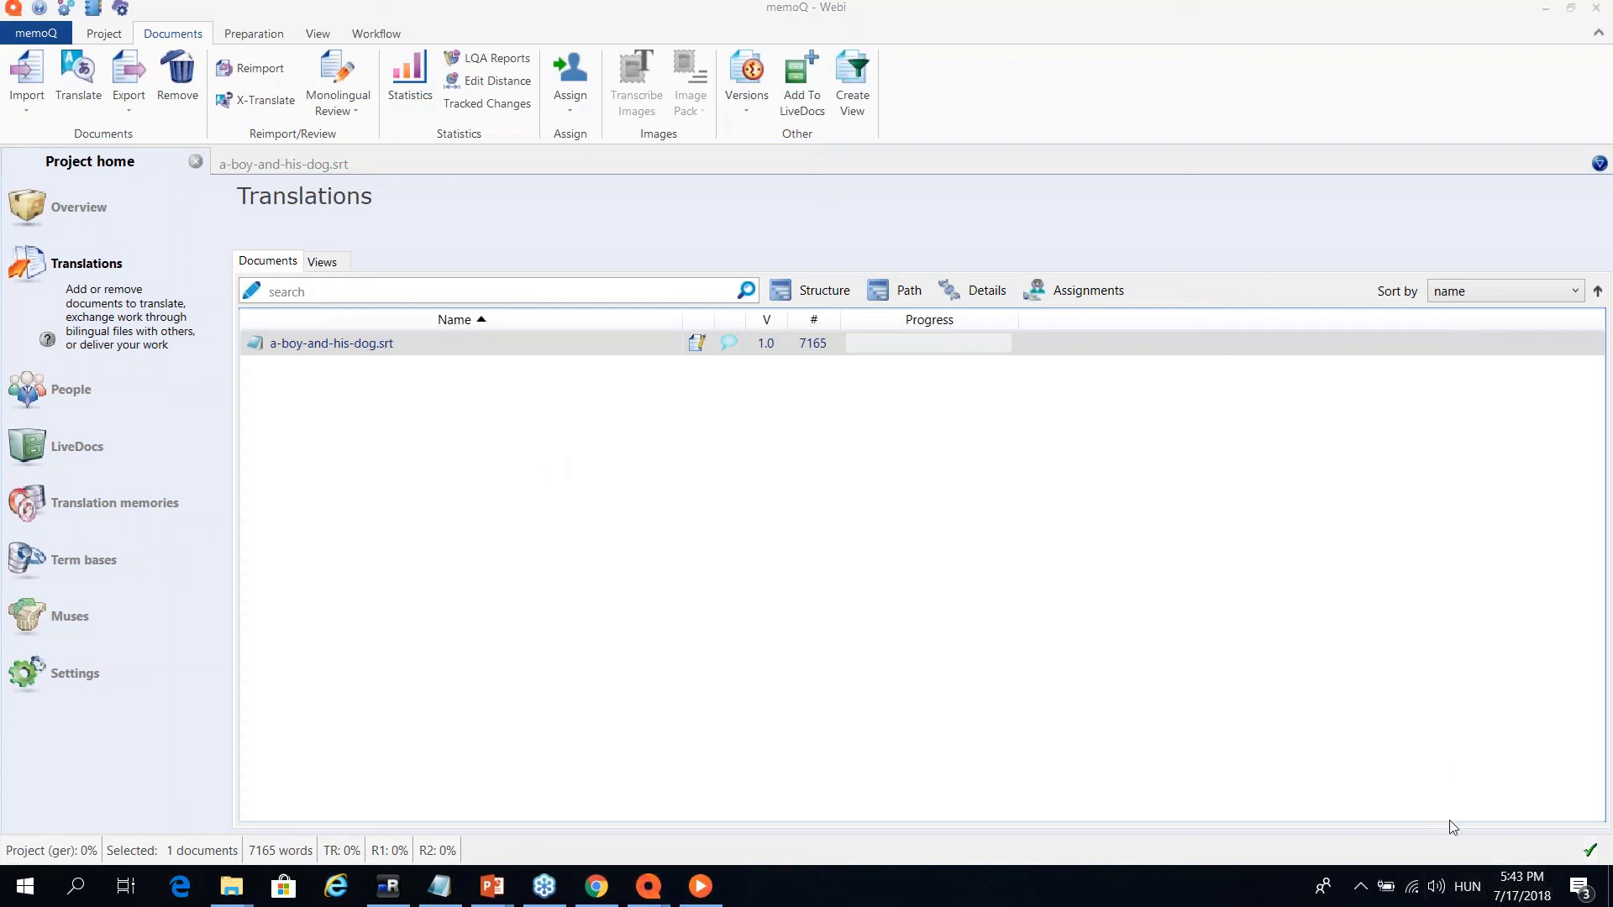
# Lower the speaker volume to 40 and show the actions menu for a-boy-and-his-dog.srt
pyautogui.moveTo(1509, 834); pyautogui.dragTo(1458, 840)
pyautogui.moveTo(1429, 850); pyautogui.dragTo(1401, 845)
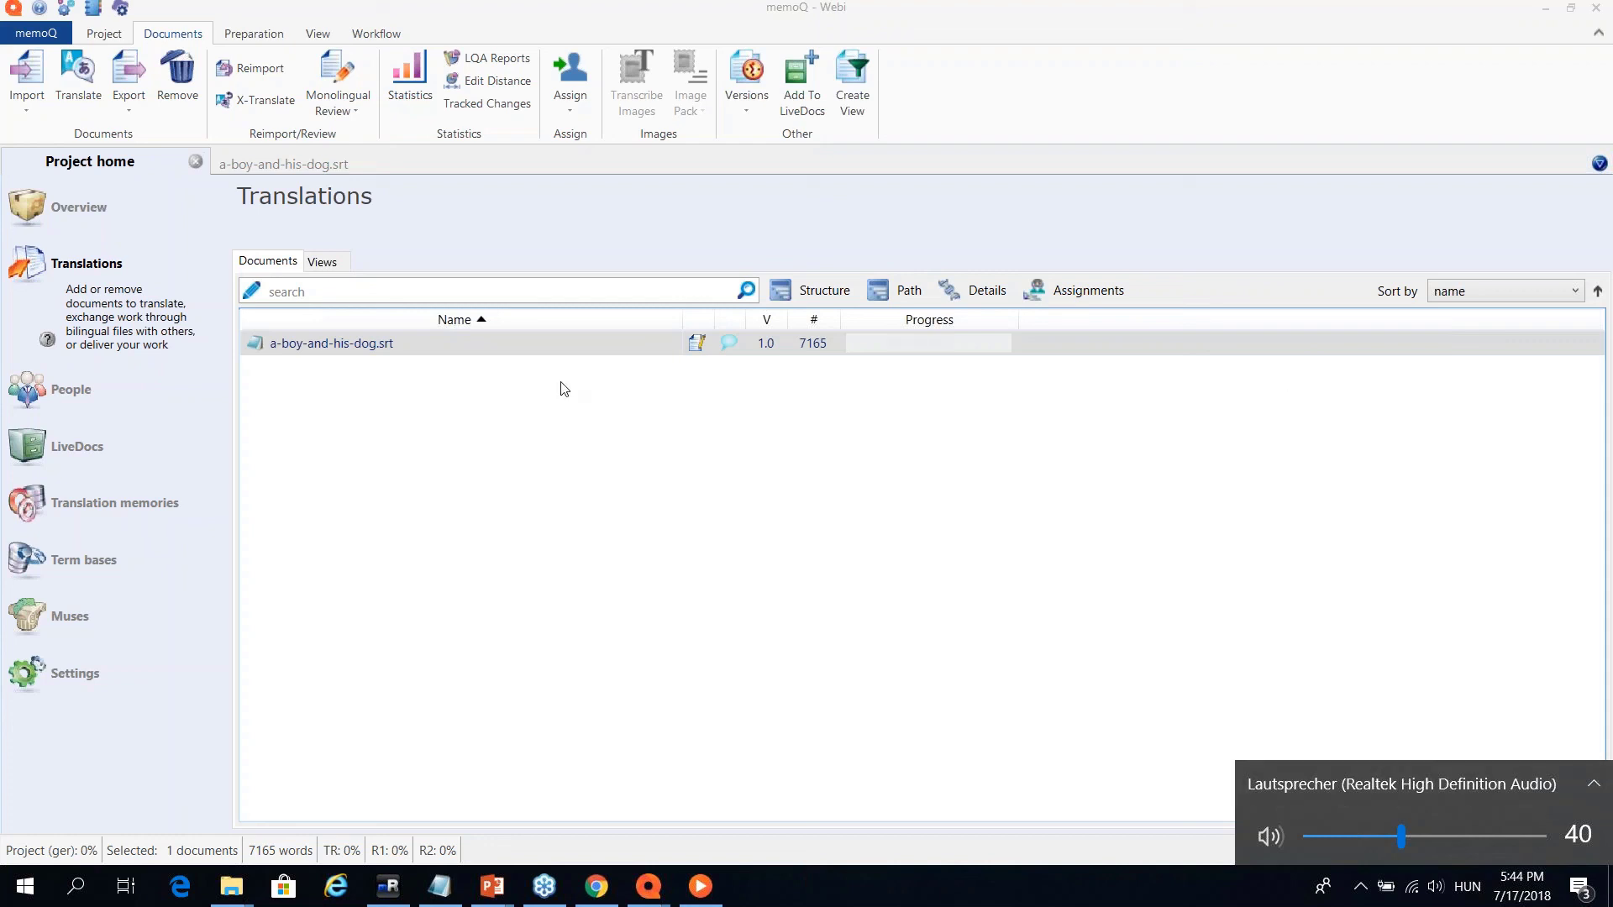
pyautogui.rightClick(352, 353)
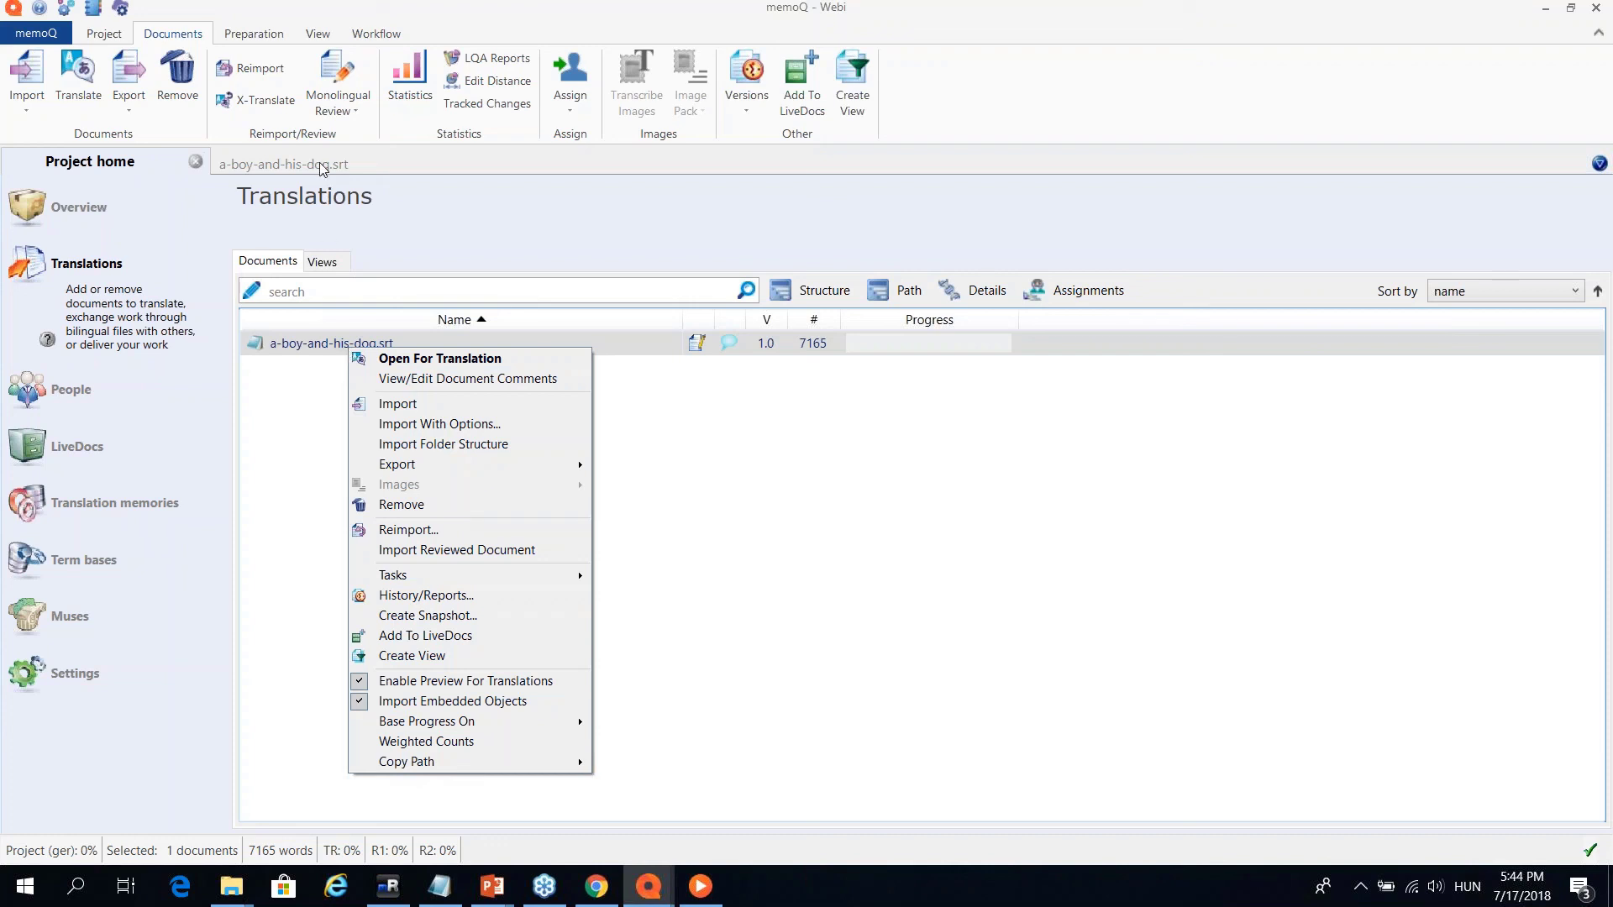
# Close the document options menu and select a-boy-and-his-dog.srt, showing its 7165 words
pyautogui.click(309, 429)
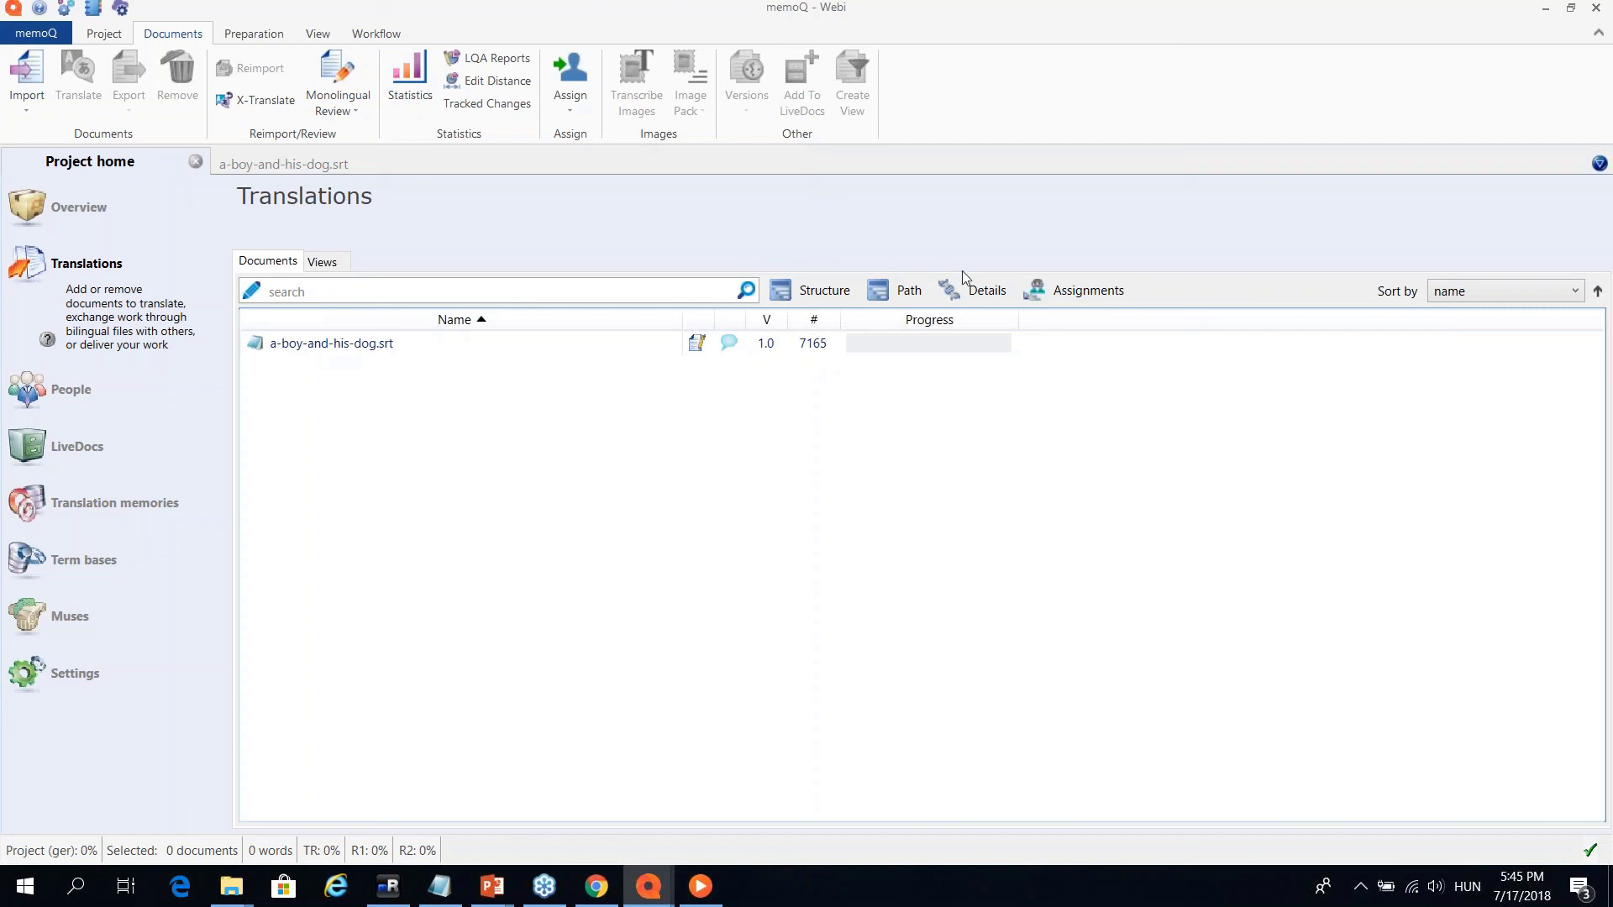
pyautogui.click(391, 353)
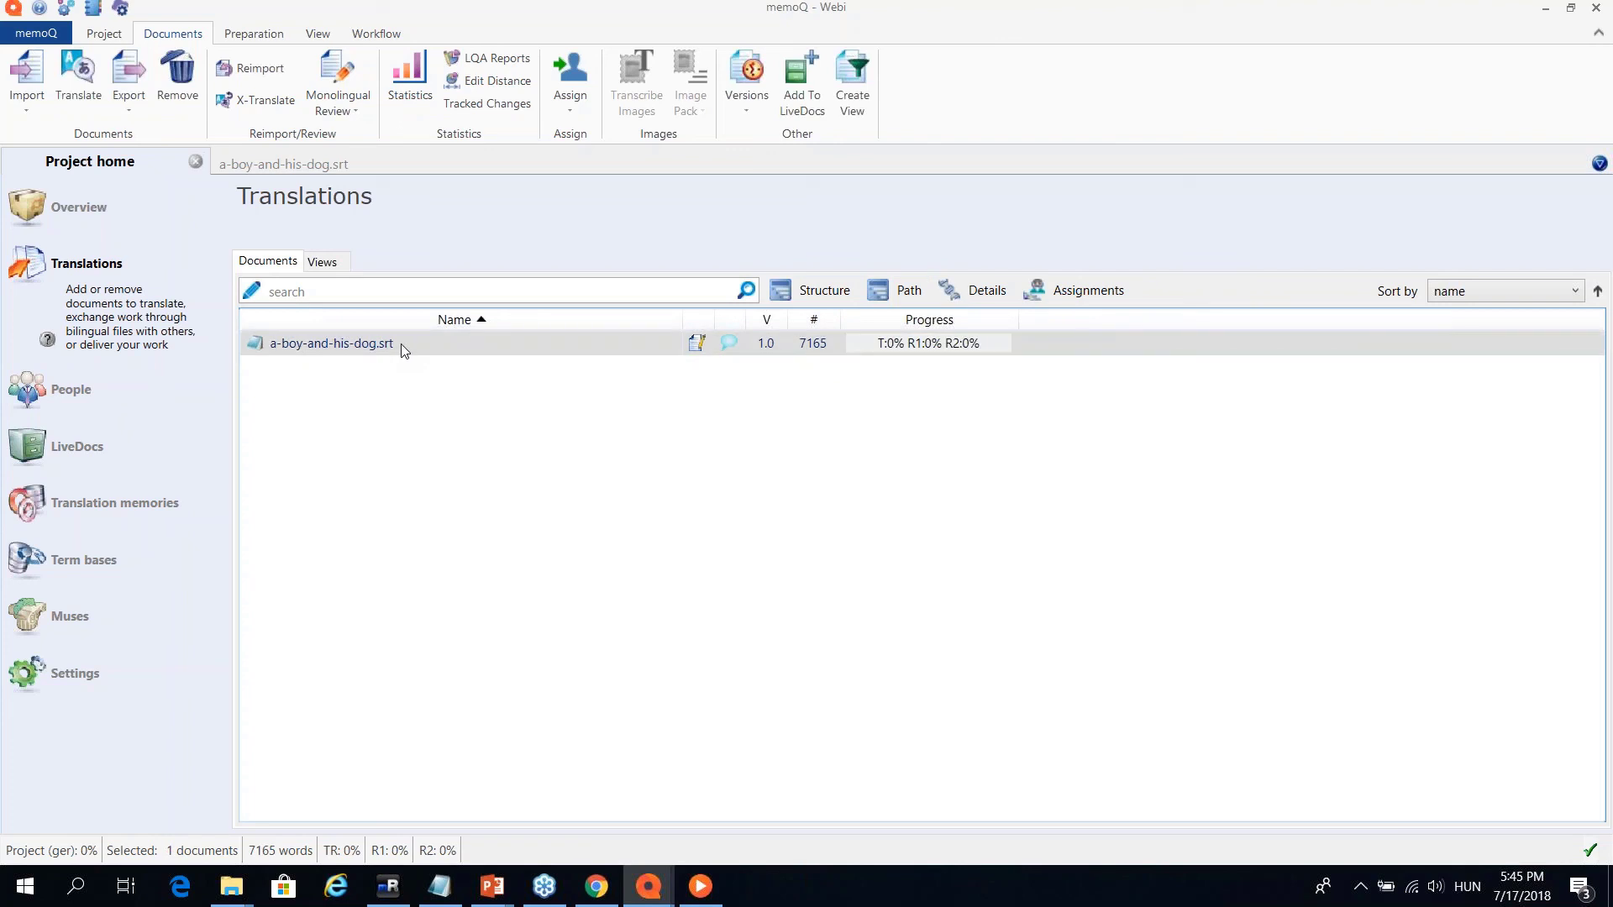